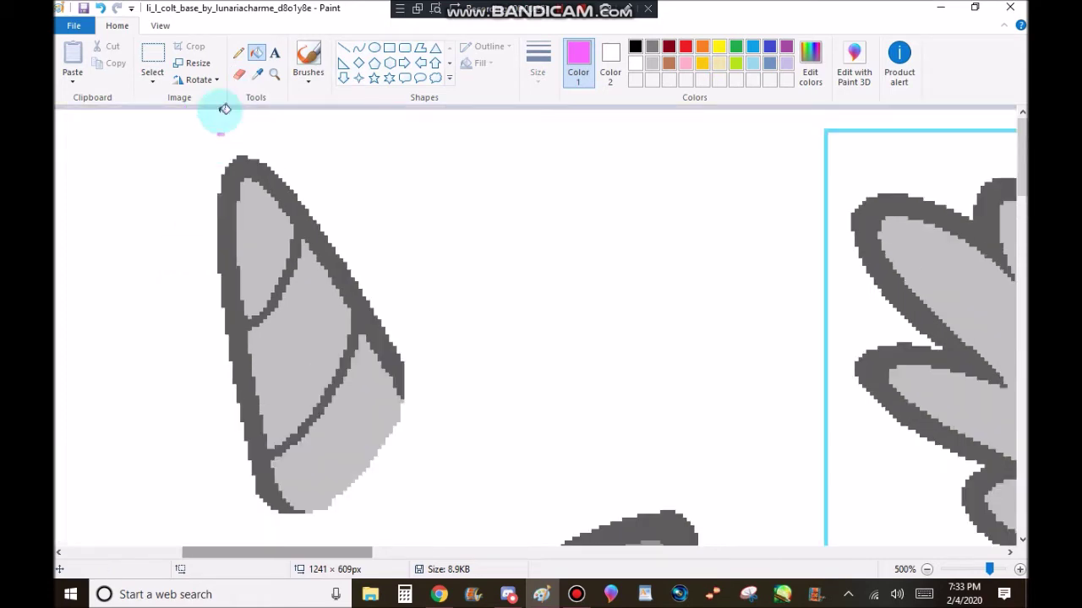
# Step: Remove the detached grey horn and undo the pink fill in the blue unicorn's mane
pyautogui.hotkey('ctrl', 'z')
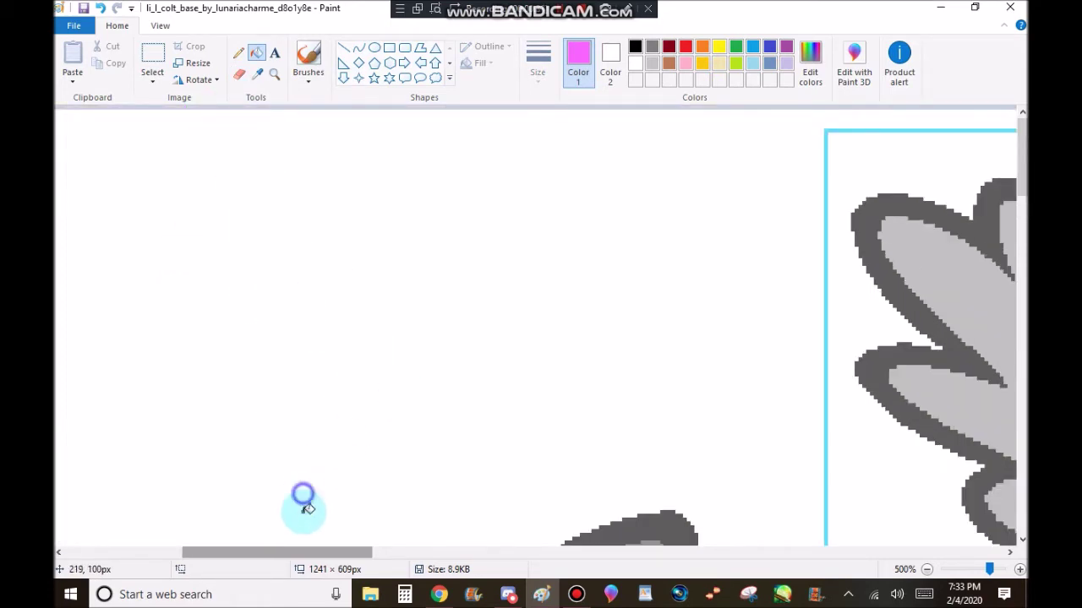
pyautogui.moveTo(320, 553); pyautogui.dragTo(410, 519)
pyautogui.scroll(-3, 394, 289)
pyautogui.scroll(-2, 355, 294)
pyautogui.scroll(-2, 354, 295)
pyautogui.hscroll(2, 536, 292)
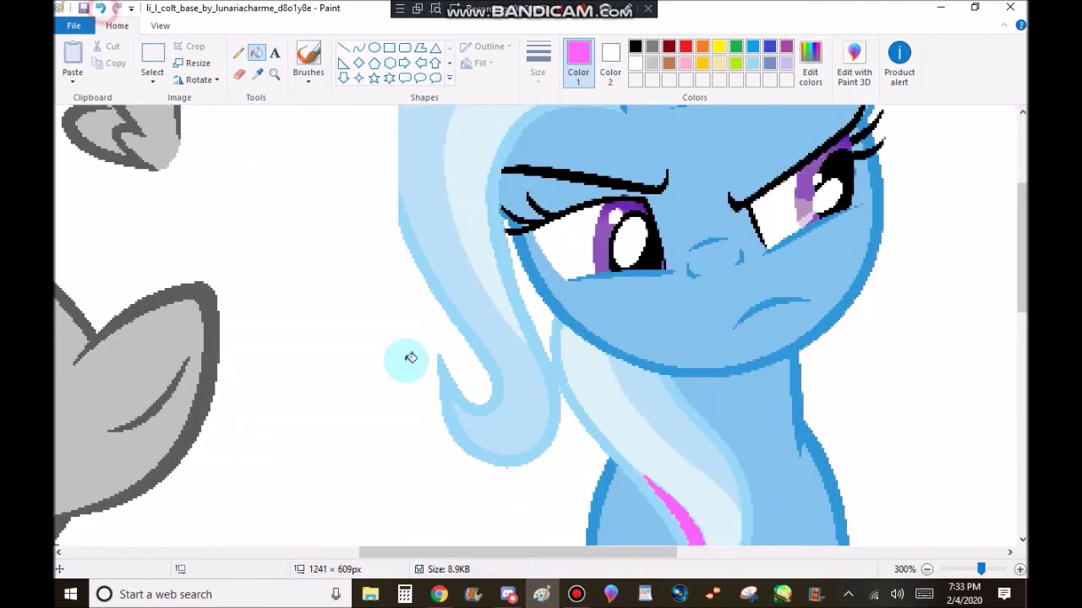
pyautogui.hscroll(5, 881, 539)
pyautogui.hscroll(-5, 717, 555)
pyautogui.scroll(3, 188, 483)
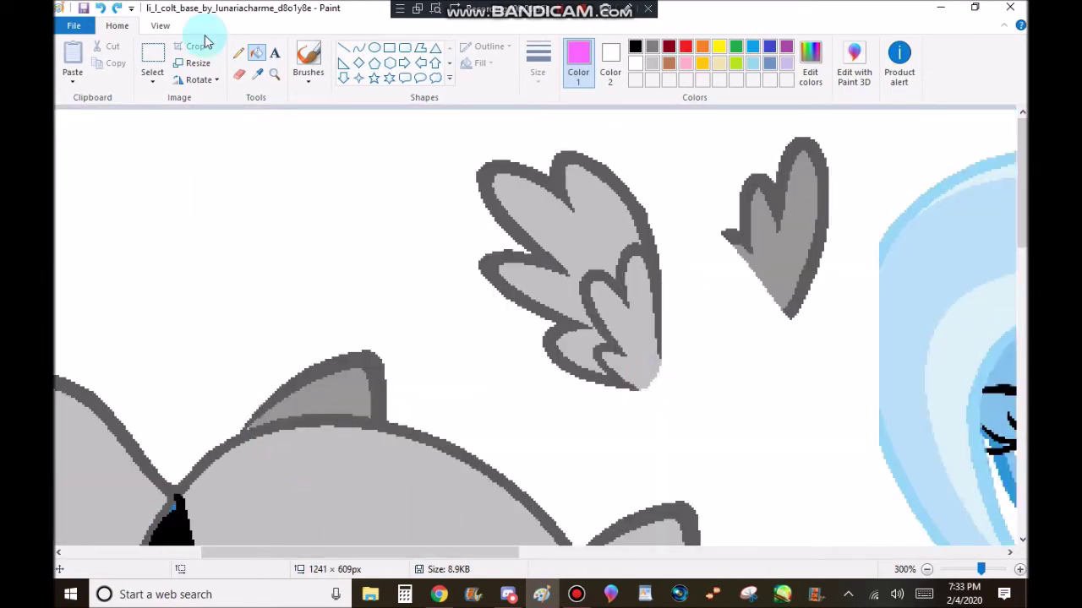
pyautogui.click(152, 67)
pyautogui.click(117, 132)
pyautogui.moveTo(502, 137); pyautogui.dragTo(420, 191)
pyautogui.moveTo(528, 135)
pyautogui.mouseDown()
pyautogui.moveTo(467, 357)
pyautogui.moveTo(803, 375)
pyautogui.moveTo(868, 212)
pyautogui.moveTo(777, 133)
pyautogui.mouseUp()
pyautogui.click(862, 504)
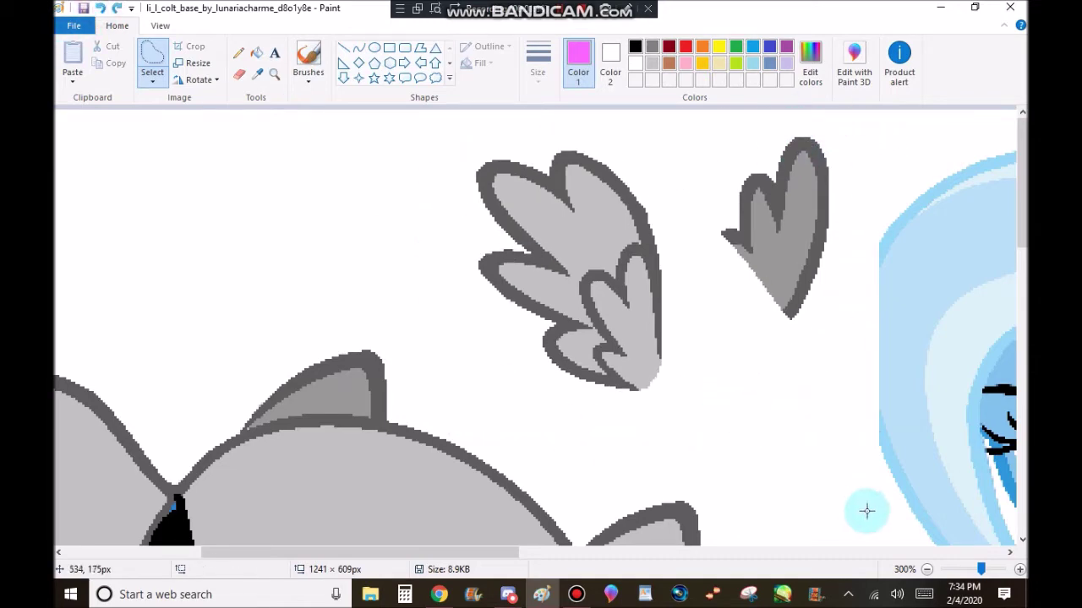
# Step: Move the two detached grey wings to the blank area below the colt and the unicorn
pyautogui.click(927, 569)
pyautogui.click(927, 569)
pyautogui.click(926, 570)
pyautogui.click(1019, 569)
pyautogui.moveTo(333, 118)
pyautogui.mouseDown()
pyautogui.moveTo(363, 207)
pyautogui.moveTo(322, 143)
pyautogui.moveTo(411, 164)
pyautogui.mouseUp()
pyautogui.click(280, 137)
pyautogui.moveTo(331, 119)
pyautogui.mouseDown()
pyautogui.moveTo(338, 169)
pyautogui.moveTo(337, 120)
pyautogui.moveTo(361, 210)
pyautogui.moveTo(466, 169)
pyautogui.moveTo(364, 213)
pyautogui.moveTo(445, 180)
pyautogui.moveTo(465, 124)
pyautogui.moveTo(357, 105)
pyautogui.moveTo(349, 202)
pyautogui.moveTo(157, 287)
pyautogui.moveTo(455, 481)
pyautogui.mouseUp()
# Step: Select both grey wings with a rectangular selection and place them on the colt's back
pyautogui.click(152, 79)
pyautogui.click(152, 74)
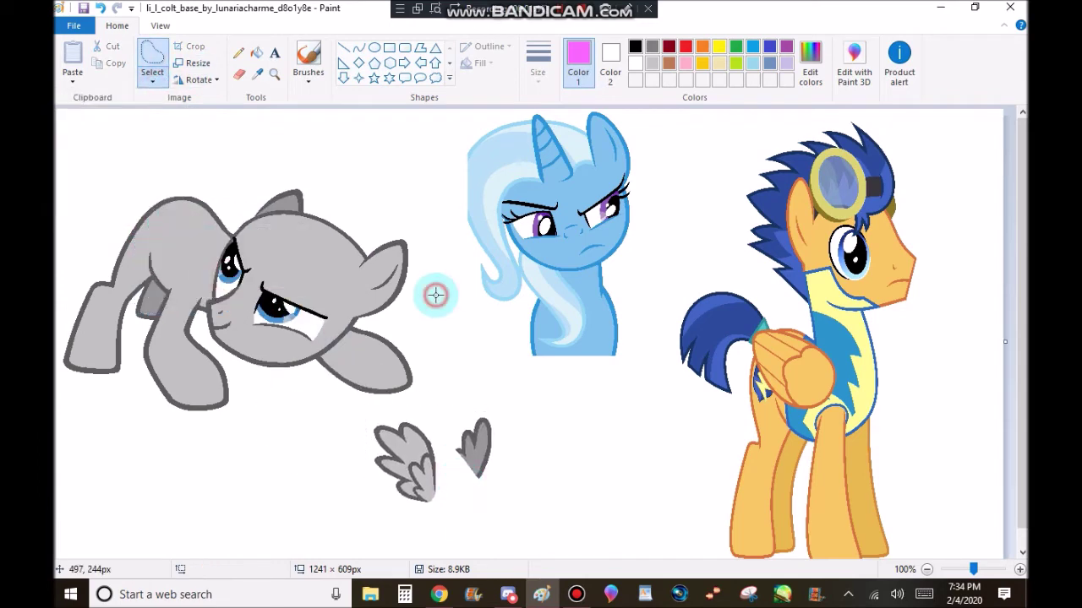
pyautogui.click(256, 53)
pyautogui.click(152, 79)
pyautogui.click(145, 113)
pyautogui.moveTo(338, 507); pyautogui.dragTo(505, 411)
pyautogui.moveTo(456, 471)
pyautogui.mouseDown()
pyautogui.moveTo(216, 251)
pyautogui.moveTo(213, 230)
pyautogui.mouseUp()
pyautogui.click(324, 150)
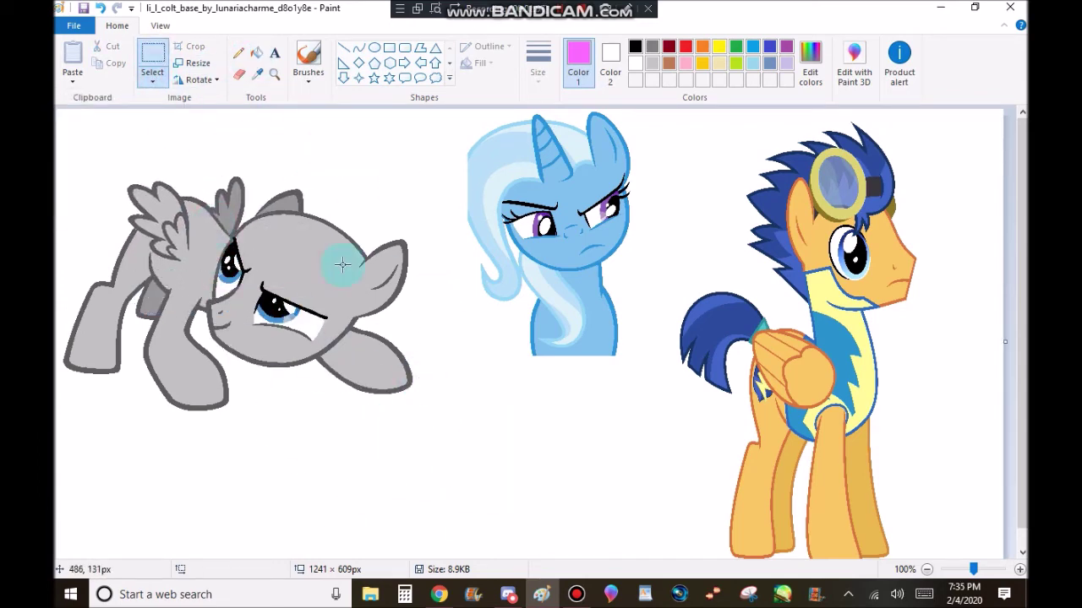
# Step: Draw a thick translucent diagonal line beside the unicorn's mane in its dark blue outline colour
pyautogui.click(274, 74)
pyautogui.click(464, 121)
pyautogui.click(343, 48)
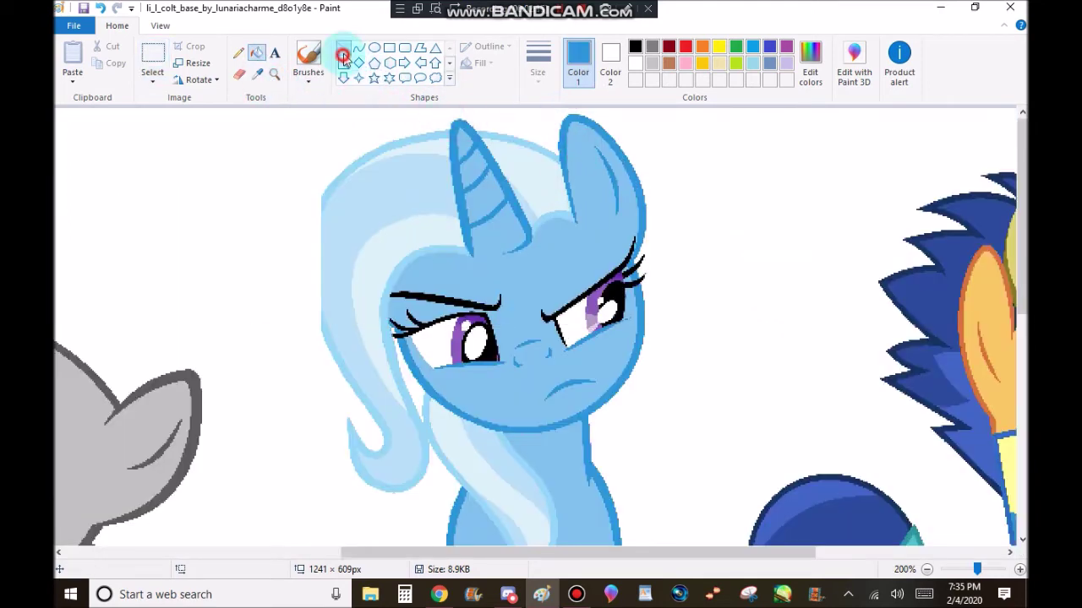
pyautogui.click(488, 47)
pyautogui.click(495, 111)
pyautogui.moveTo(160, 173); pyautogui.dragTo(268, 353)
# Step: Cross the blue line with a translucent line in the orange pegasus's outline colour
pyautogui.click(257, 73)
pyautogui.click(962, 320)
pyautogui.moveTo(175, 281); pyautogui.dragTo(258, 193)
# Step: Sample the blended brown where the two lines cross and fill the colt's outlines, ear detail and facial lines with it
pyautogui.click(257, 73)
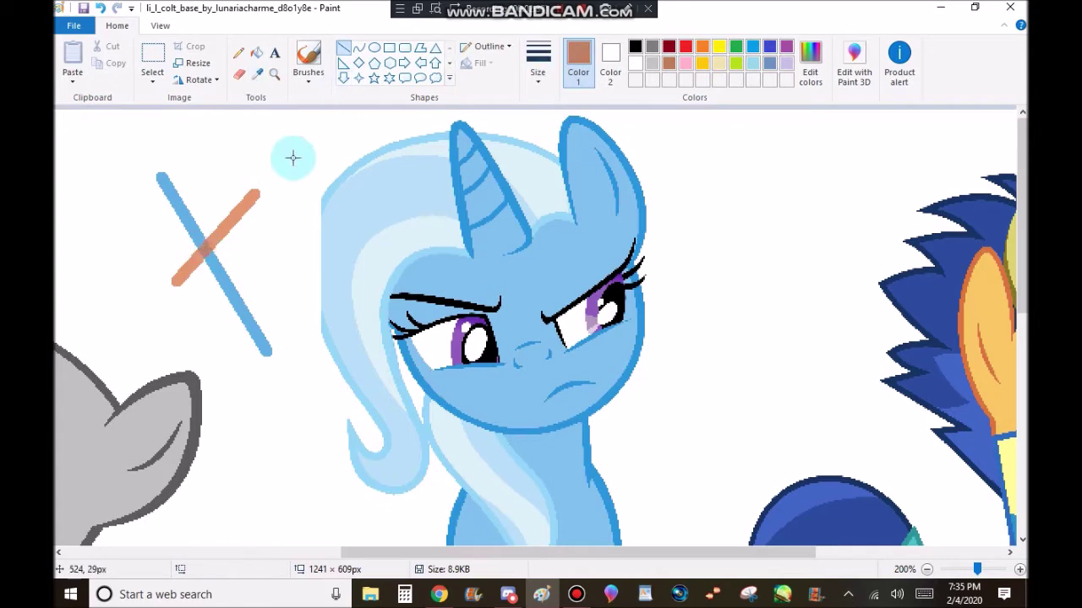
pyautogui.hscroll(-5, 193, 375)
pyautogui.scroll(-3, 369, 304)
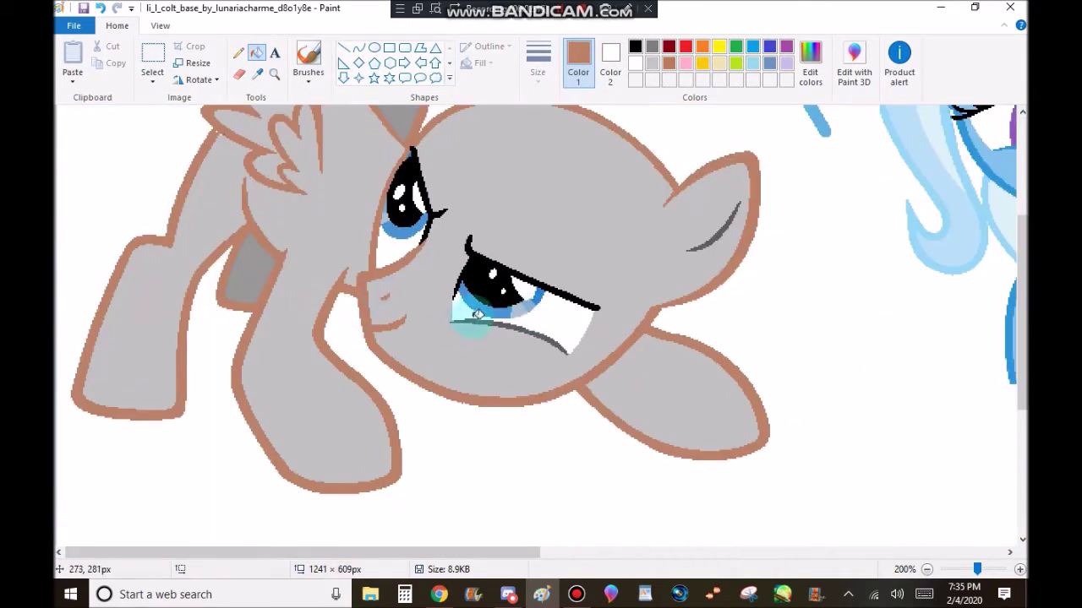
pyautogui.scroll(3, 702, 318)
pyautogui.click(727, 342)
pyautogui.click(100, 8)
pyautogui.click(709, 348)
pyautogui.click(101, 8)
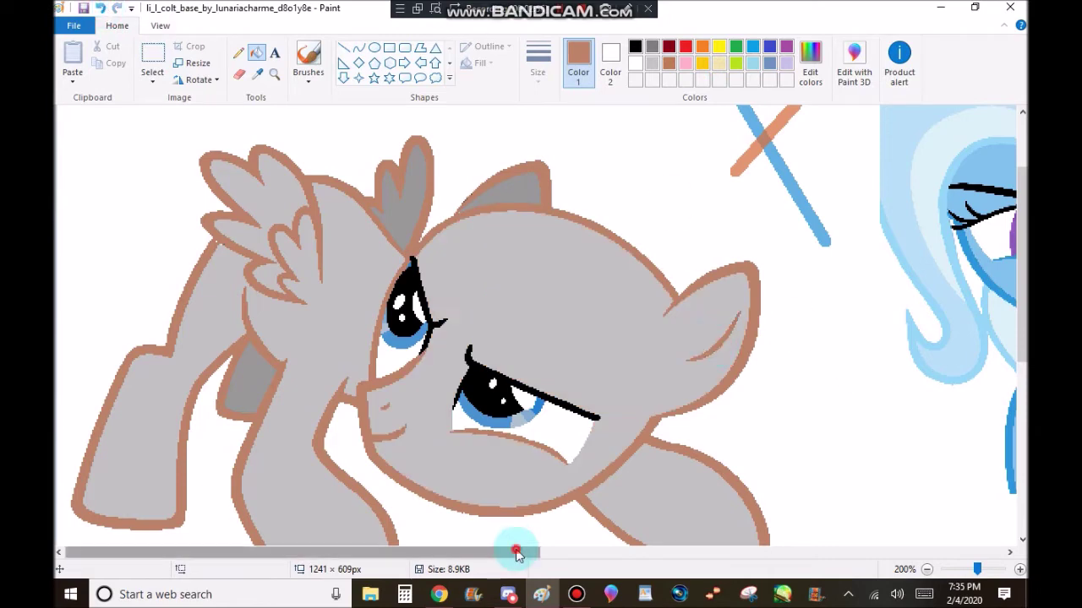
# Step: Draw a second cross below the first using translucent lines in the unicorn's body blue and the pegasus's body orange
pyautogui.moveTo(515, 552); pyautogui.dragTo(645, 553)
pyautogui.click(343, 48)
pyautogui.moveTo(483, 337); pyautogui.dragTo(516, 460)
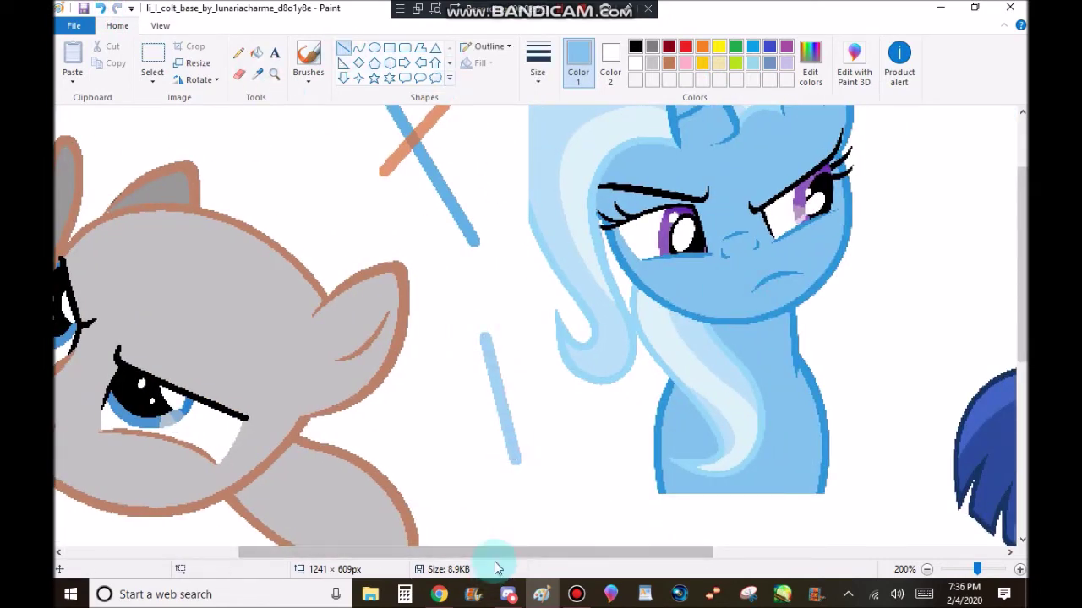
pyautogui.hscroll(5, 456, 541)
pyautogui.click(260, 73)
pyautogui.click(921, 498)
pyautogui.moveTo(447, 550)
pyautogui.mouseDown()
pyautogui.moveTo(376, 540)
pyautogui.moveTo(358, 551)
pyautogui.mouseUp()
pyautogui.moveTo(386, 425); pyautogui.dragTo(464, 386)
# Step: Sample the blended tan where the second pair of lines crosses and fill the colt's head, body, legs and near wing with it
pyautogui.click(259, 75)
pyautogui.click(436, 405)
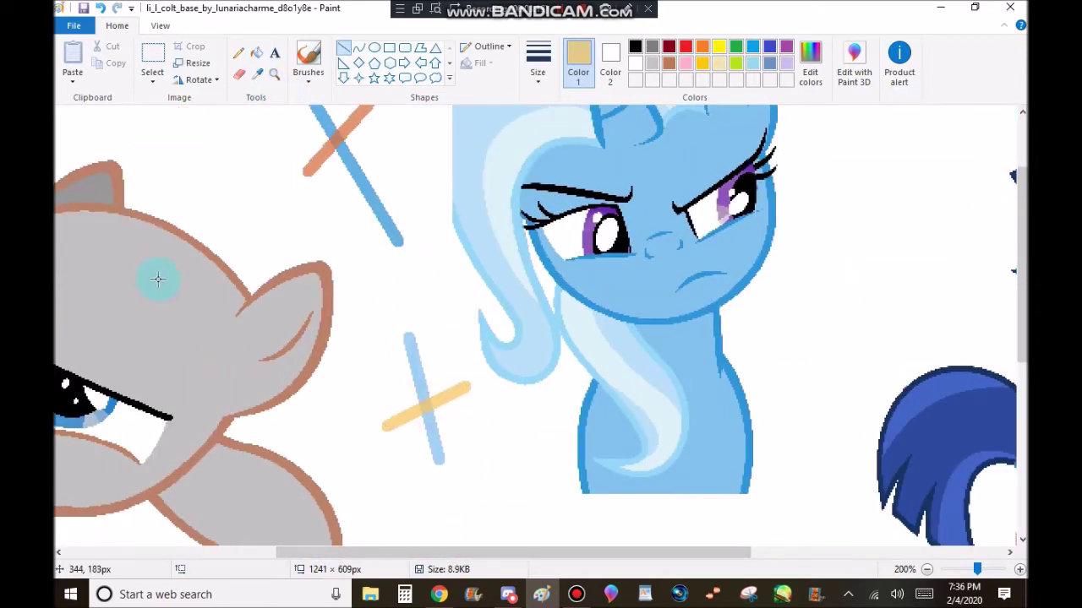
pyautogui.click(167, 338)
pyautogui.hscroll(-7, 224, 515)
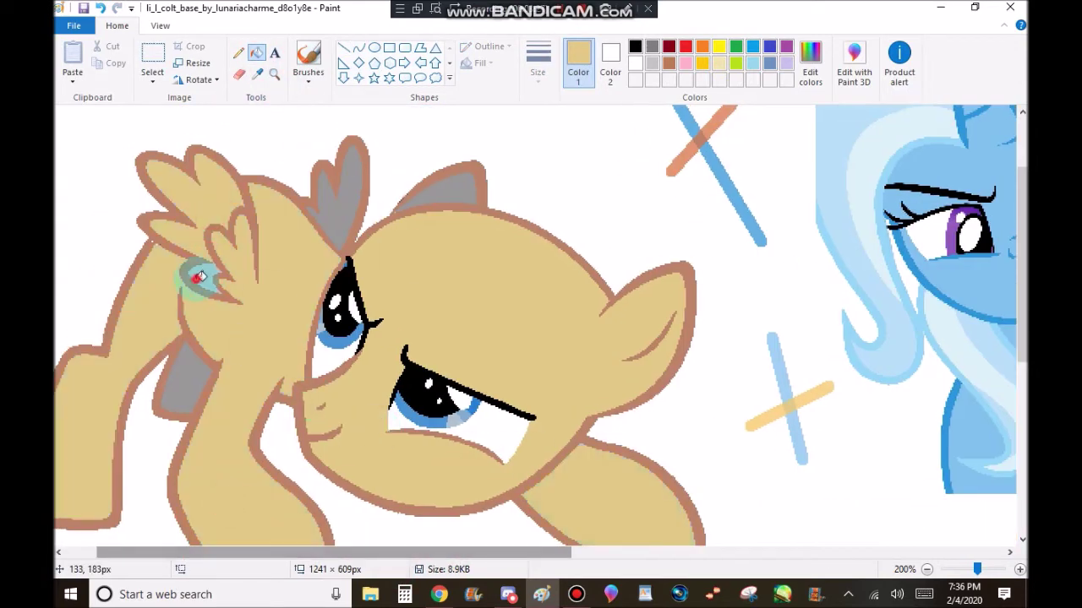
# Step: Define a darker tan (red 219, green 192, blue 111) and fill the colt's far wing, far ear and shaded far leg with it
pyautogui.click(810, 61)
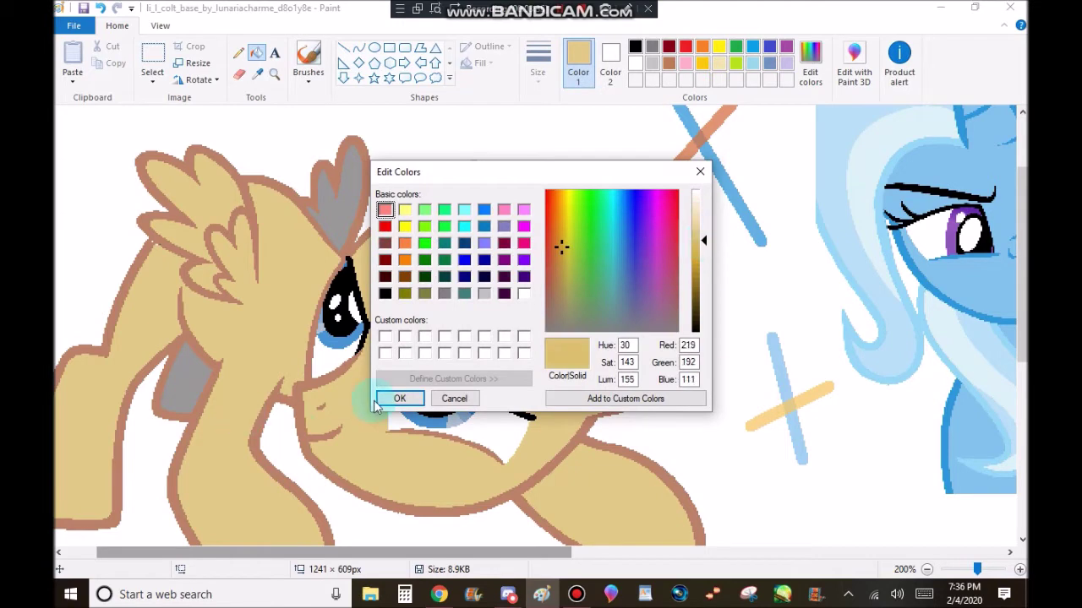
pyautogui.click(378, 404)
pyautogui.click(456, 203)
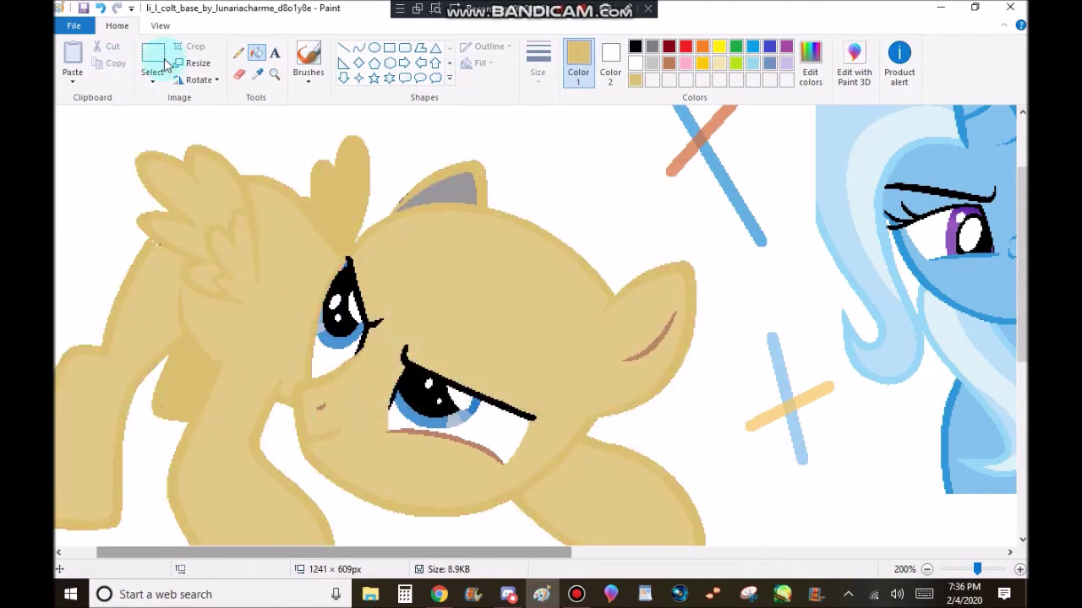
pyautogui.click(100, 8)
pyautogui.click(99, 8)
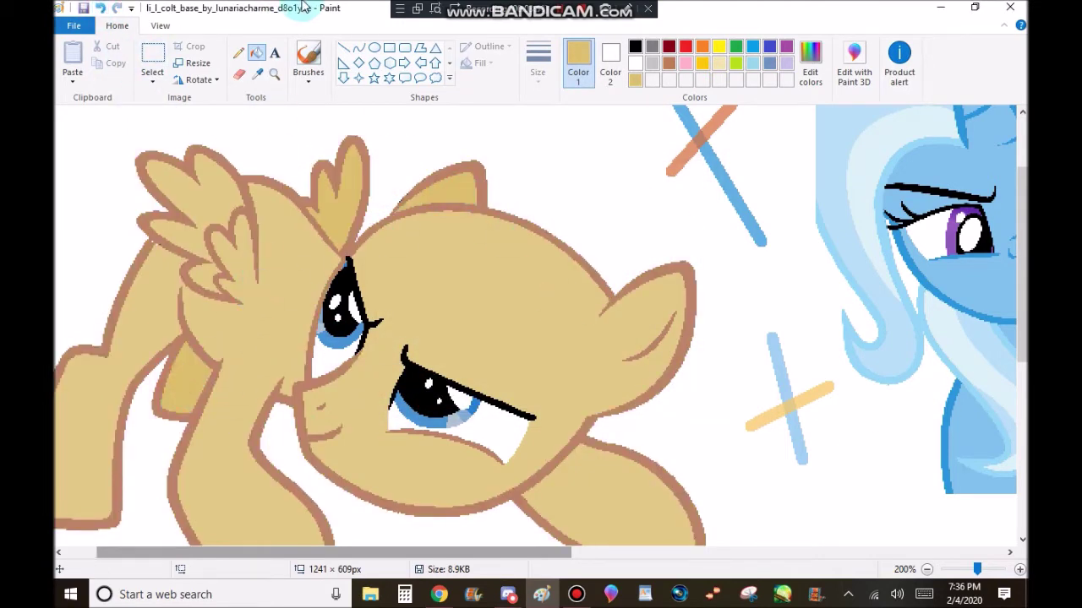
# Step: Scribble a darker tan swatch beside the far ear, and set the outline brown as Color 1 and the darker tan as Color 2
pyautogui.click(238, 52)
pyautogui.click(537, 64)
pyautogui.click(490, 212)
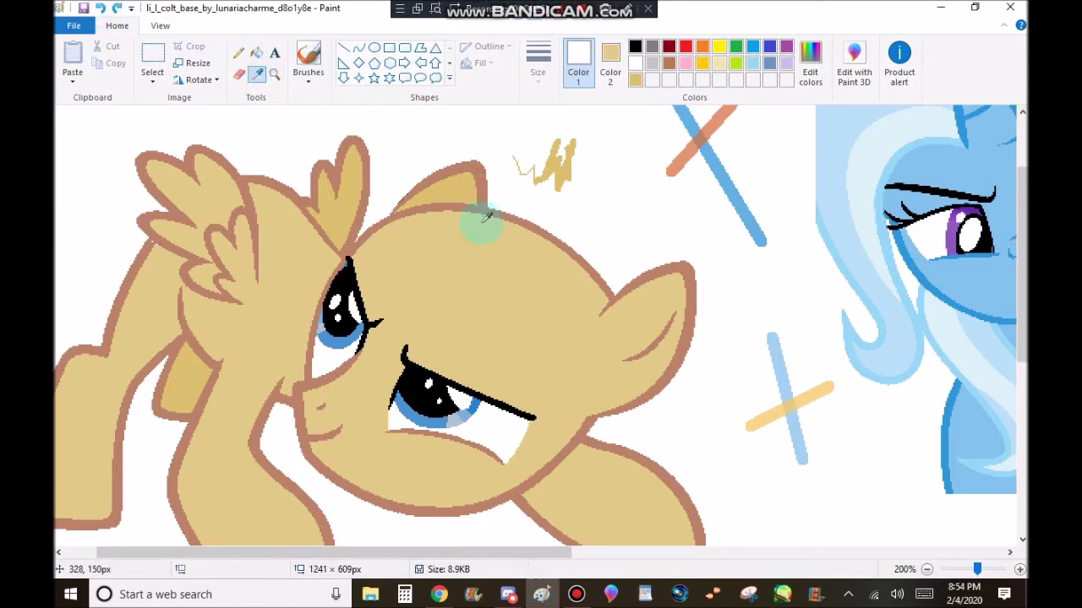
pyautogui.hotkey('ctrl', 'z')
pyautogui.rightClick(567, 167)
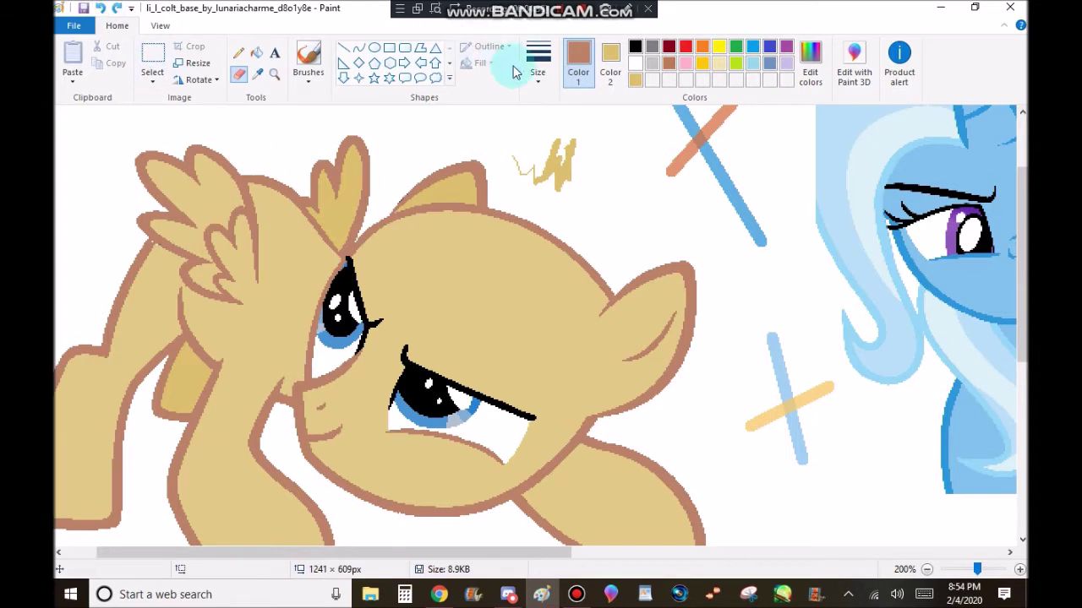
# Step: Try to recolour the brown outlines of the colt's head, wings and legs to the darker tan with the Eraser
pyautogui.moveTo(328, 196)
pyautogui.mouseDown()
pyautogui.moveTo(406, 155)
pyautogui.moveTo(239, 447)
pyautogui.moveTo(594, 158)
pyautogui.mouseUp()
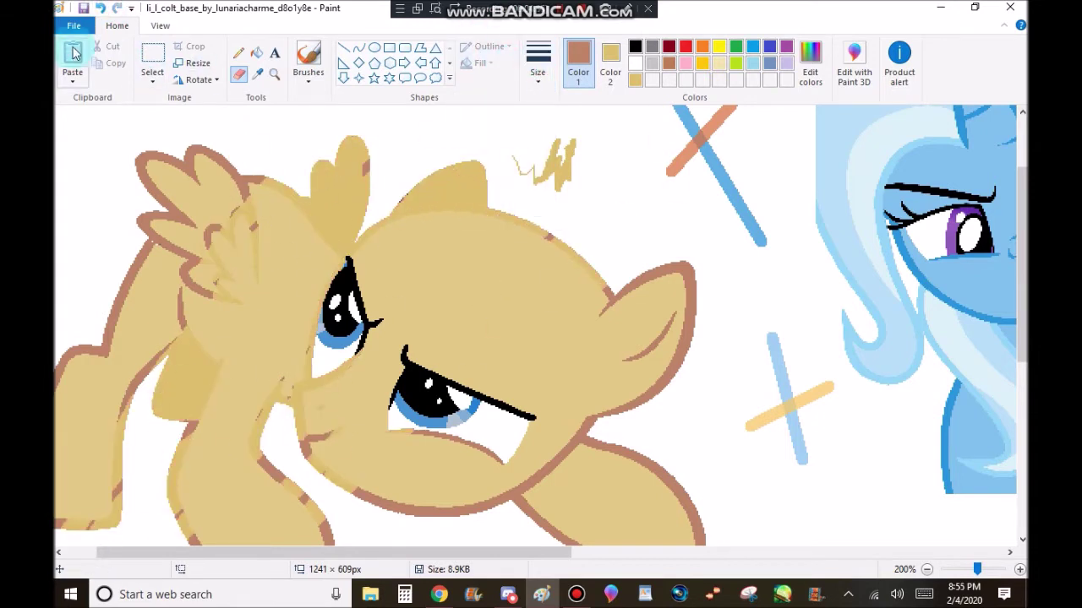
pyautogui.click(100, 8)
pyautogui.click(118, 8)
pyautogui.click(100, 8)
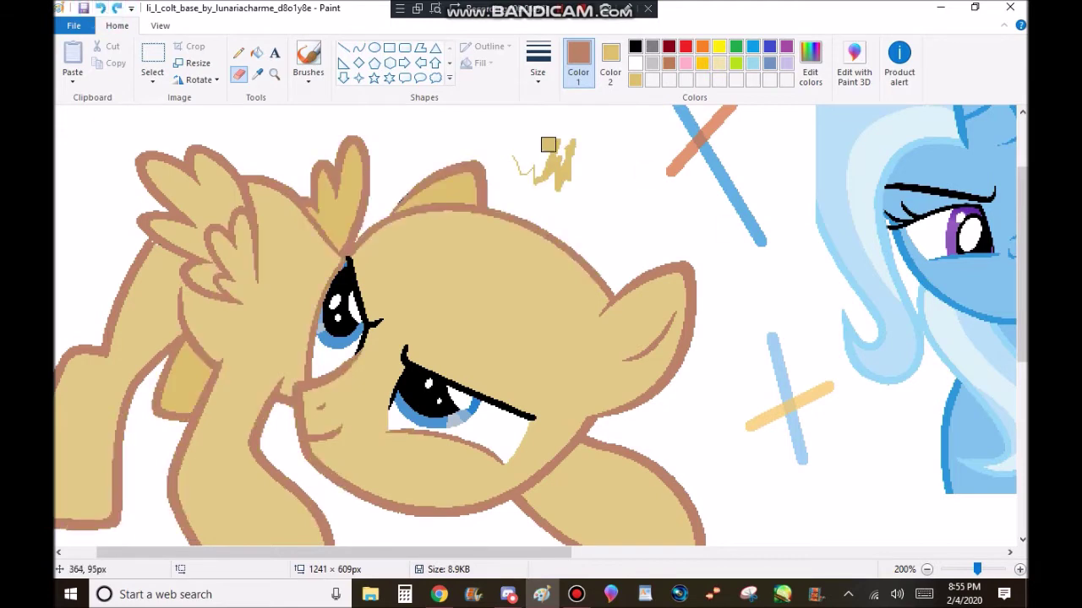
# Step: Undo the scribbled swatch and refill the far wing, far ear and far leg with the lighter body tan
pyautogui.click(98, 9)
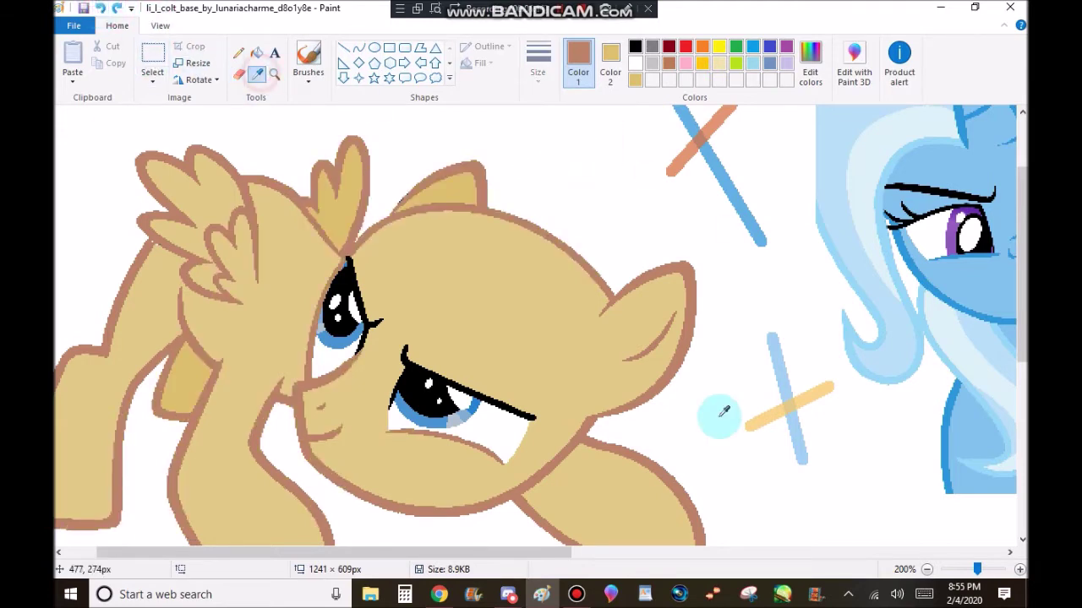
pyautogui.click(256, 53)
pyautogui.click(177, 378)
# Step: Replace the brown outlines across the colt's wings, back, legs, head and ear with the darker tan using the Eraser
pyautogui.click(240, 76)
pyautogui.moveTo(371, 288); pyautogui.dragTo(409, 198)
pyautogui.click(99, 10)
pyautogui.click(287, 176)
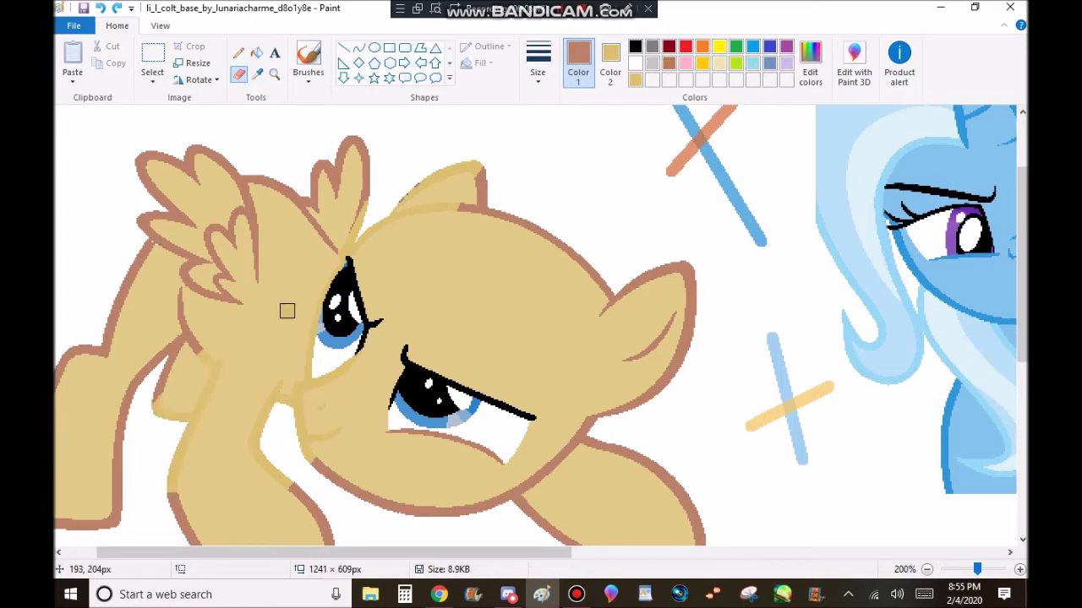
pyautogui.moveTo(175, 404); pyautogui.dragTo(180, 251)
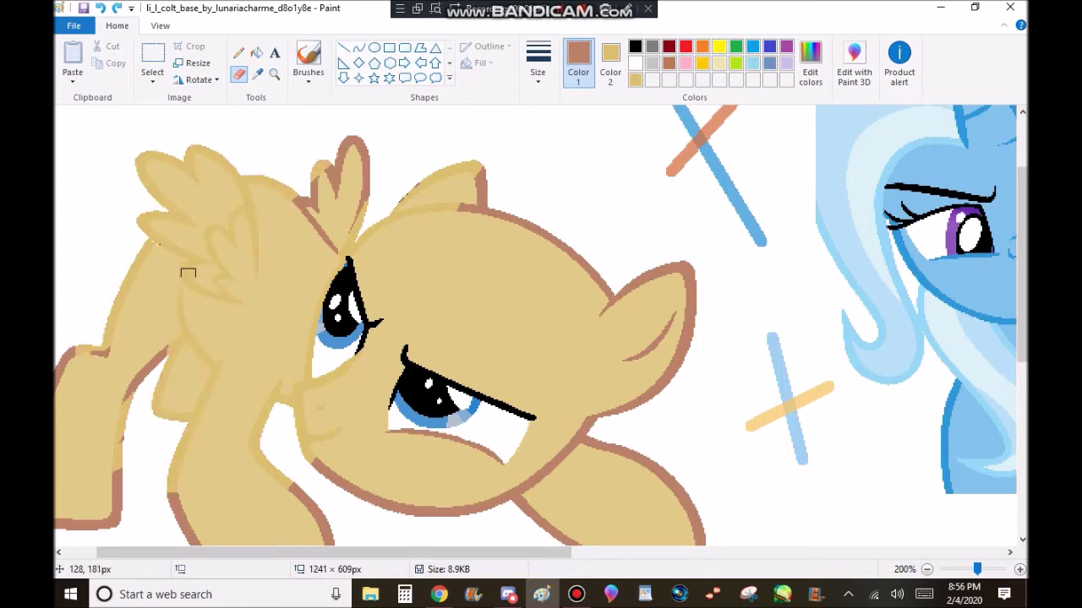
pyautogui.moveTo(164, 552); pyautogui.dragTo(135, 552)
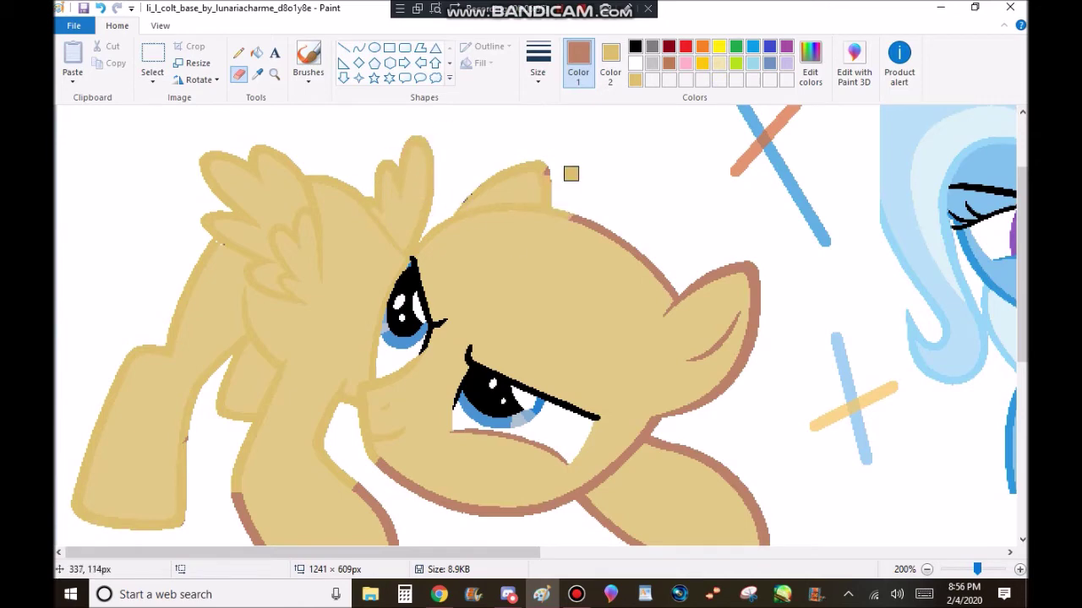
pyautogui.scroll(-3, 651, 274)
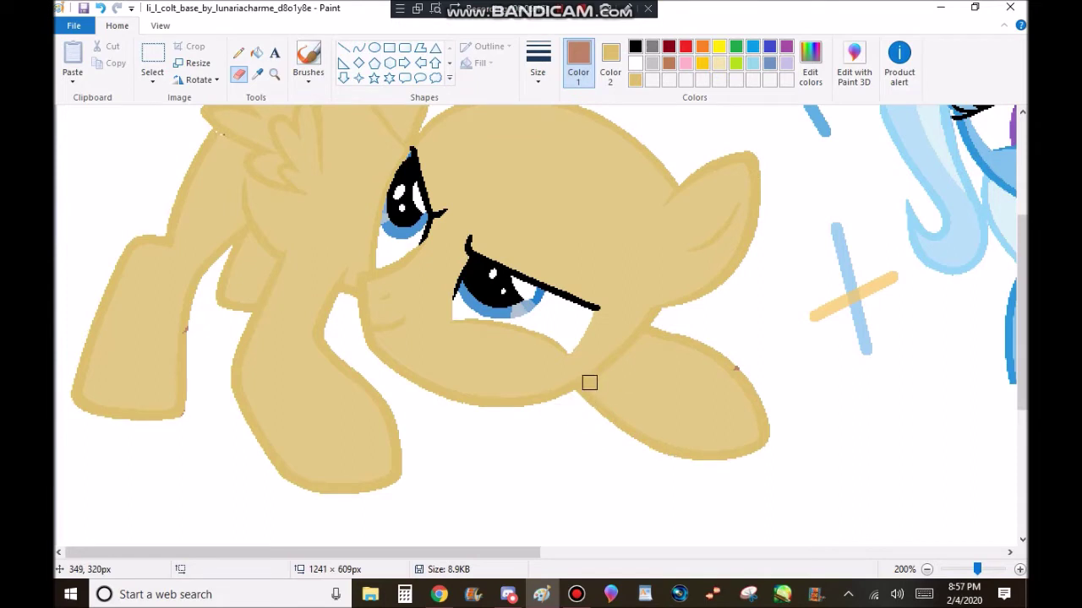
pyautogui.scroll(3, 589, 383)
pyautogui.click(578, 302)
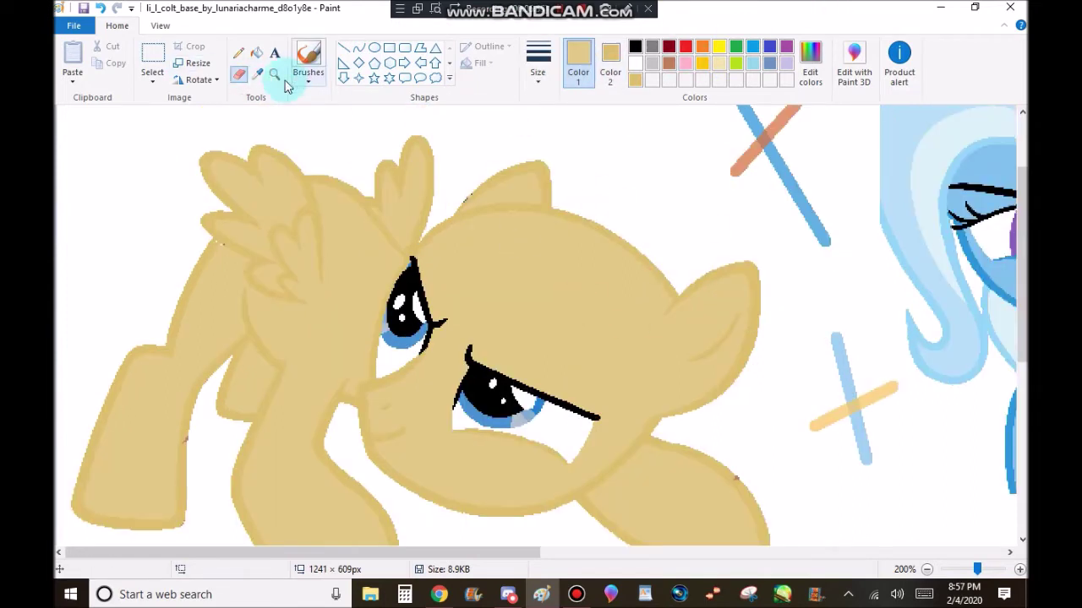
pyautogui.moveTo(671, 210)
pyautogui.mouseDown()
pyautogui.moveTo(639, 299)
pyautogui.moveTo(573, 315)
pyautogui.mouseUp()
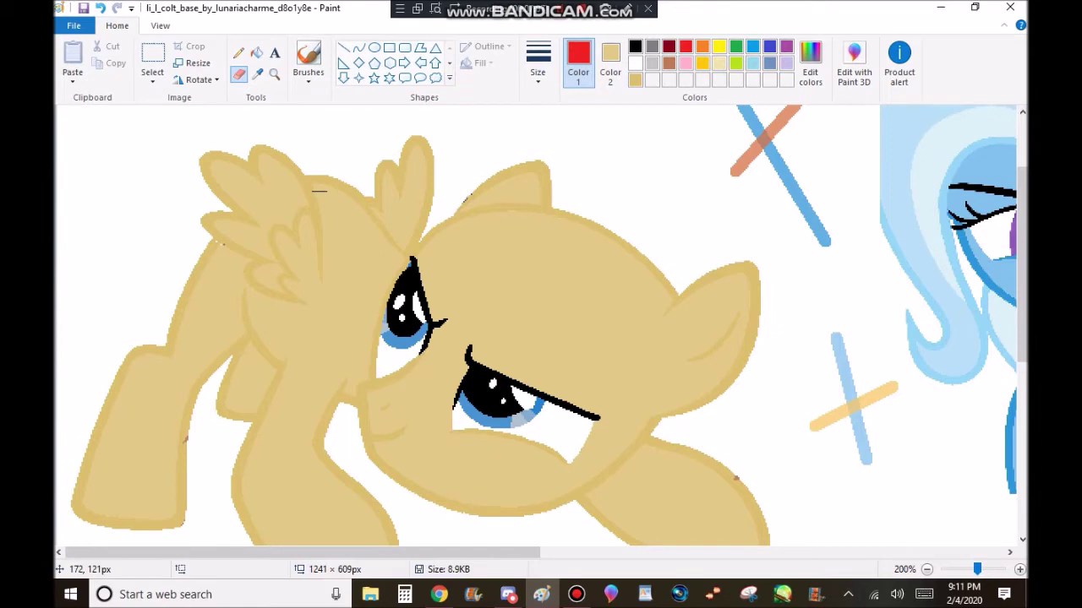
# Step: Clean up the stray white and grey pixels where the near wing's lower edge meets the hind leg, using matching fill colours
pyautogui.click(275, 73)
pyautogui.click(248, 251)
pyautogui.click(338, 232)
pyautogui.click(257, 73)
pyautogui.click(285, 126)
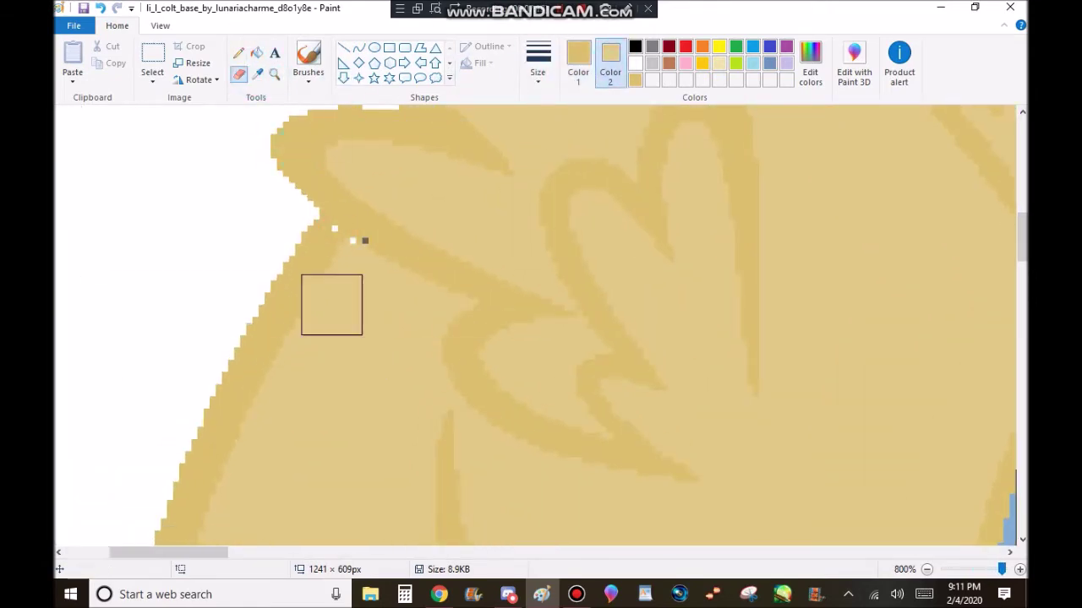
pyautogui.click(299, 159)
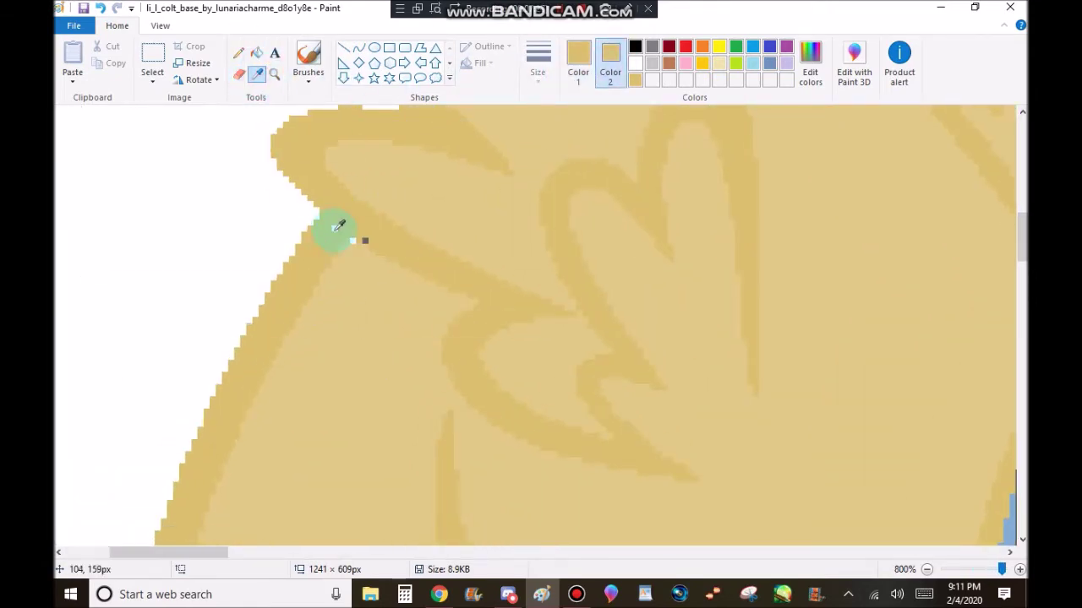
pyautogui.click(256, 52)
pyautogui.click(343, 176)
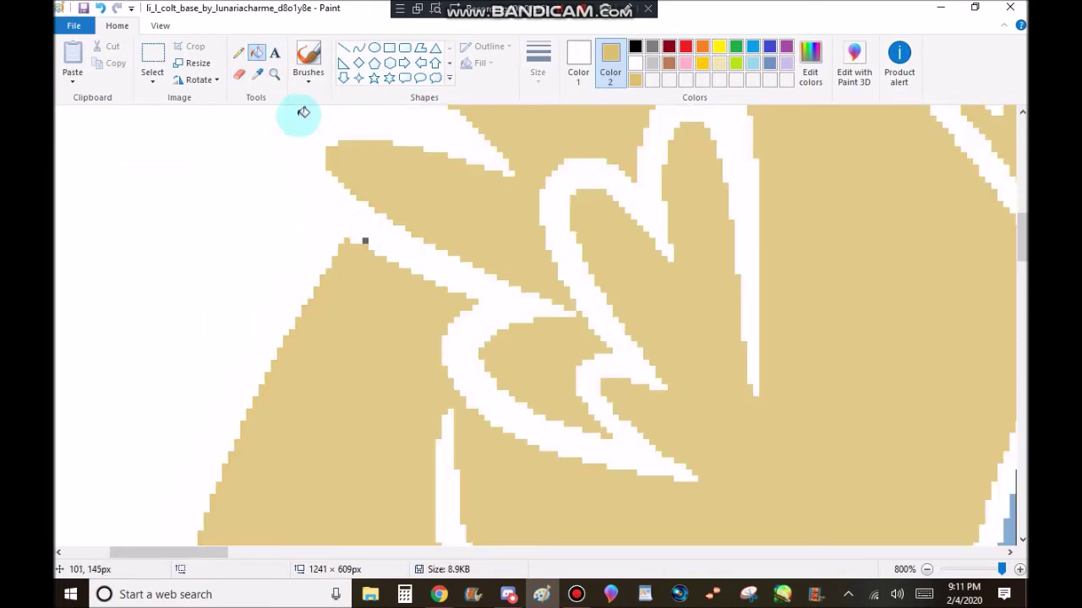
pyautogui.click(112, 8)
pyautogui.click(338, 224)
# Step: Fill the stray dark pixels along the far ear's outer edge with matching colours
pyautogui.scroll(3, 366, 238)
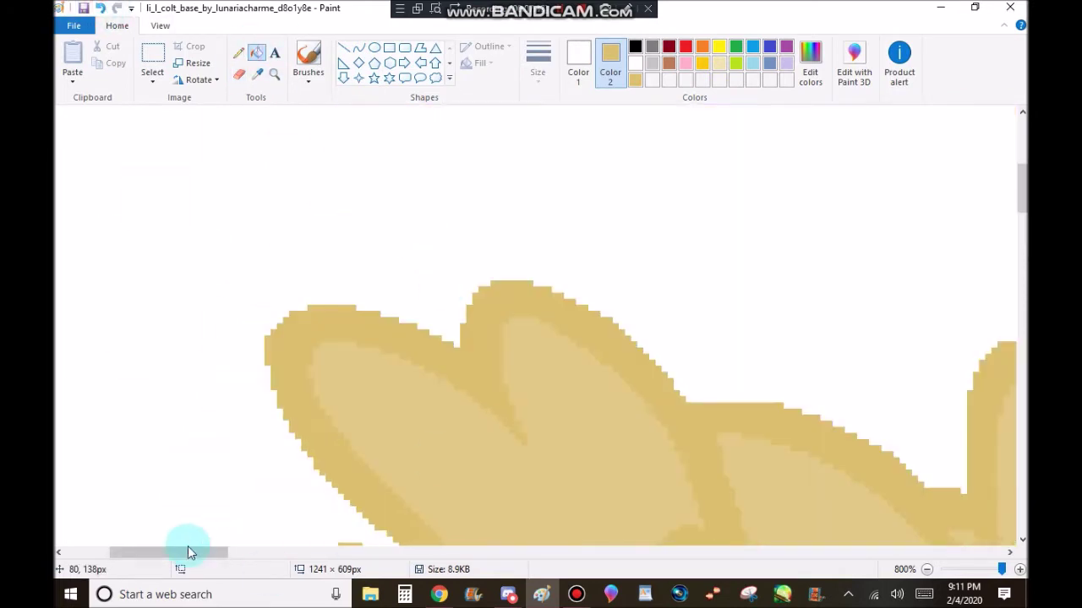
pyautogui.hscroll(5, 188, 543)
pyautogui.scroll(-2, 470, 358)
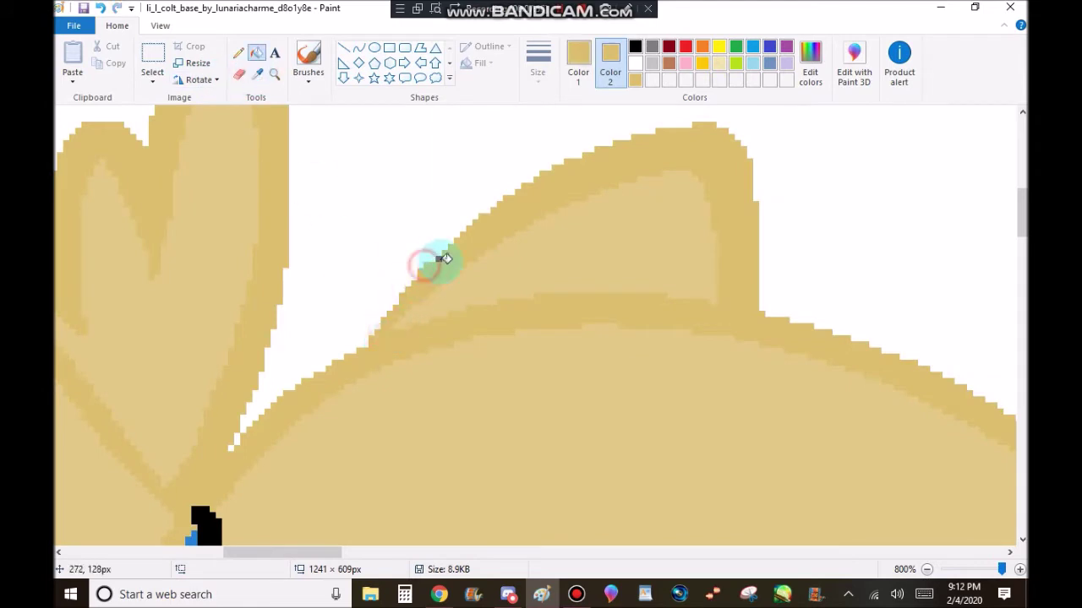
pyautogui.keyDown('ctrl'); pyautogui.scroll(-7, 381, 320); pyautogui.keyUp('ctrl')
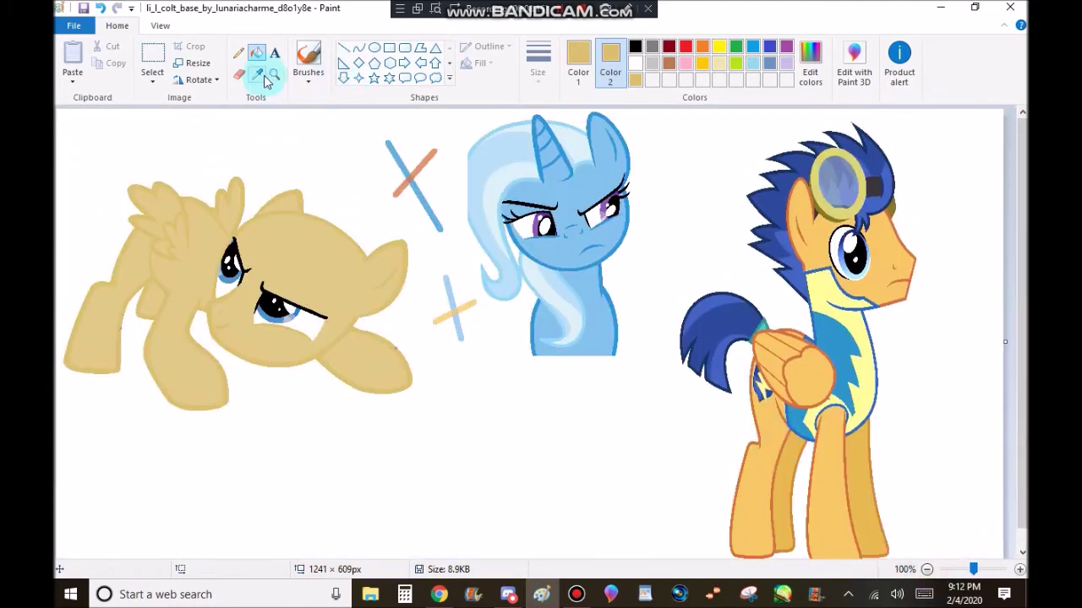
# Step: Draw a third cross below the others using translucent lines in the unicorn's eye purple and the pegasus's eye blue
pyautogui.click(343, 48)
pyautogui.moveTo(451, 345); pyautogui.dragTo(475, 399)
pyautogui.click(258, 73)
pyautogui.click(849, 258)
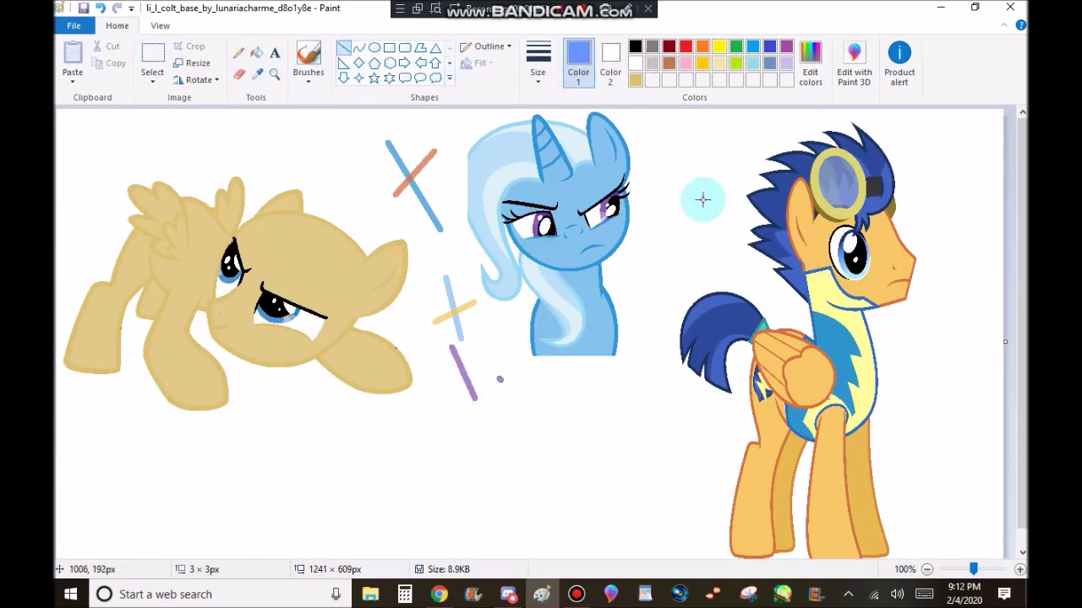
pyautogui.moveTo(440, 382); pyautogui.dragTo(478, 354)
# Step: Fill the irises of both of the colt's eyes with the periwinkle blue from the third cross
pyautogui.click(272, 76)
pyautogui.click(451, 376)
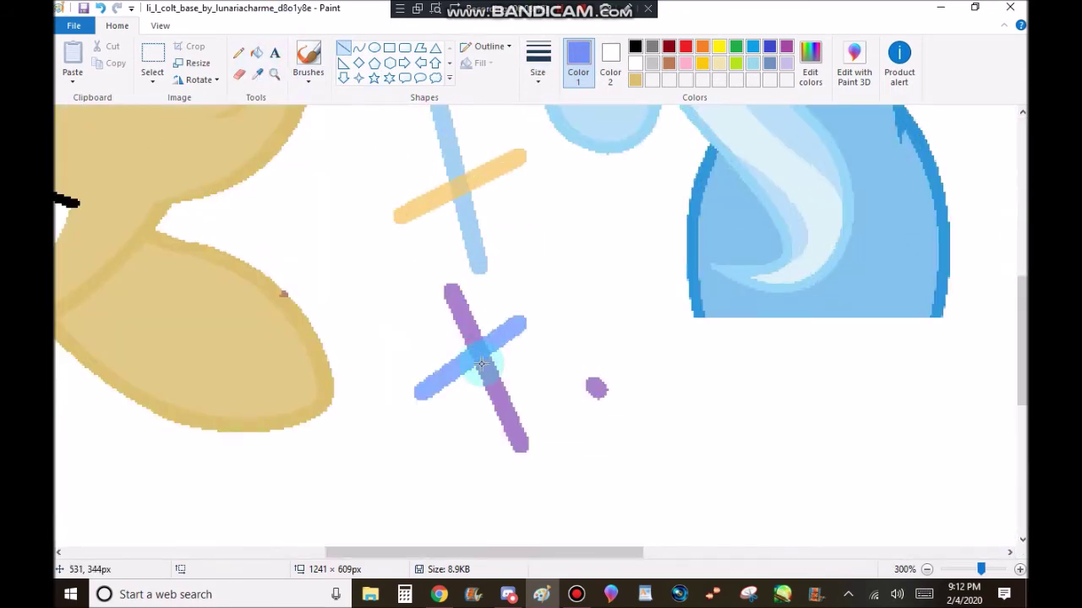
pyautogui.scroll(3, 481, 363)
pyautogui.hscroll(-6, 481, 363)
pyautogui.click(256, 52)
pyautogui.scroll(2, 338, 186)
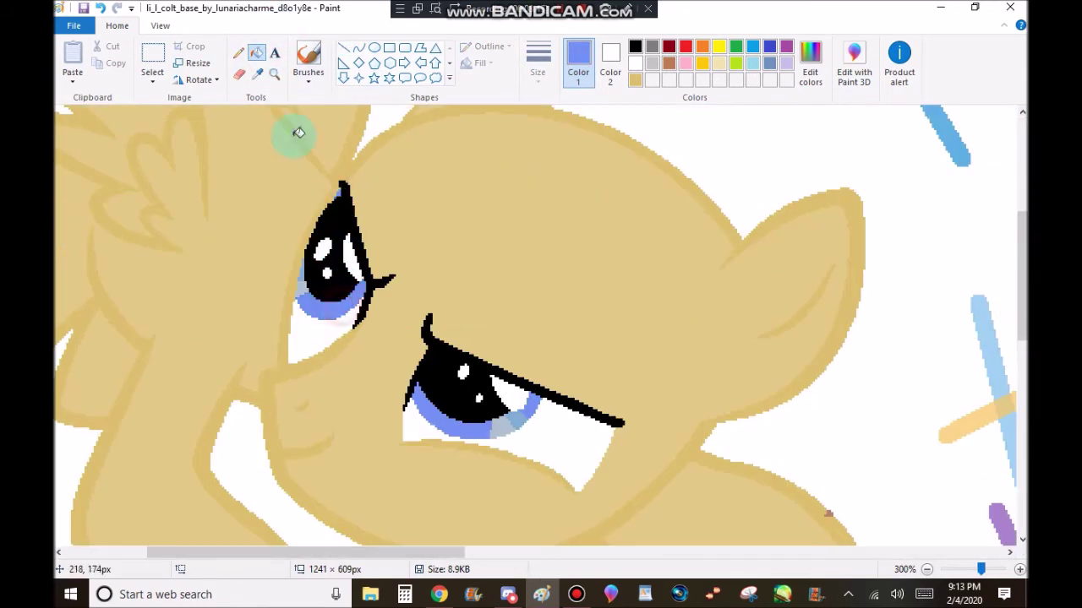
# Step: Recolour the black pupils and lashes a custom deep blue, and the greyish iris patches in paler custom blues
pyautogui.keyDown('ctrl'); pyautogui.scroll(5, 366, 290); pyautogui.keyUp('ctrl')
pyautogui.scroll(-3, 459, 290)
pyautogui.hscroll(3, 459, 290)
pyautogui.click(807, 84)
pyautogui.click(394, 398)
pyautogui.scroll(3, 719, 133)
pyautogui.click(299, 157)
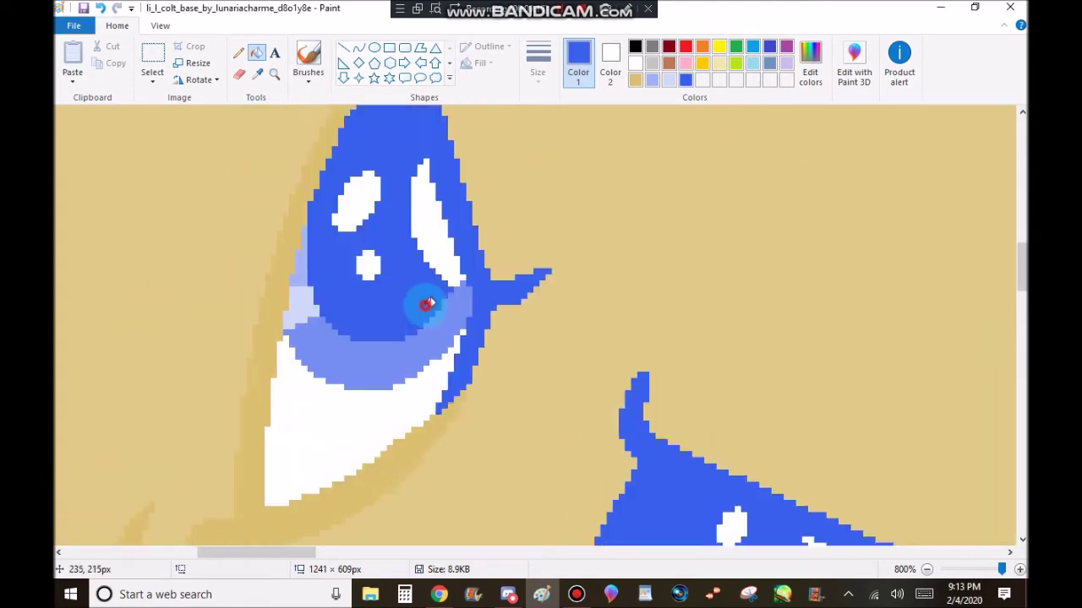
# Step: Draw a small cross above the orange-and-blue one, using translucent lines in the unicorn's light mane-outline blue and the pegasus's dark mane-outline blue
pyautogui.click(927, 570)
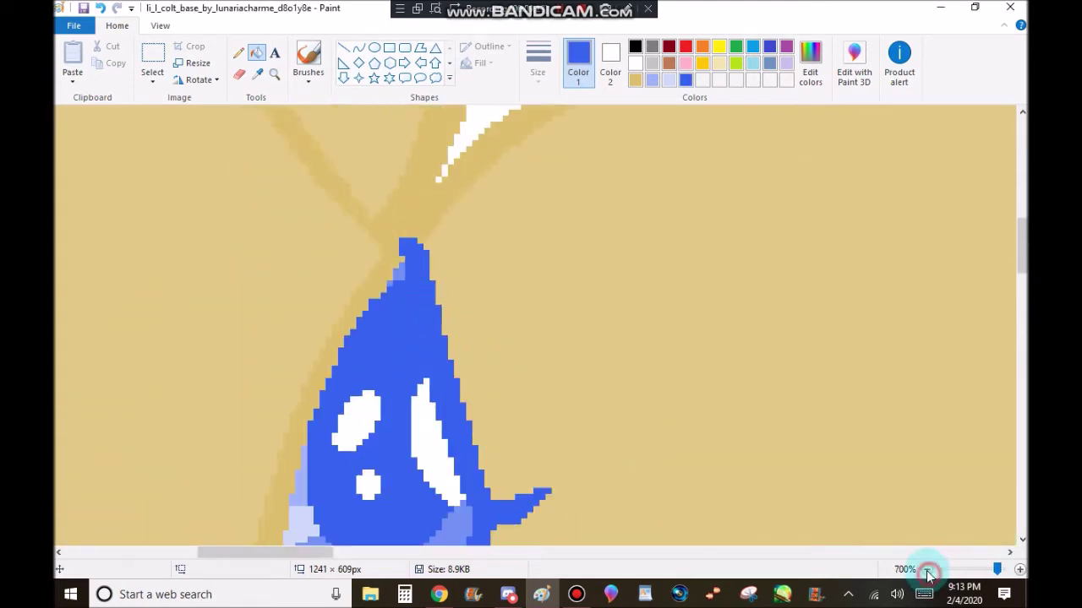
pyautogui.click(927, 570)
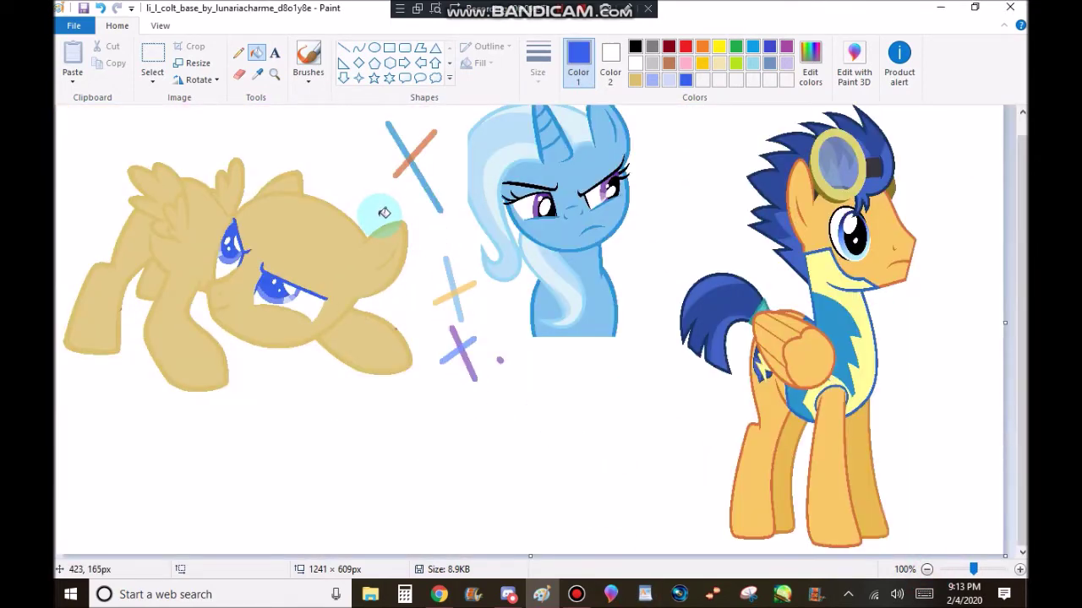
pyautogui.scroll(1, 554, 321)
pyautogui.keyDown('ctrl'); pyautogui.scroll(2, 464, 186); pyautogui.keyUp('ctrl')
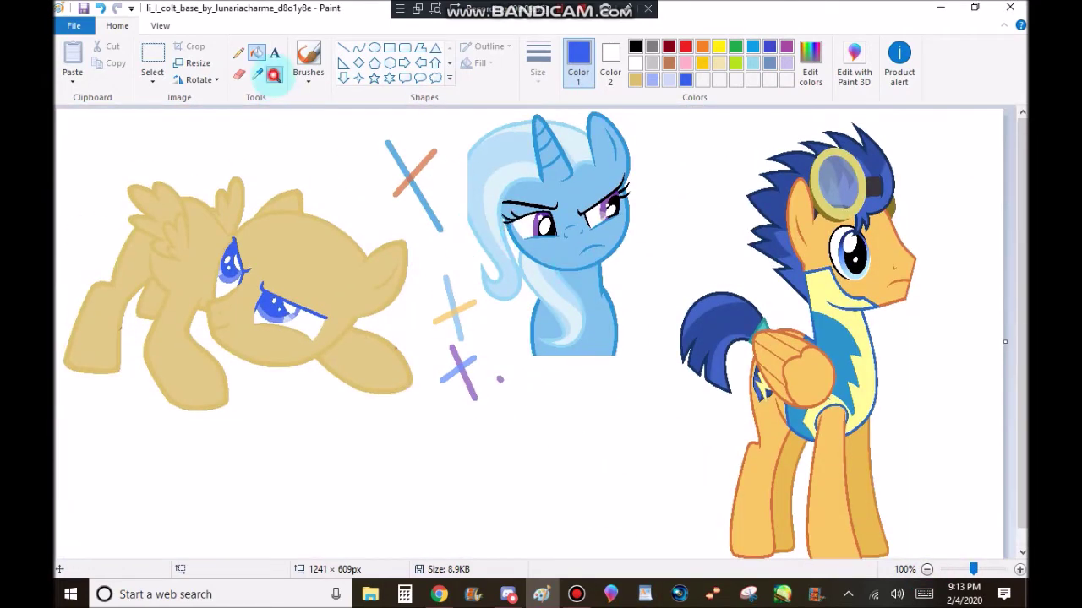
pyautogui.click(257, 73)
pyautogui.click(504, 203)
pyautogui.click(357, 47)
pyautogui.moveTo(334, 132); pyautogui.dragTo(464, 154)
pyautogui.moveTo(366, 552)
pyautogui.mouseDown()
pyautogui.moveTo(623, 552)
pyautogui.moveTo(283, 534)
pyautogui.mouseUp()
pyautogui.click(257, 74)
pyautogui.click(696, 229)
pyautogui.moveTo(638, 116); pyautogui.dragTo(554, 187)
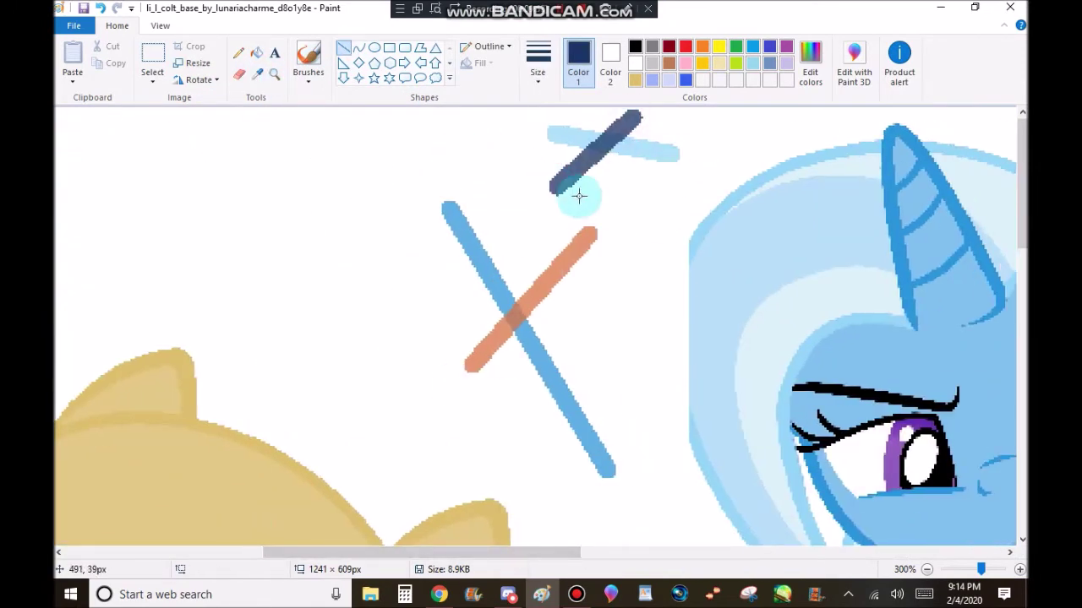
# Step: Draw a thick solid curve, about 26 × 46 px, rising from the near ear in the blended dark blue to start the mane outline
pyautogui.scroll(-3, 502, 425)
pyautogui.hscroll(-5, 502, 425)
pyautogui.click(359, 48)
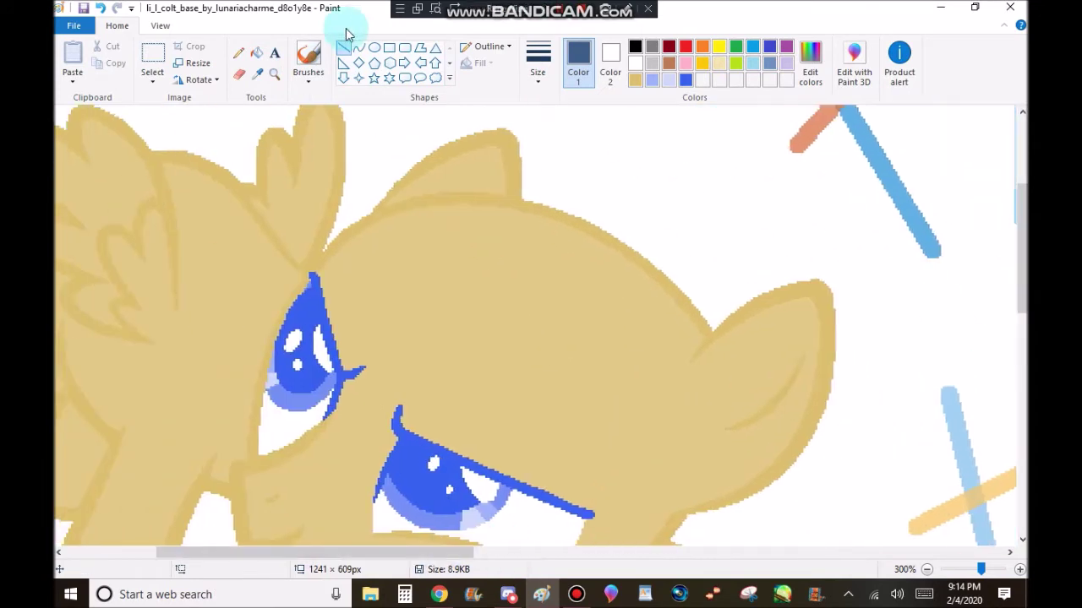
pyautogui.moveTo(693, 299); pyautogui.dragTo(753, 410)
pyautogui.moveTo(715, 338); pyautogui.dragTo(750, 346)
pyautogui.click(538, 63)
pyautogui.click(531, 201)
pyautogui.click(486, 47)
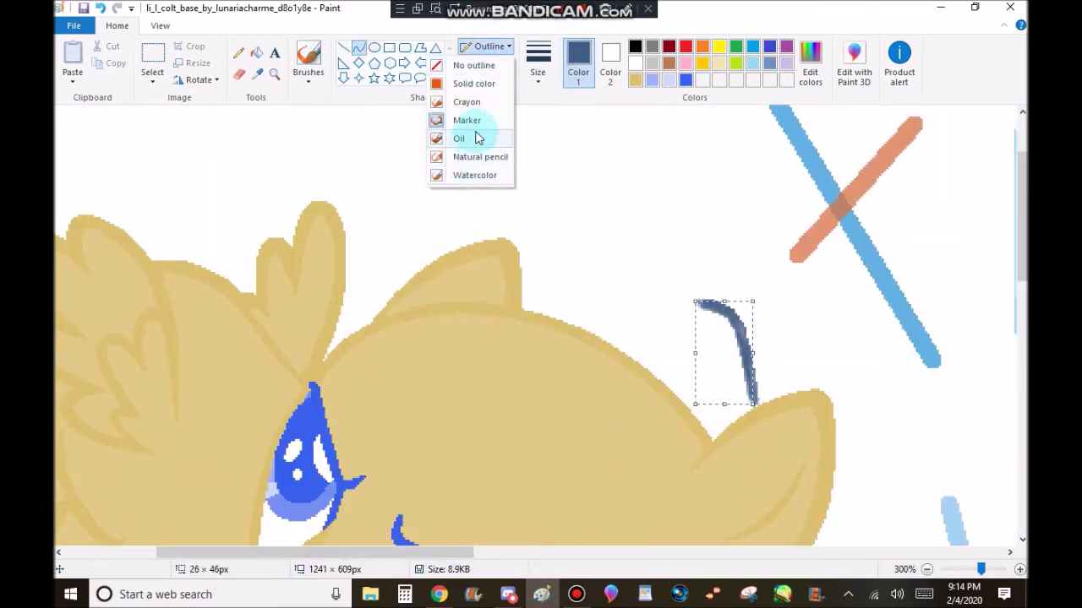
pyautogui.click(473, 84)
# Step: Continue the dark blue mane outline with a hooked tuft, a curve over the head and a front lock reaching the far eye
pyautogui.moveTo(693, 301); pyautogui.dragTo(710, 338)
pyautogui.moveTo(561, 248)
pyautogui.mouseDown()
pyautogui.moveTo(410, 225)
pyautogui.moveTo(633, 203)
pyautogui.mouseUp()
pyautogui.moveTo(415, 207)
pyautogui.mouseDown()
pyautogui.moveTo(326, 358)
pyautogui.moveTo(482, 265)
pyautogui.moveTo(451, 194)
pyautogui.moveTo(327, 205)
pyautogui.moveTo(313, 282)
pyautogui.moveTo(494, 303)
pyautogui.mouseUp()
pyautogui.scroll(-3, 420, 197)
pyautogui.moveTo(543, 338); pyautogui.dragTo(256, 360)
pyautogui.hotkey('ctrl', 'z')
# Step: Draw the curved front hairline from above the far eye across the forehead
pyautogui.moveTo(316, 262); pyautogui.dragTo(505, 242)
pyautogui.moveTo(505, 242)
pyautogui.mouseDown()
pyautogui.moveTo(367, 299)
pyautogui.moveTo(265, 309)
pyautogui.mouseUp()
pyautogui.hotkey('ctrl', 'z')
pyautogui.moveTo(526, 279); pyautogui.dragTo(548, 284)
pyautogui.moveTo(474, 262); pyautogui.dragTo(530, 190)
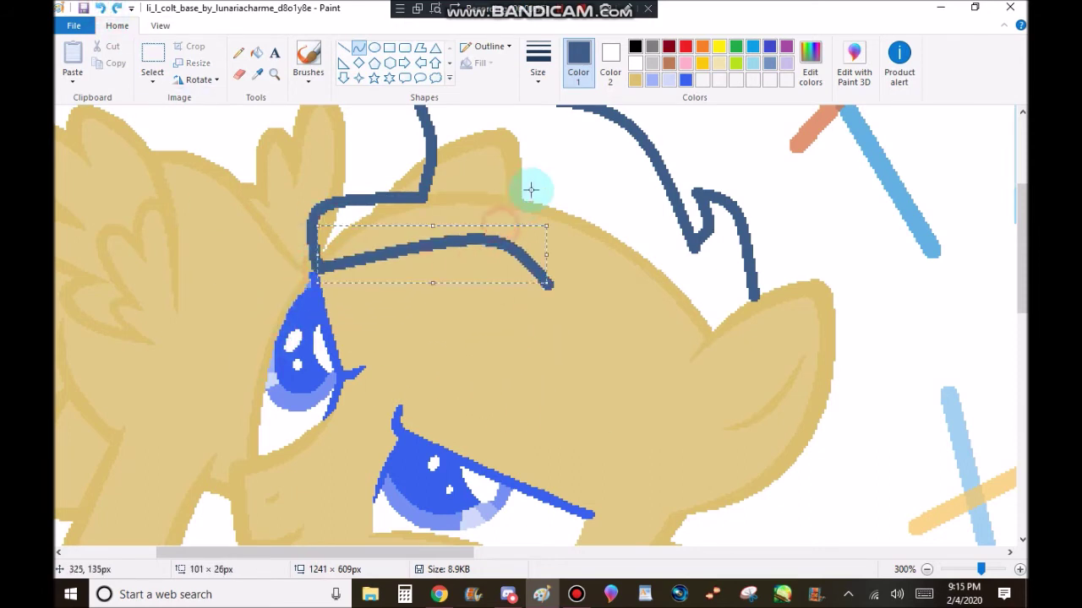
# Step: Try to carry the hairline down to the neck and loop a mane lock around the near ear
pyautogui.moveTo(577, 403); pyautogui.dragTo(676, 545)
pyautogui.scroll(-3, 675, 507)
pyautogui.moveTo(608, 295); pyautogui.dragTo(676, 290)
pyautogui.moveTo(748, 181)
pyautogui.mouseDown()
pyautogui.moveTo(676, 434)
pyautogui.moveTo(952, 150)
pyautogui.moveTo(753, 285)
pyautogui.mouseUp()
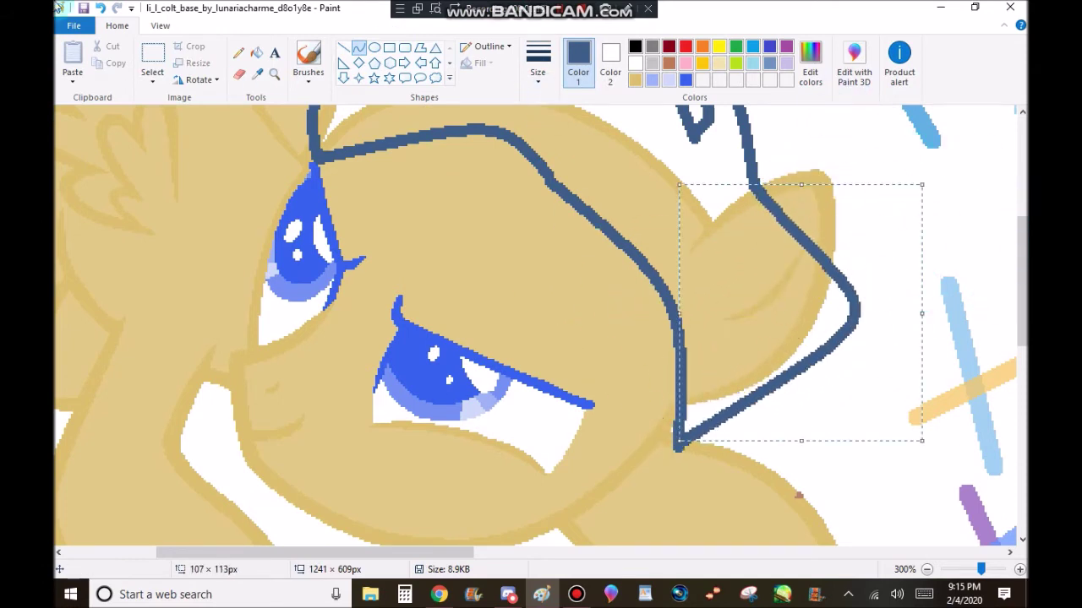
pyautogui.hotkey('ctrl', 'z')
# Step: Try a larger lower mane section with a notch over the ear tip and a long curve down to the neck
pyautogui.moveTo(752, 190); pyautogui.dragTo(764, 384)
pyautogui.moveTo(806, 217); pyautogui.dragTo(832, 221)
pyautogui.click(100, 8)
pyautogui.scroll(3, 592, 338)
pyautogui.moveTo(748, 290)
pyautogui.mouseDown()
pyautogui.moveTo(917, 291)
pyautogui.moveTo(945, 391)
pyautogui.moveTo(688, 194)
pyautogui.mouseUp()
pyautogui.scroll(-3, 597, 191)
pyautogui.moveTo(921, 181); pyautogui.dragTo(680, 448)
pyautogui.moveTo(685, 444); pyautogui.dragTo(865, 422)
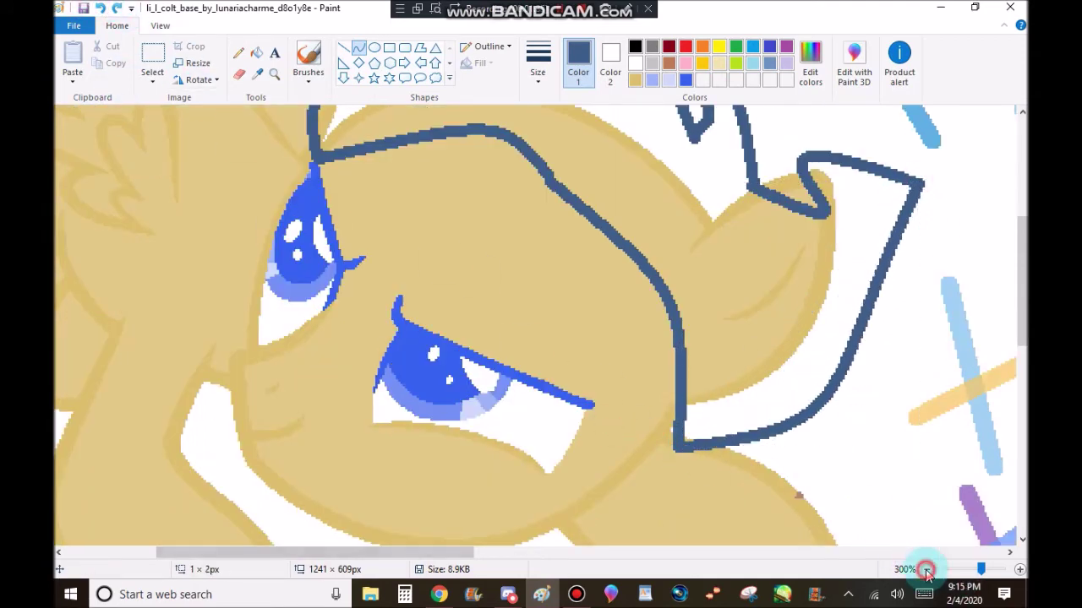
# Step: Redraw the rear hairline as a curve that closes the mane outline at the base of the near ear
pyautogui.click(927, 569)
pyautogui.click(927, 568)
pyautogui.click(273, 74)
pyautogui.click(346, 228)
pyautogui.click(495, 307)
pyautogui.click(359, 47)
pyautogui.moveTo(237, 229)
pyautogui.mouseDown()
pyautogui.moveTo(512, 256)
pyautogui.moveTo(459, 321)
pyautogui.moveTo(480, 343)
pyautogui.mouseUp()
# Step: Draw a line in the unicorn's pale mane blue using the translucent Marker outline
pyautogui.scroll(-3, 533, 496)
pyautogui.hscroll(10, 533, 495)
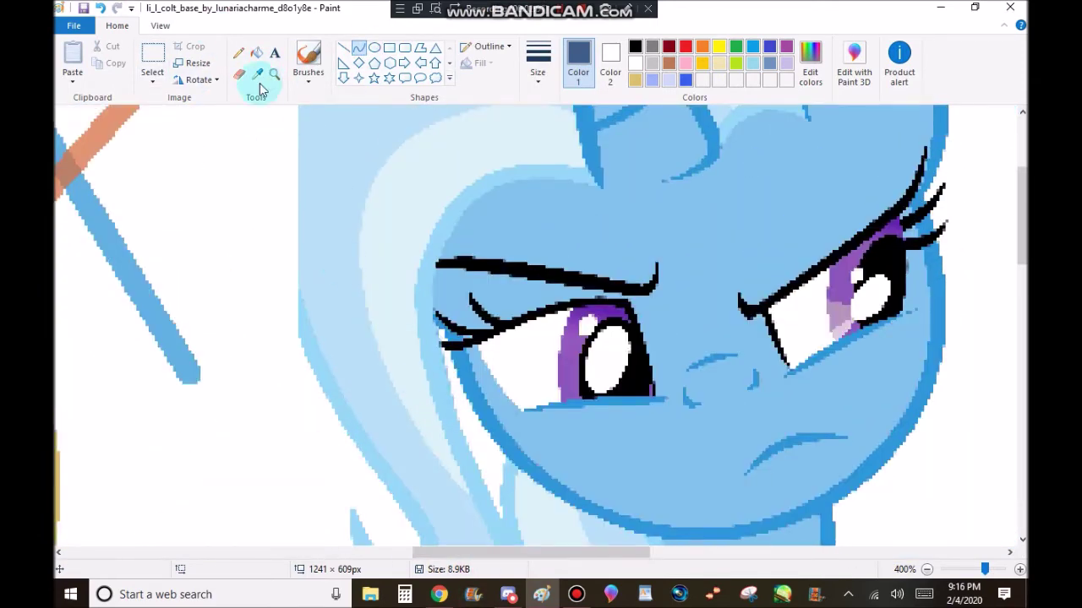
pyautogui.click(257, 74)
pyautogui.click(335, 178)
pyautogui.click(341, 49)
pyautogui.moveTo(324, 169); pyautogui.dragTo(464, 135)
pyautogui.click(490, 45)
pyautogui.click(473, 114)
# Step: Cross the pale blue line with a translucent line in the pegasus's mane blue to blend the two colours
pyautogui.scroll(-1, 490, 84)
pyautogui.scroll(1, 510, 84)
pyautogui.scroll(-3, 495, 415)
pyautogui.hscroll(15, 541, 338)
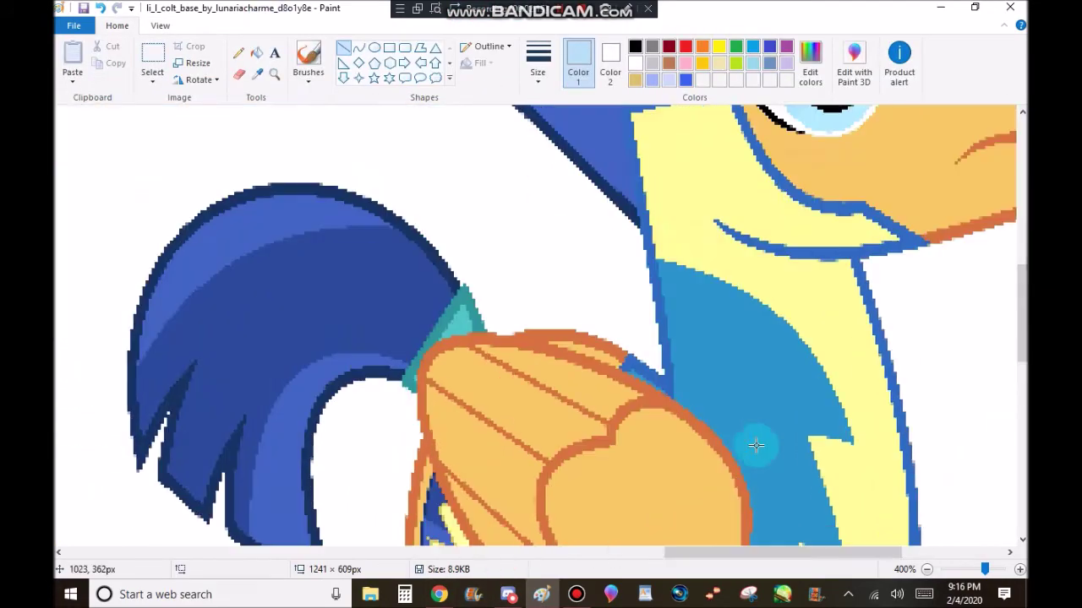
pyautogui.moveTo(668, 548); pyautogui.dragTo(407, 551)
pyautogui.moveTo(621, 119); pyautogui.dragTo(635, 190)
# Step: Fill every area inside the mane outline, including leftover tan patches and stray pixels, with the blended medium blue
pyautogui.moveTo(541, 551)
pyautogui.mouseDown()
pyautogui.moveTo(342, 517)
pyautogui.moveTo(402, 551)
pyautogui.moveTo(300, 551)
pyautogui.mouseUp()
pyautogui.scroll(-3, 402, 551)
pyautogui.click(256, 52)
pyautogui.click(715, 280)
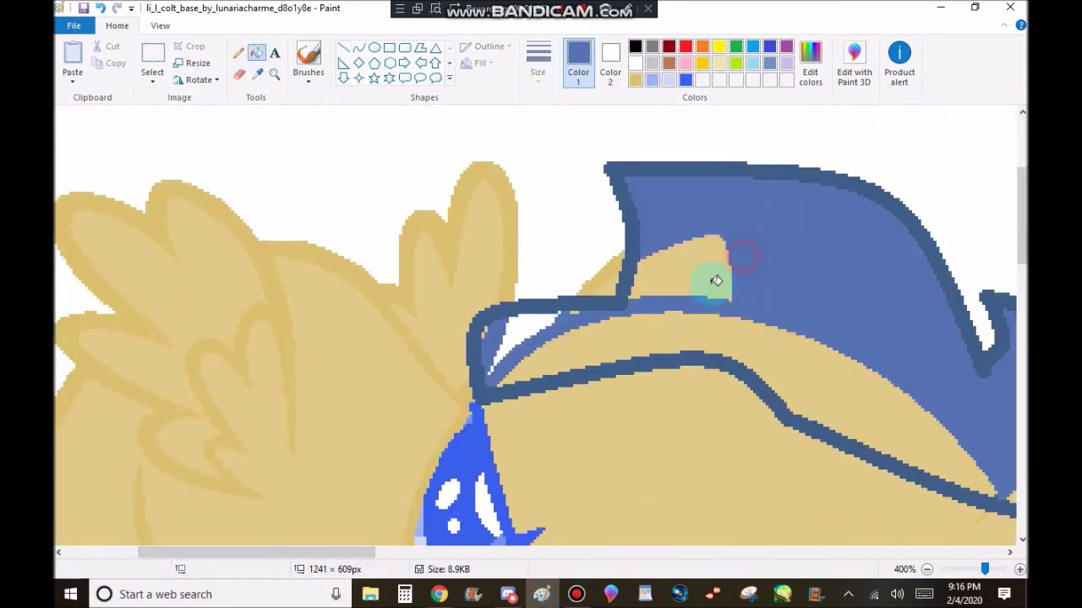
pyautogui.click(496, 364)
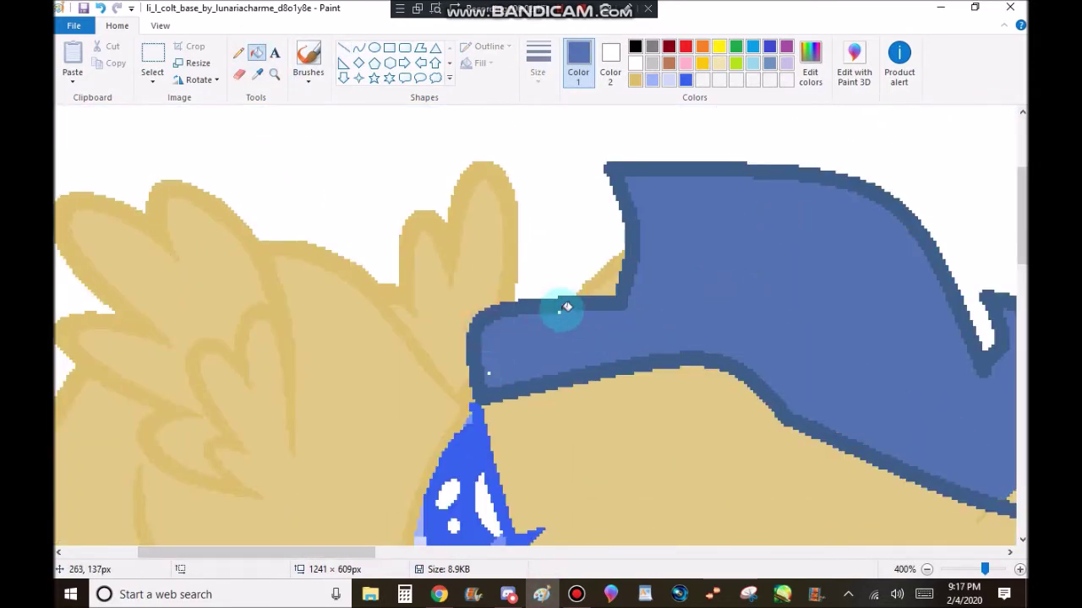
pyautogui.click(488, 373)
pyautogui.hscroll(4, 492, 369)
pyautogui.click(819, 486)
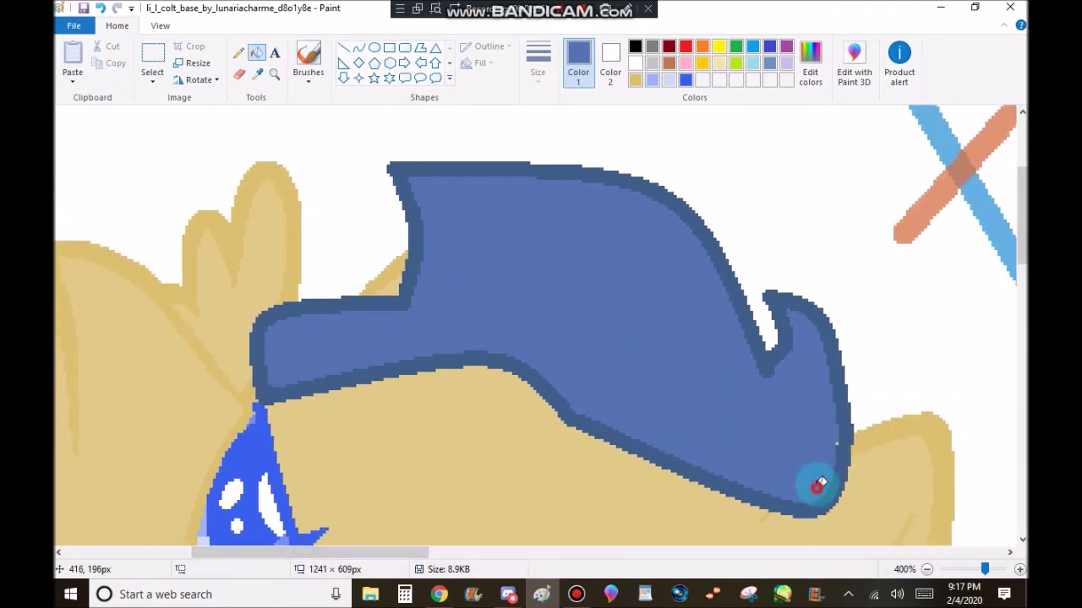
# Step: Draw a solid brown curve, about 24 × 45 px, from the mane's upper front tip down to the front lock
pyautogui.click(359, 47)
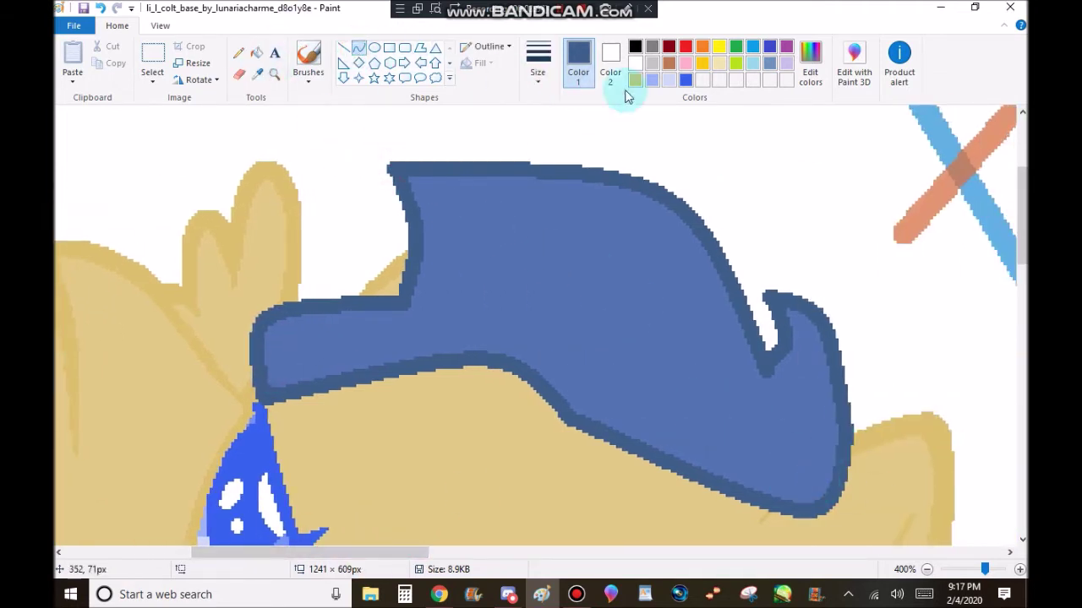
pyautogui.moveTo(393, 166)
pyautogui.mouseDown()
pyautogui.moveTo(320, 304)
pyautogui.moveTo(321, 198)
pyautogui.mouseUp()
pyautogui.click(489, 45)
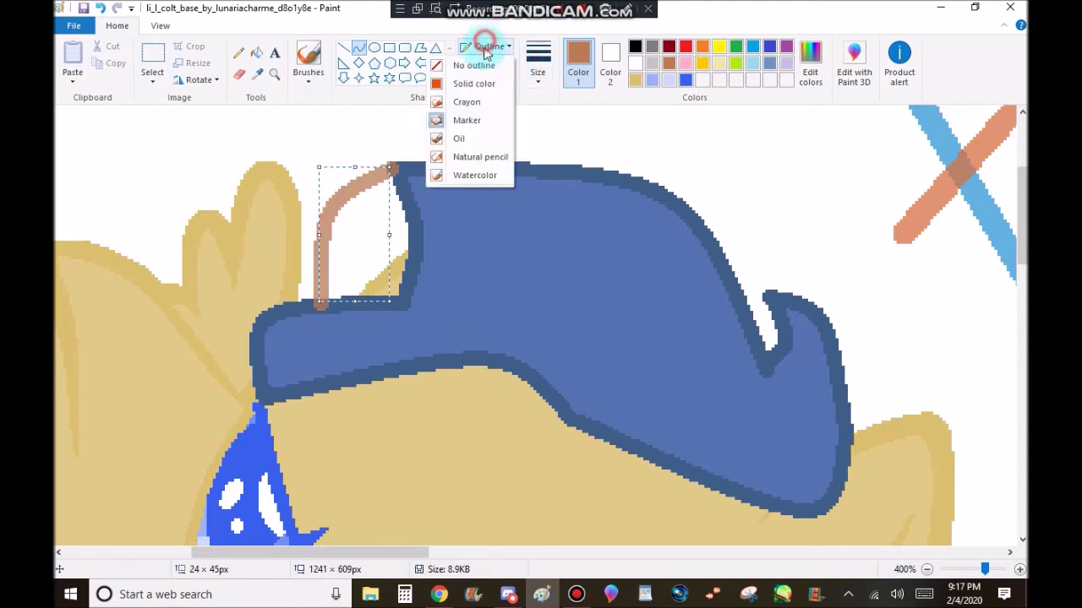
pyautogui.click(521, 124)
# Step: Square off both ends of the brown curve with the Pencil where they meet the mane outline, and undo the overshooting stroke
pyautogui.click(274, 74)
pyautogui.click(457, 169)
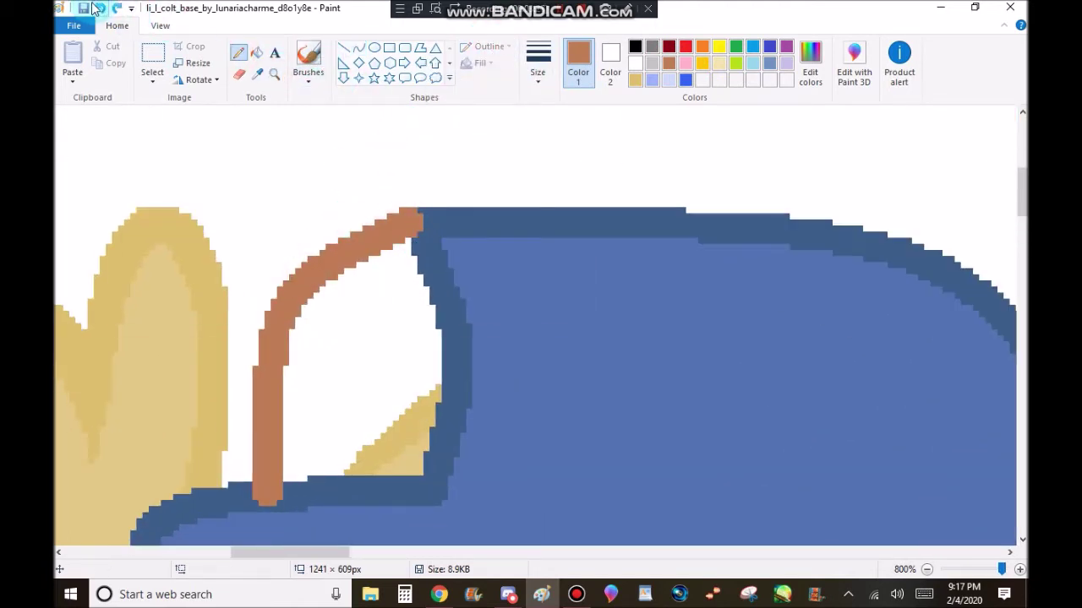
pyautogui.click(538, 64)
pyautogui.click(470, 207)
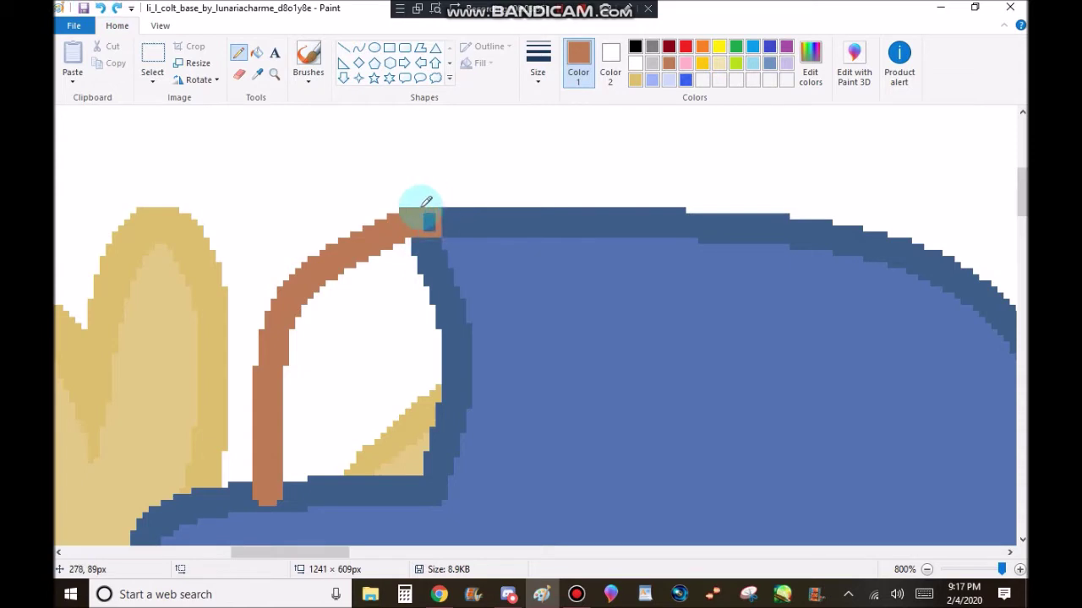
pyautogui.moveTo(280, 388); pyautogui.dragTo(267, 515)
pyautogui.scroll(-3, 267, 473)
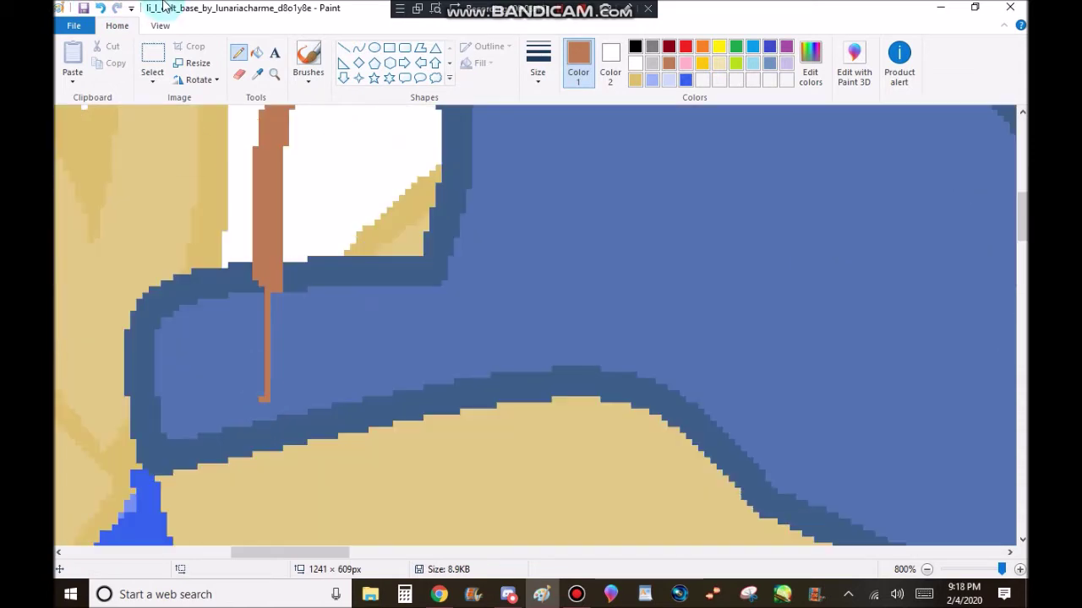
pyautogui.scroll(3, 262, 278)
# Step: Fill the area enclosed by the brown curve with the mane blue and recolour the curve in the dark outline blue
pyautogui.click(256, 53)
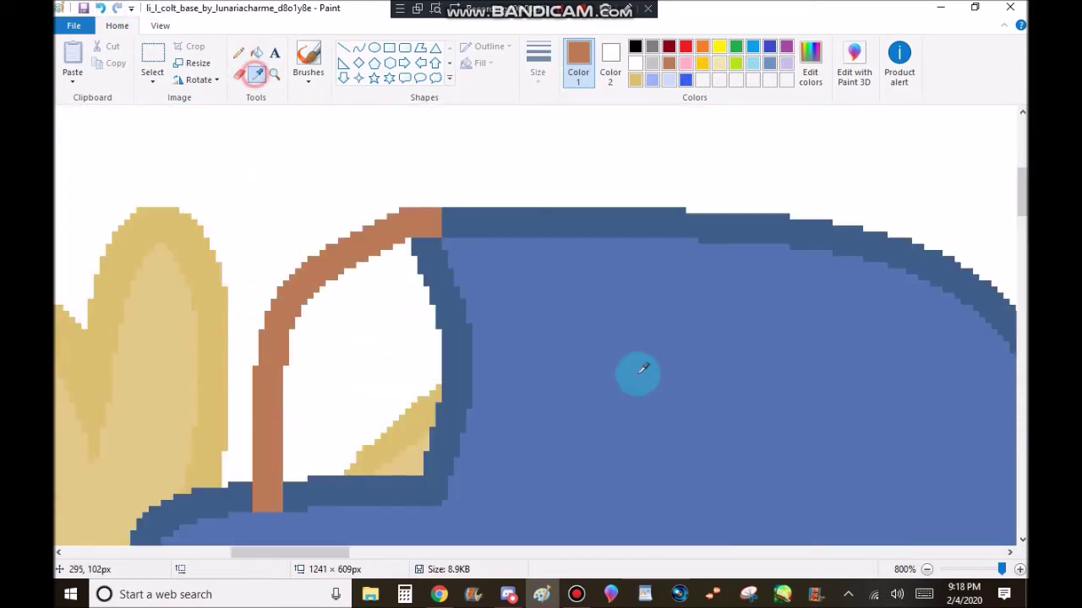
pyautogui.click(381, 244)
pyautogui.click(257, 74)
pyautogui.click(292, 181)
pyautogui.scroll(5, 397, 268)
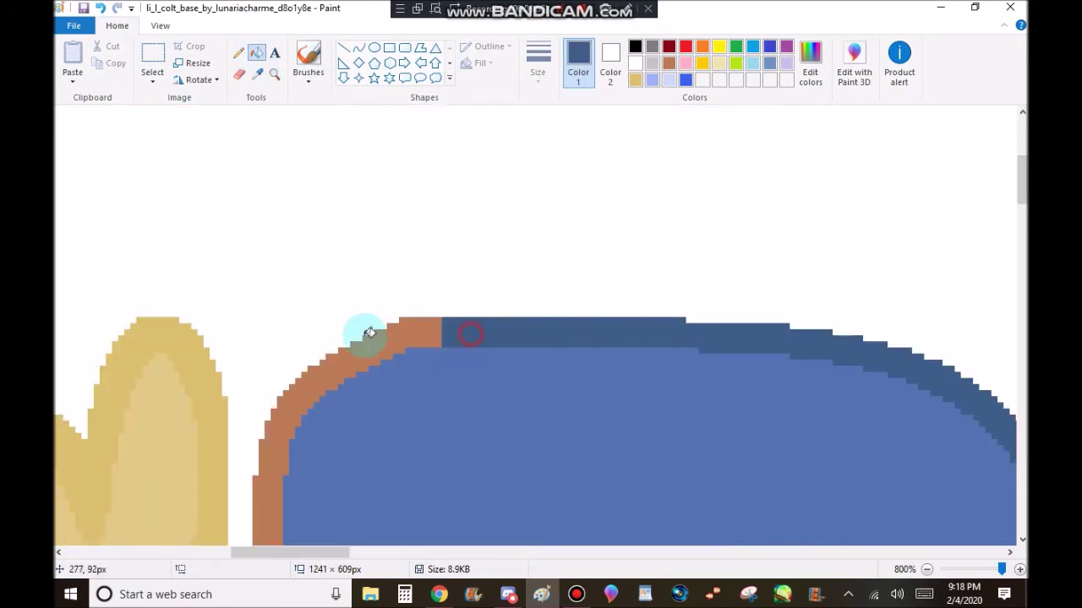
pyautogui.click(471, 333)
# Step: Sketch thin dark blue lines extending the front lock's lower point over the tip of the far eye
pyautogui.scroll(-5, 470, 411)
pyautogui.click(537, 63)
pyautogui.click(273, 76)
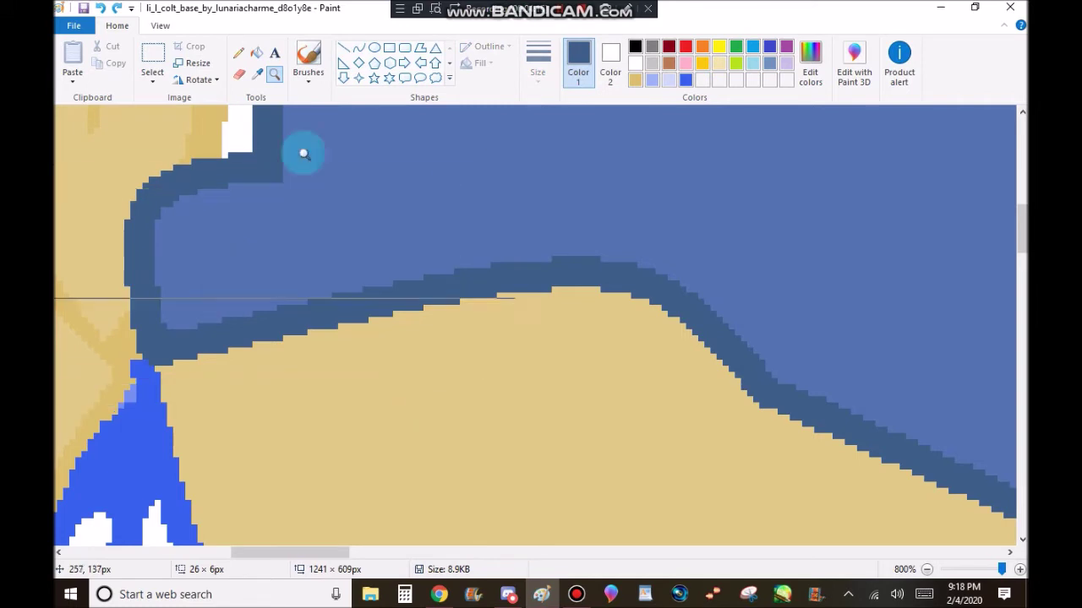
pyautogui.click(343, 48)
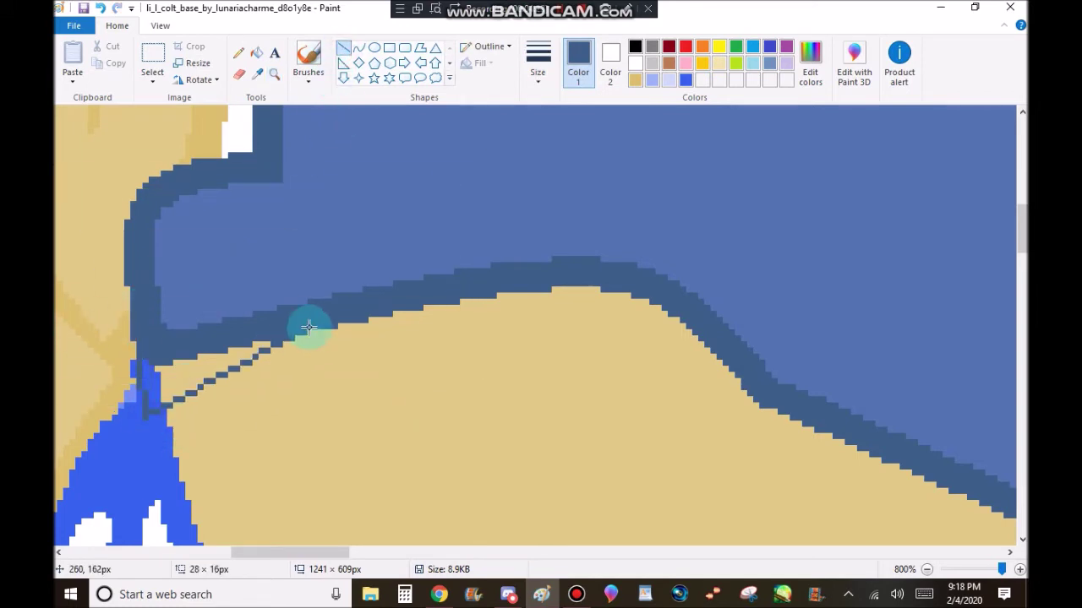
pyautogui.scroll(10, 181, 375)
pyautogui.scroll(-5, 259, 422)
# Step: Outline a small tapering point with thin dark blue lines at the inner corner where the mane meets the front lock
pyautogui.click(359, 47)
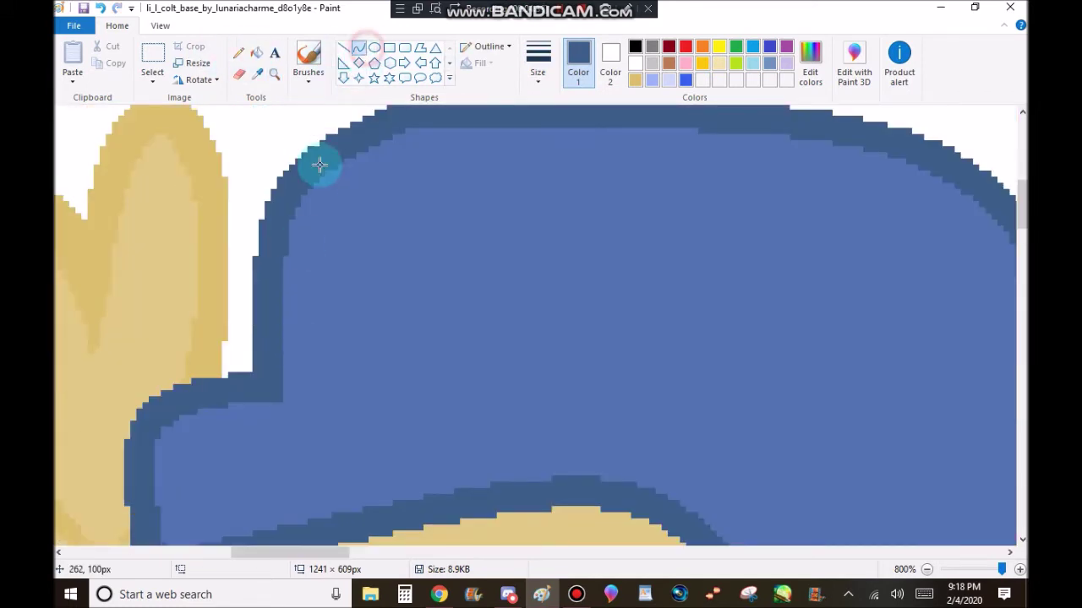
pyautogui.hotkey('ctrl', 'z')
pyautogui.click(343, 48)
pyautogui.moveTo(276, 353); pyautogui.dragTo(289, 420)
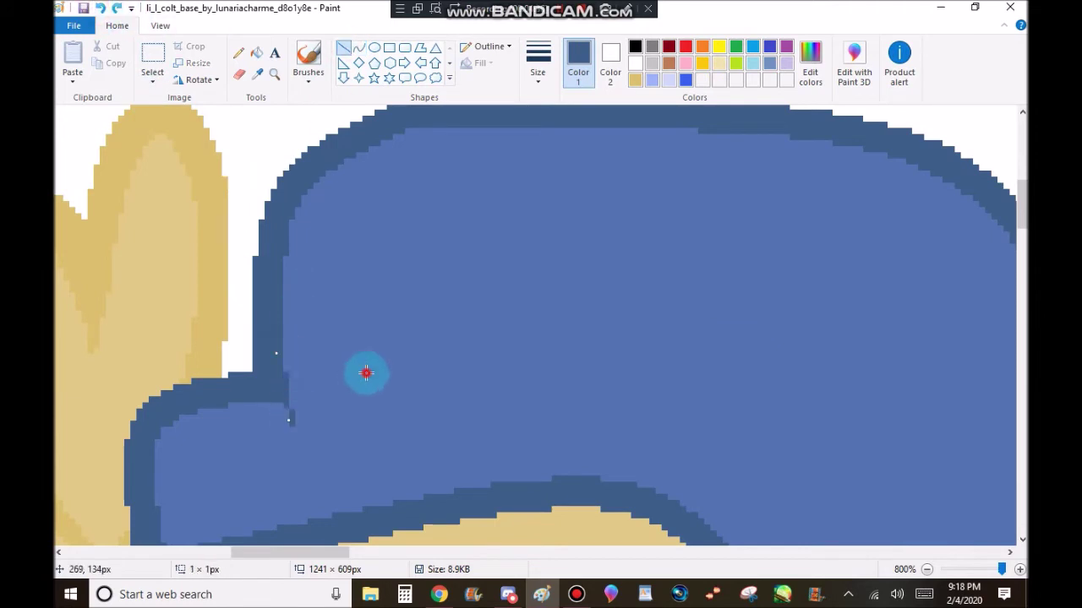
pyautogui.click(256, 52)
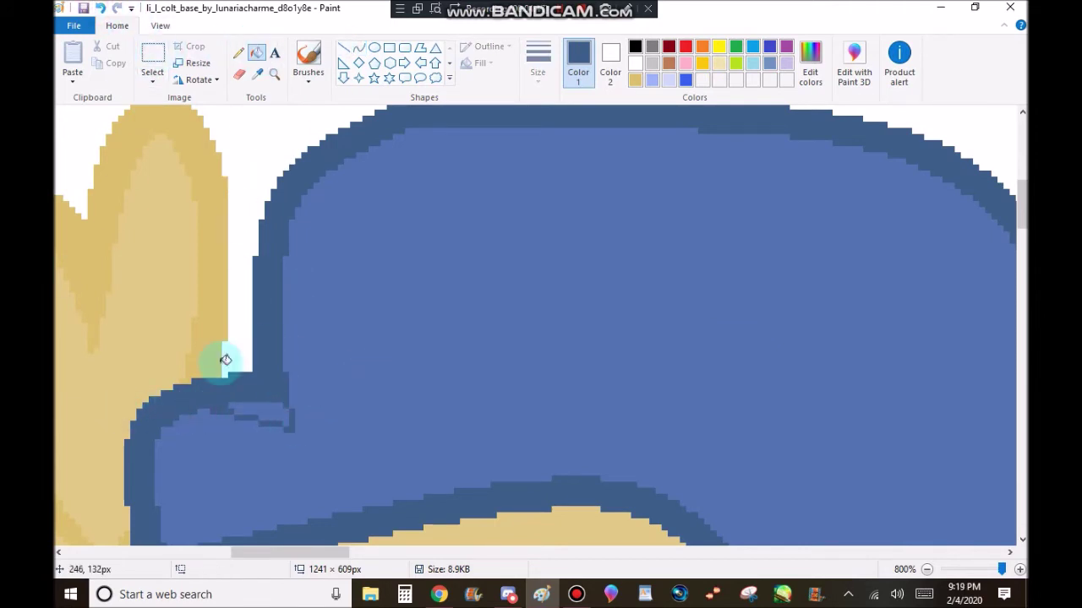
# Step: Trim the dark outline point below the rear mane notch with thicker lines in the mane's fill blue
pyautogui.hscroll(10, 364, 490)
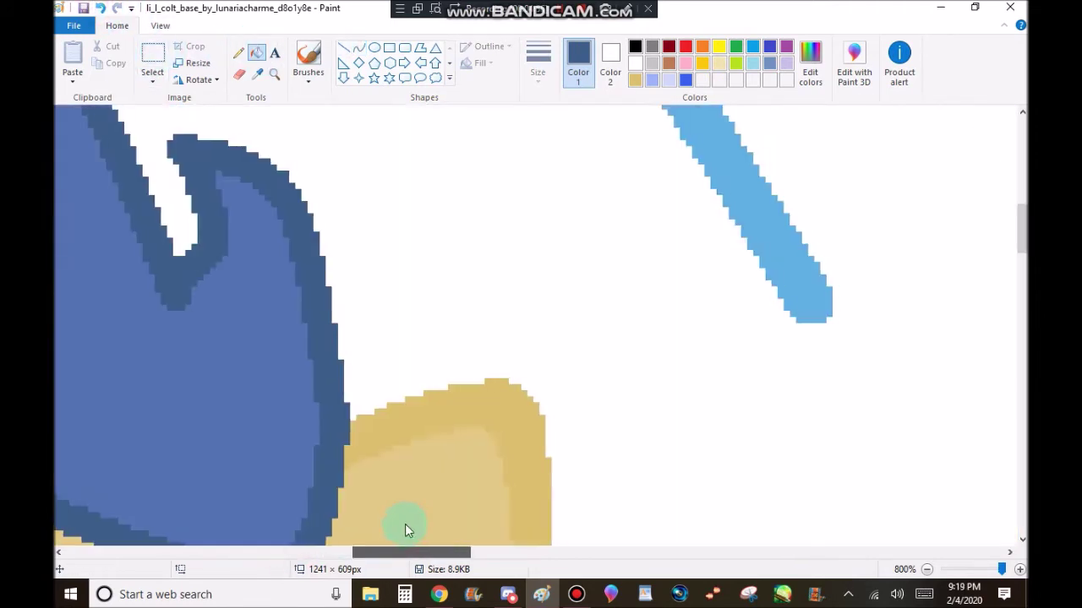
pyautogui.hscroll(-4, 338, 296)
pyautogui.click(343, 48)
pyautogui.click(257, 73)
pyautogui.click(345, 282)
pyautogui.click(537, 63)
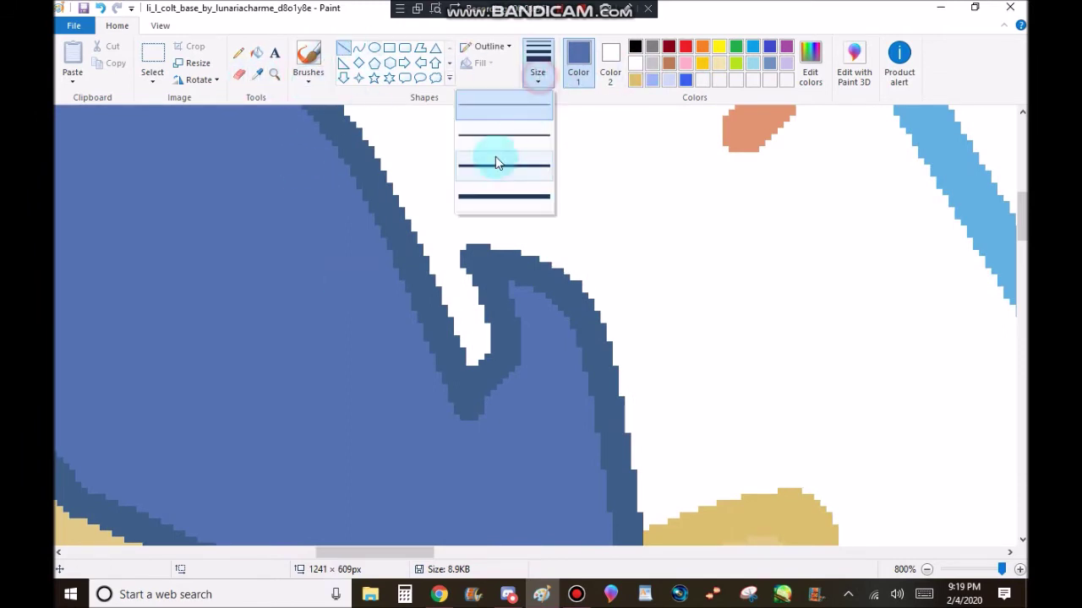
pyautogui.click(495, 161)
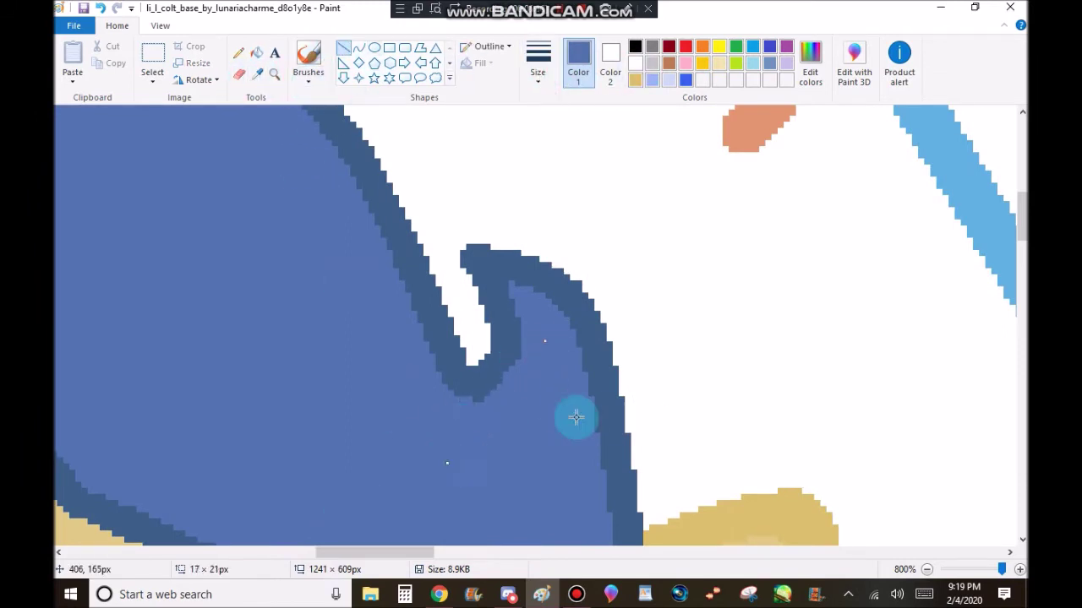
# Step: Reshape the outline below the rear notch into a sharp point with thin dark blue lines and fill it
pyautogui.click(257, 74)
pyautogui.click(343, 48)
pyautogui.click(538, 63)
pyautogui.click(519, 109)
pyautogui.moveTo(466, 431); pyautogui.dragTo(481, 409)
pyautogui.click(256, 53)
pyautogui.click(482, 374)
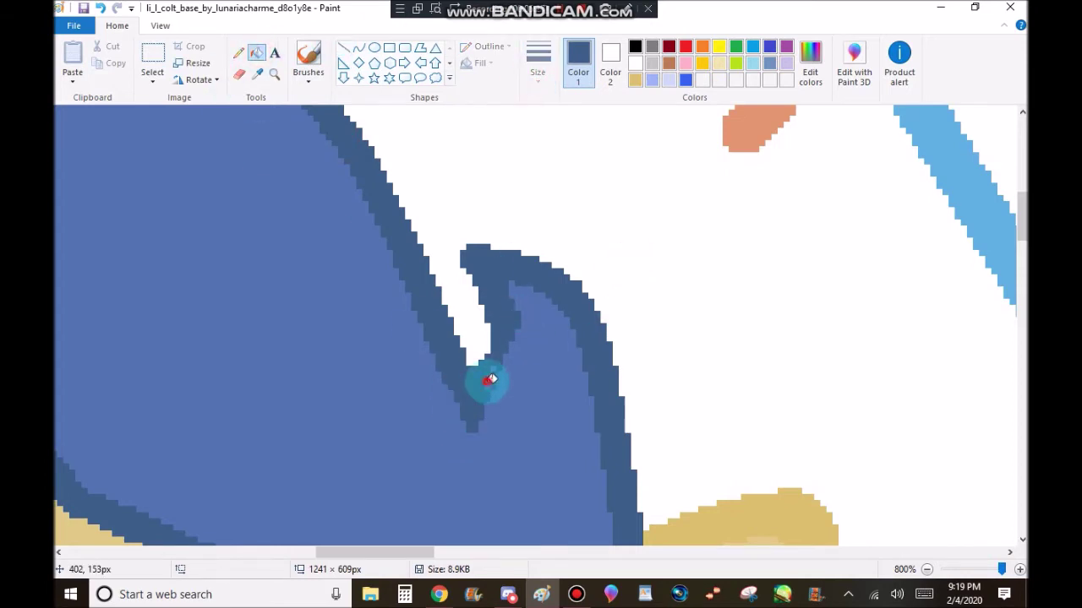
# Step: Extend the rear tuft's tip into a sharper point with thin dark blue lines and fill it
pyautogui.scroll(3, 380, 254)
pyautogui.click(344, 48)
pyautogui.moveTo(485, 405); pyautogui.dragTo(432, 326)
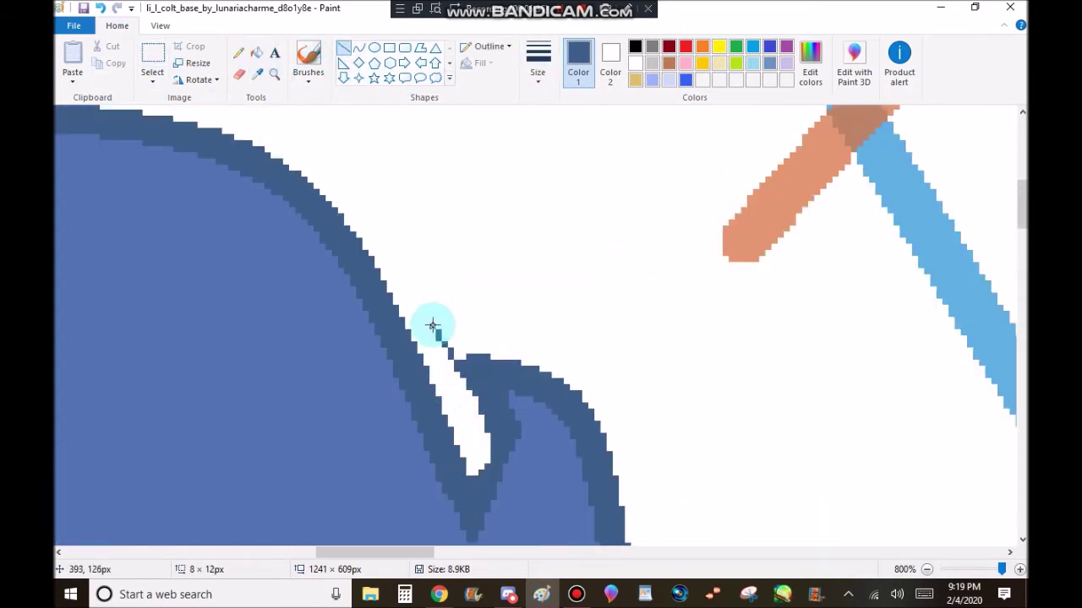
pyautogui.click(256, 53)
pyautogui.click(459, 345)
pyautogui.scroll(-10, 749, 536)
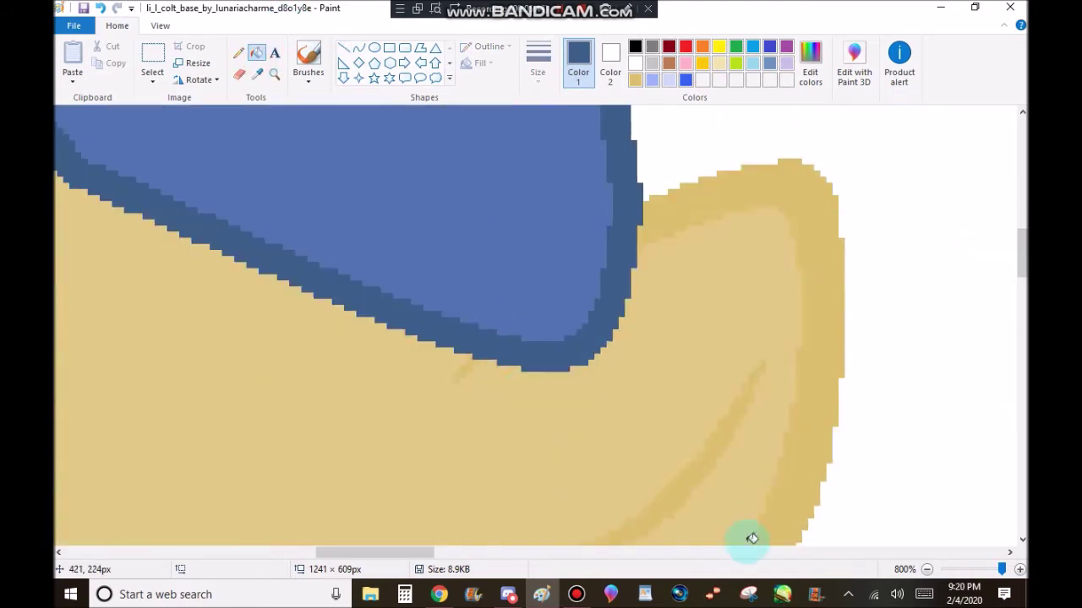
# Step: Outline a small sharp point at the mane's lower rear corner beside the ear with thin dark blue lines and fill it
pyautogui.click(359, 48)
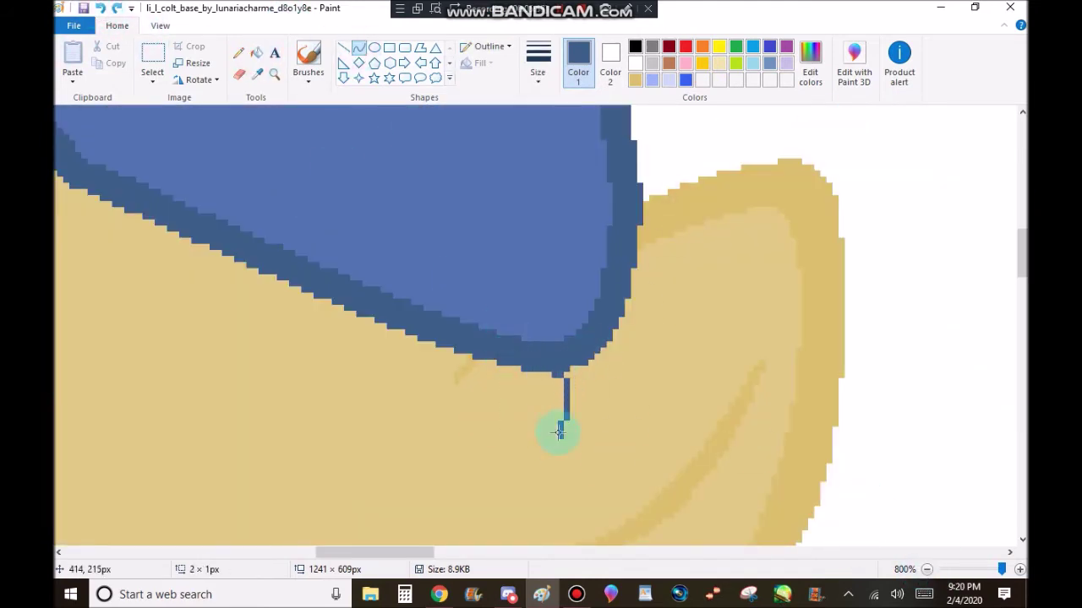
pyautogui.moveTo(635, 218); pyautogui.dragTo(622, 365)
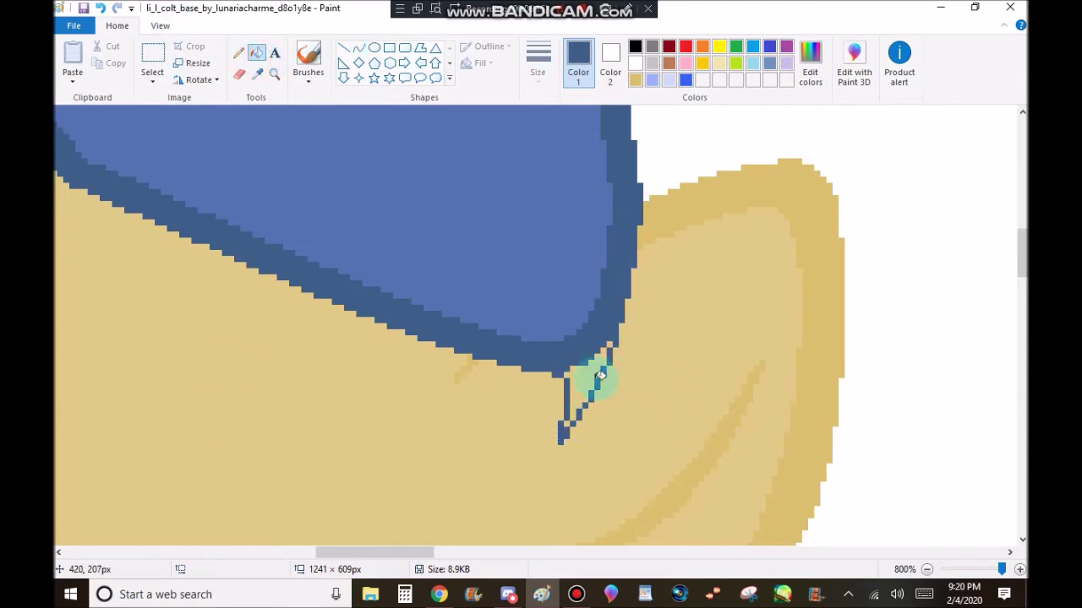
pyautogui.scroll(-5, 571, 422)
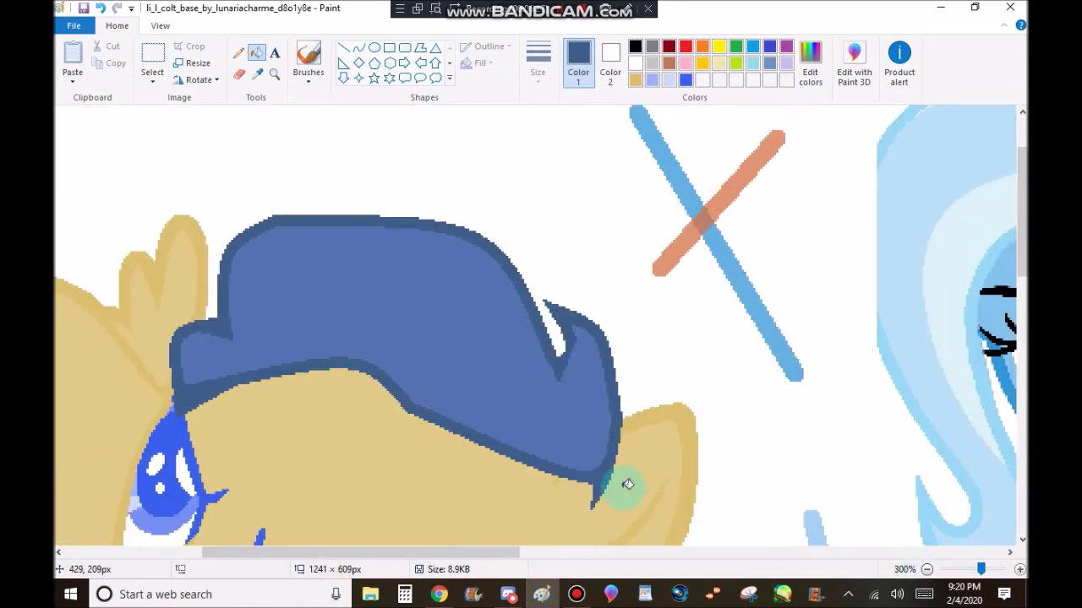
# Step: Copy the mane with a free-form selection and place the duplicate in the empty area below the light blue pony
pyautogui.click(152, 74)
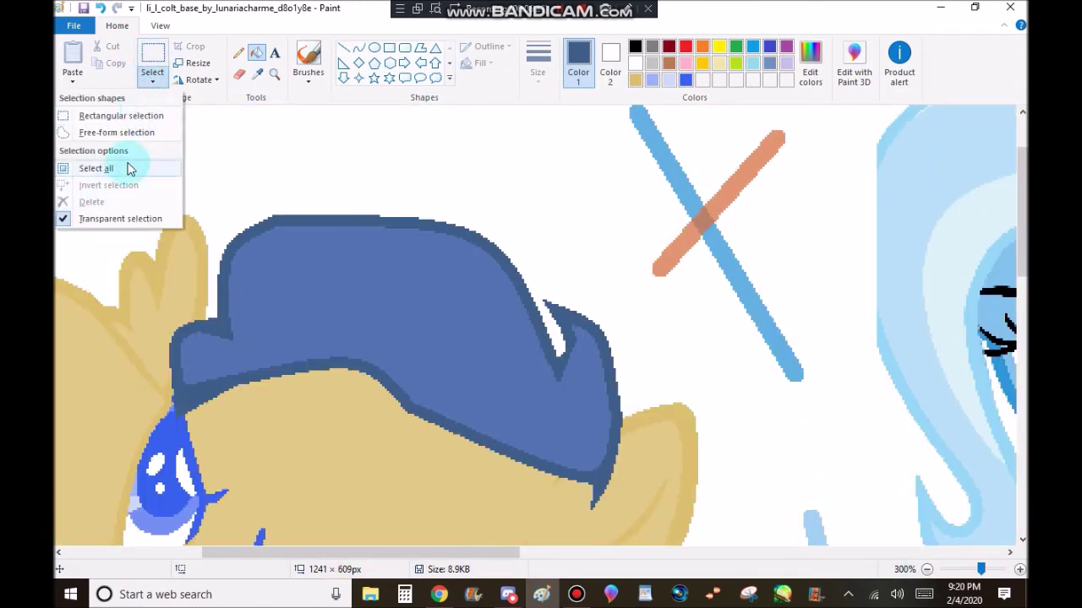
pyautogui.click(127, 127)
pyautogui.moveTo(263, 199); pyautogui.dragTo(189, 237)
pyautogui.moveTo(620, 297)
pyautogui.mouseDown()
pyautogui.moveTo(526, 213)
pyautogui.moveTo(251, 198)
pyautogui.mouseUp()
pyautogui.click(208, 128)
pyautogui.moveTo(341, 552); pyautogui.dragTo(778, 519)
pyautogui.scroll(-5, 778, 519)
pyautogui.click(927, 569)
pyautogui.click(927, 569)
pyautogui.click(927, 568)
pyautogui.click(80, 61)
pyautogui.moveTo(120, 139); pyautogui.dragTo(311, 306)
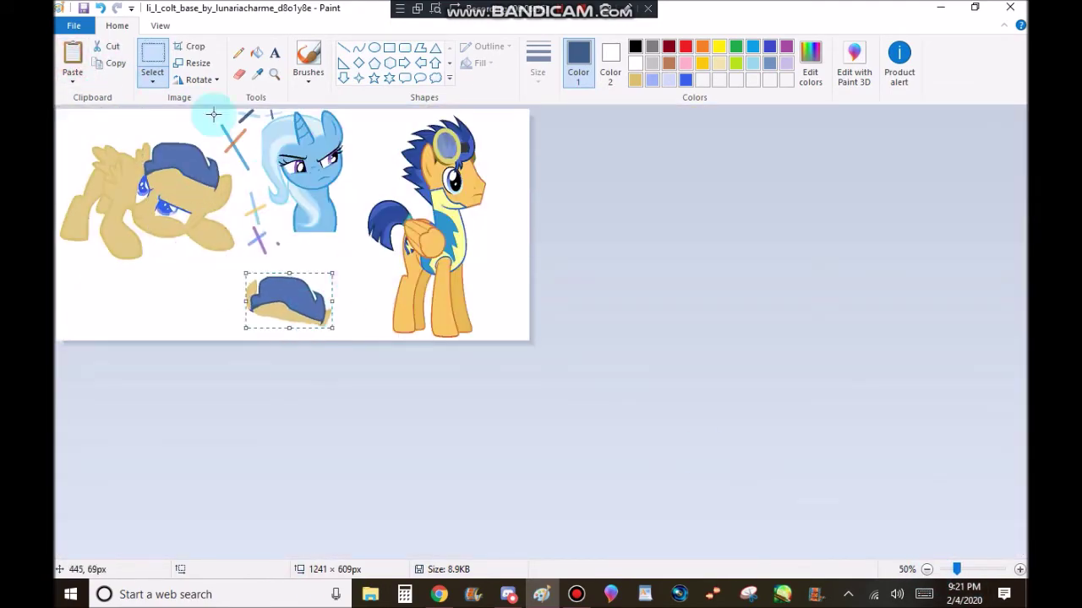
# Step: Strip the mane copy down to its dark blue outline by filling its interior and the surrounding tan and blue scraps with white
pyautogui.click(274, 74)
pyautogui.click(348, 324)
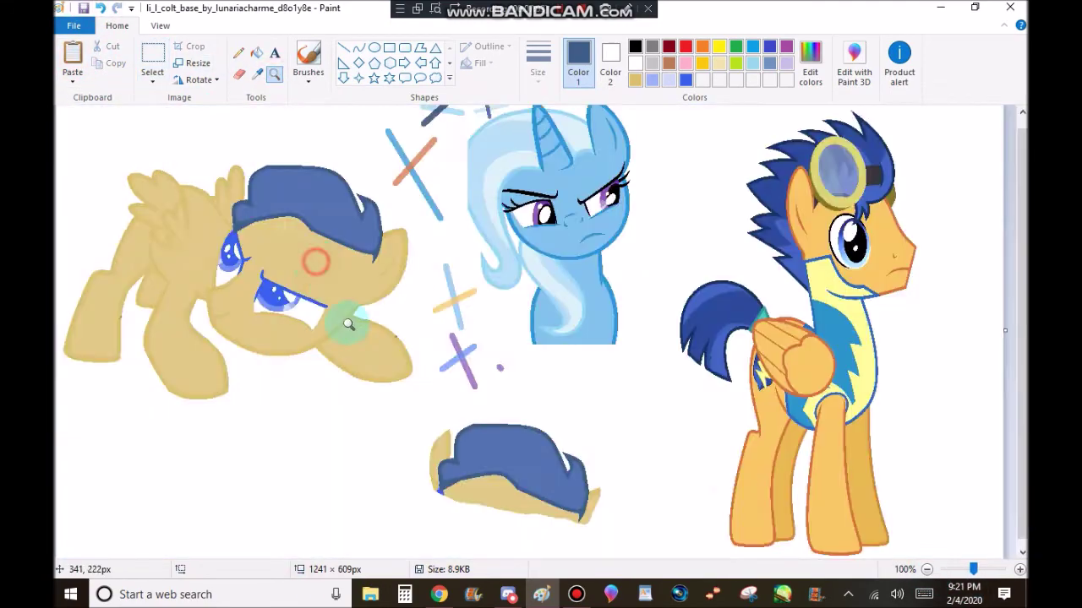
pyautogui.click(524, 481)
pyautogui.click(635, 62)
pyautogui.click(256, 53)
pyautogui.click(357, 185)
pyautogui.click(222, 311)
pyautogui.click(241, 236)
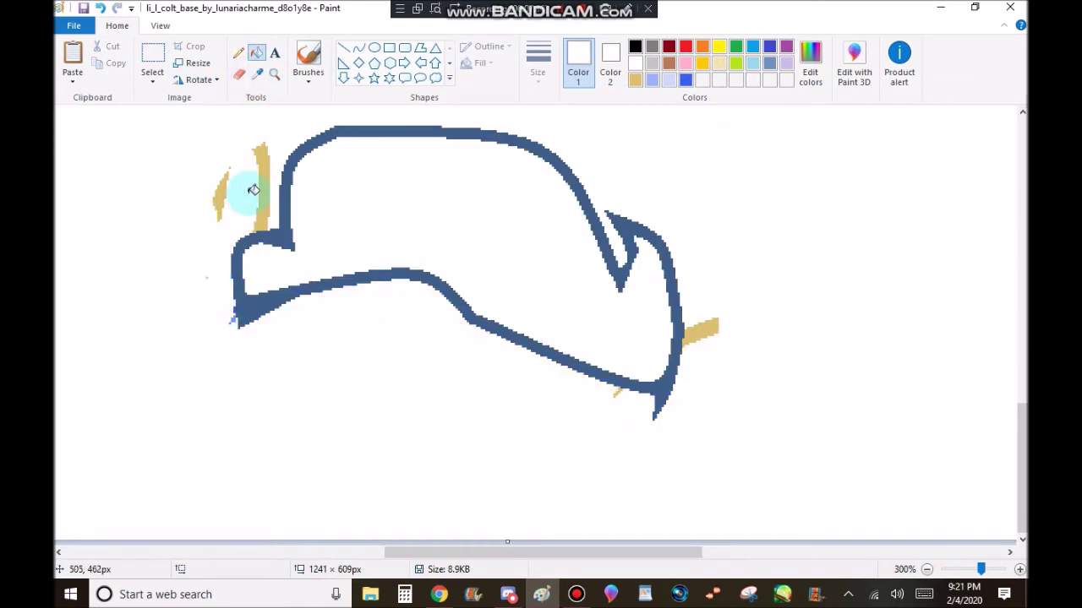
pyautogui.click(710, 326)
pyautogui.moveTo(980, 569); pyautogui.dragTo(1002, 569)
pyautogui.scroll(-3, 459, 336)
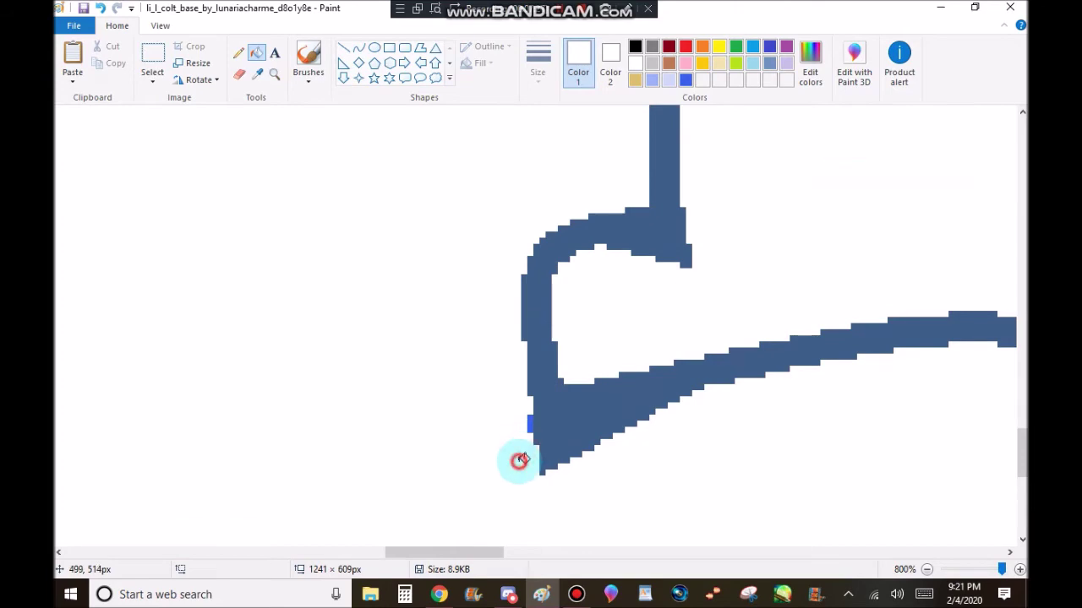
# Step: Draw a thick semi-transparent stroke in the light blue pony's palest mane colour beside the existing colour-blend crosses
pyautogui.hscroll(-5, 530, 417)
pyautogui.click(181, 212)
pyautogui.scroll(5, 278, 519)
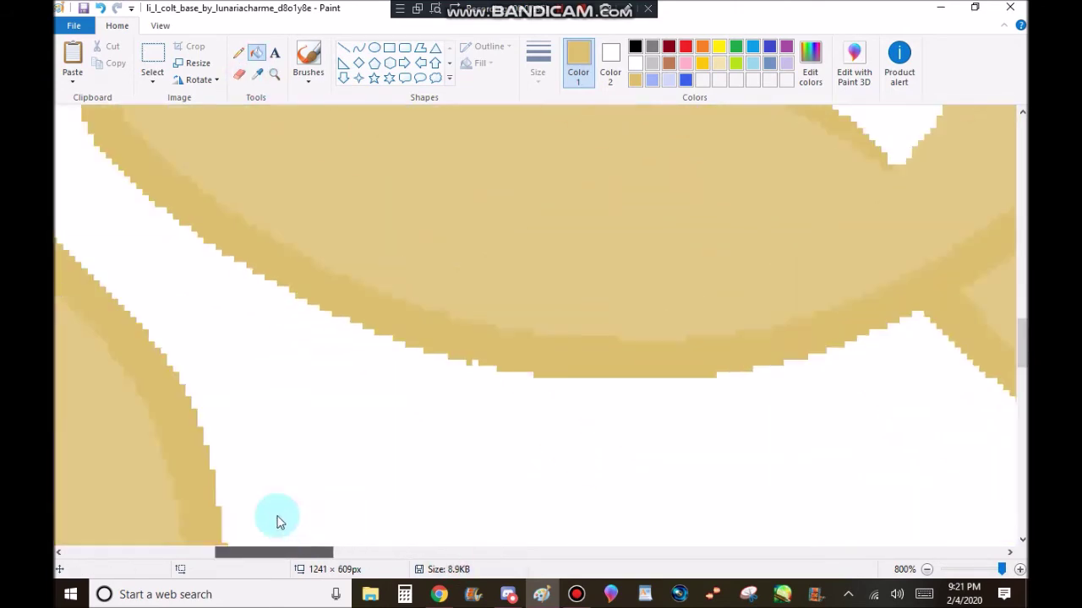
pyautogui.hscroll(10, 459, 471)
pyautogui.click(257, 73)
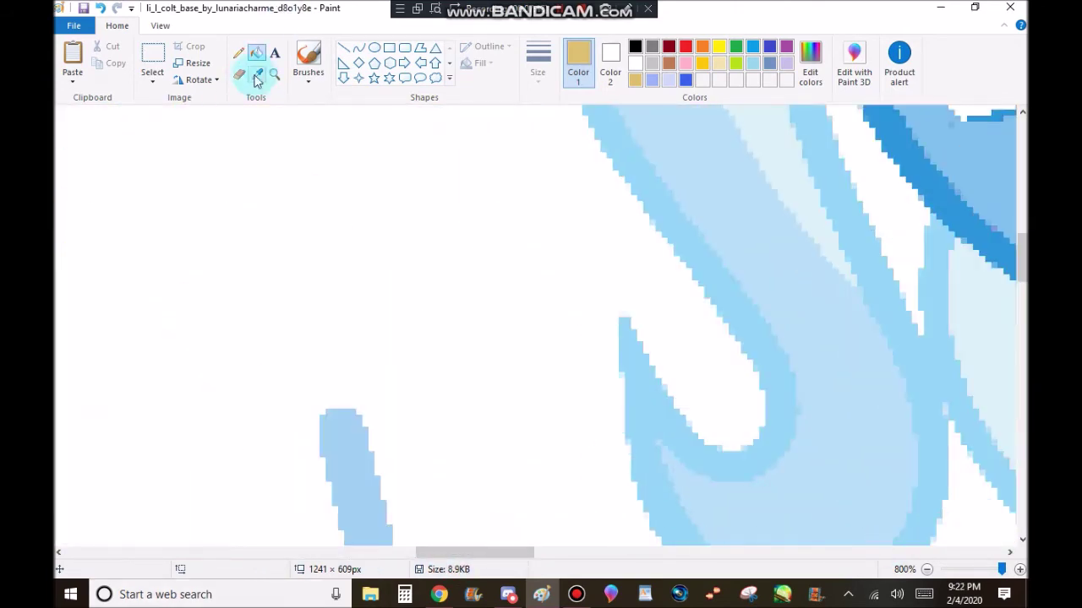
pyautogui.click(591, 253)
pyautogui.click(343, 47)
pyautogui.click(538, 63)
pyautogui.click(489, 46)
pyautogui.click(483, 116)
pyautogui.moveTo(318, 176); pyautogui.dragTo(337, 354)
# Step: Cross the pale stroke with a semi-transparent stroke in the medium blue sampled from the orange pony's mane
pyautogui.click(537, 63)
pyautogui.click(506, 168)
pyautogui.hscroll(5, 473, 338)
pyautogui.hscroll(-3, 473, 338)
pyautogui.click(257, 73)
pyautogui.click(519, 459)
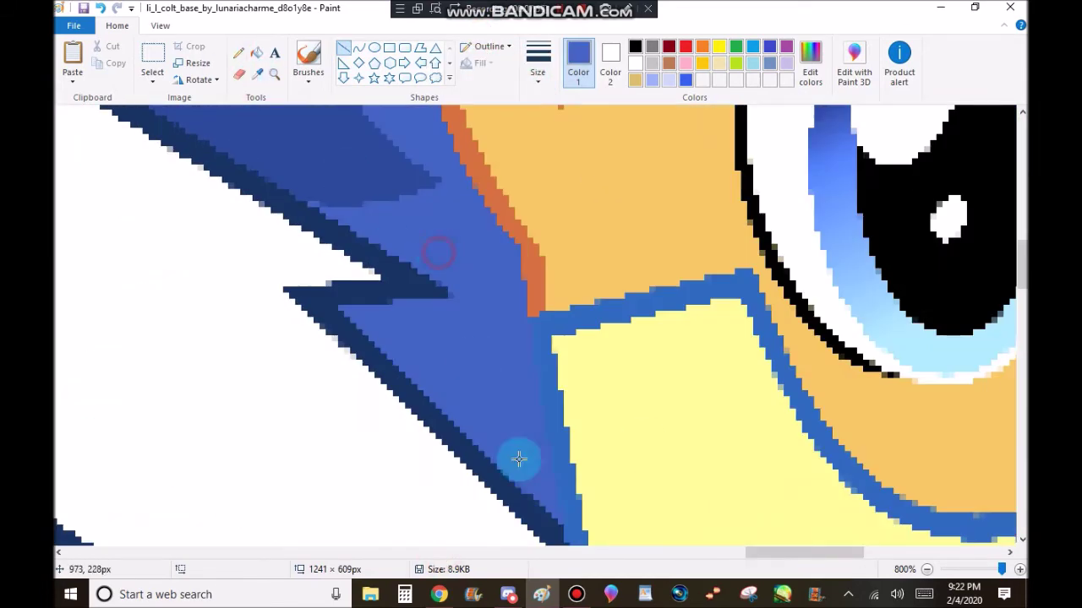
pyautogui.scroll(5, 477, 463)
pyautogui.scroll(5, 477, 470)
pyautogui.hscroll(-3, 477, 470)
pyautogui.scroll(-3, 523, 408)
pyautogui.moveTo(453, 347); pyautogui.dragTo(568, 258)
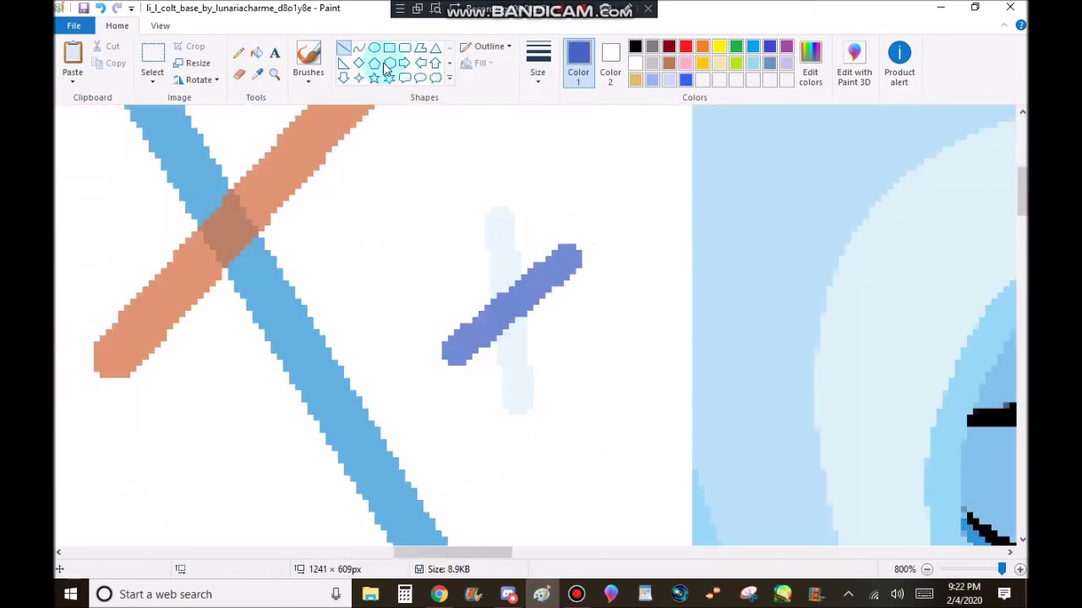
# Step: Outline a curved streak down the front half of the colt's mane with two thin lighter periwinkle-blue curves
pyautogui.hscroll(-10, 748, 374)
pyautogui.scroll(-3, 357, 507)
pyautogui.scroll(2, 357, 338)
pyautogui.click(359, 48)
pyautogui.moveTo(352, 110); pyautogui.dragTo(265, 265)
pyautogui.click(489, 45)
pyautogui.click(537, 64)
pyautogui.click(507, 113)
pyautogui.click(443, 131)
pyautogui.moveTo(441, 132); pyautogui.dragTo(347, 489)
pyautogui.moveTo(405, 290); pyautogui.dragTo(228, 164)
pyautogui.click(489, 46)
pyautogui.click(507, 82)
pyautogui.click(97, 10)
pyautogui.moveTo(374, 263)
pyautogui.mouseDown()
pyautogui.moveTo(321, 487)
pyautogui.moveTo(311, 332)
pyautogui.mouseUp()
pyautogui.click(599, 298)
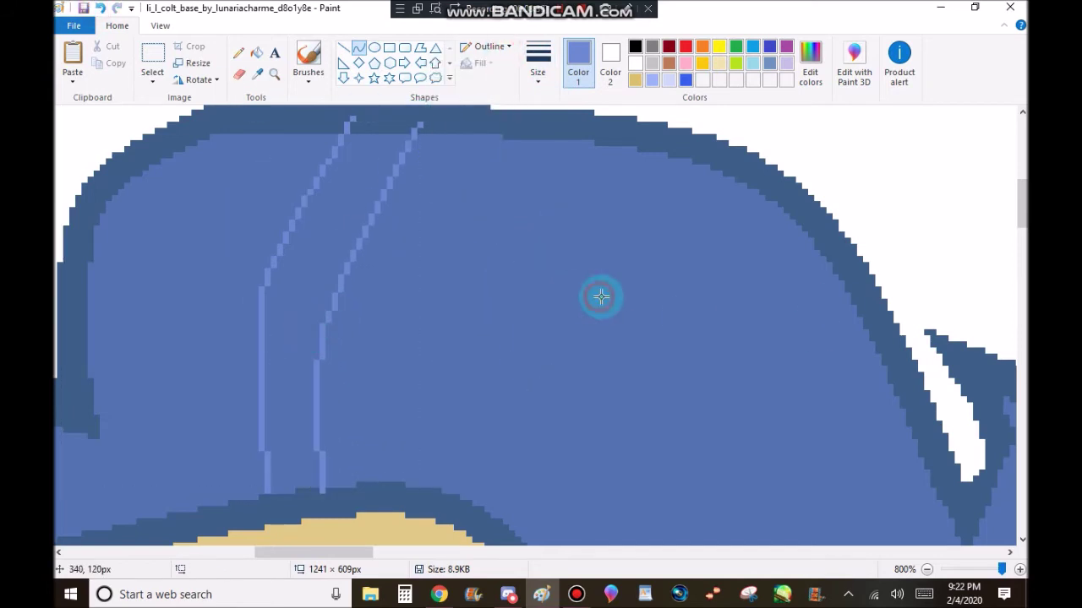
# Step: Outline a second streak with two thin periwinkle curves from the mane's rear notch down to its lower edge
pyautogui.scroll(-3, 599, 298)
pyautogui.moveTo(856, 205); pyautogui.dragTo(531, 459)
pyautogui.moveTo(556, 327); pyautogui.dragTo(483, 263)
pyautogui.moveTo(879, 245); pyautogui.dragTo(639, 524)
pyautogui.click(694, 362)
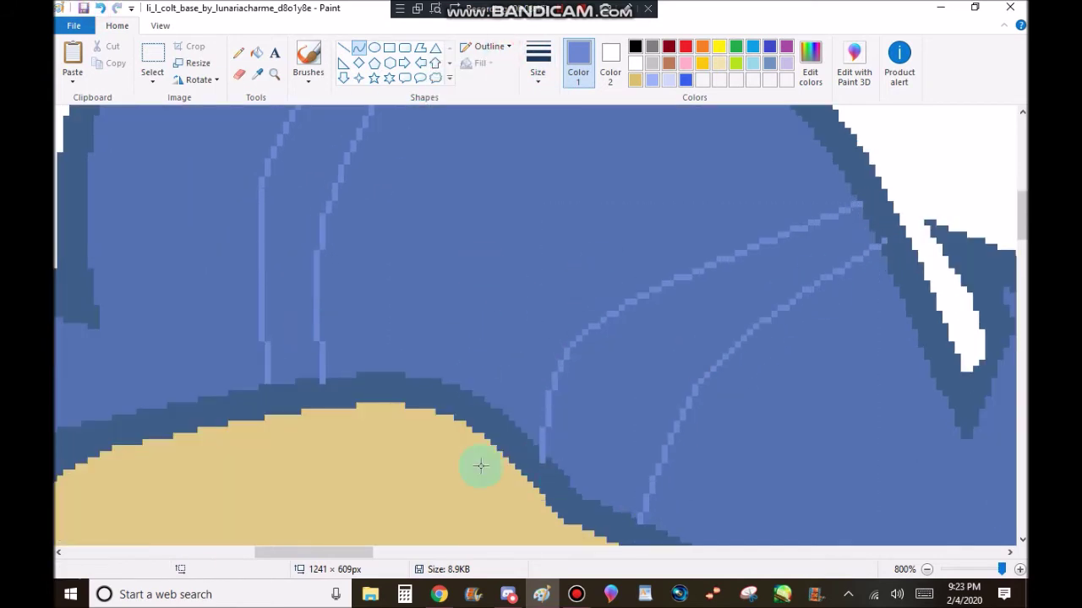
# Step: Fill the curved streaks in the colt's mane with the lighter periwinkle blue
pyautogui.hscroll(-5, 371, 502)
pyautogui.moveTo(254, 539); pyautogui.dragTo(528, 519)
pyautogui.hscroll(5, 411, 510)
pyautogui.hscroll(-3, 514, 449)
pyautogui.click(257, 53)
pyautogui.click(549, 257)
pyautogui.hscroll(-10, 549, 257)
pyautogui.scroll(3, 321, 507)
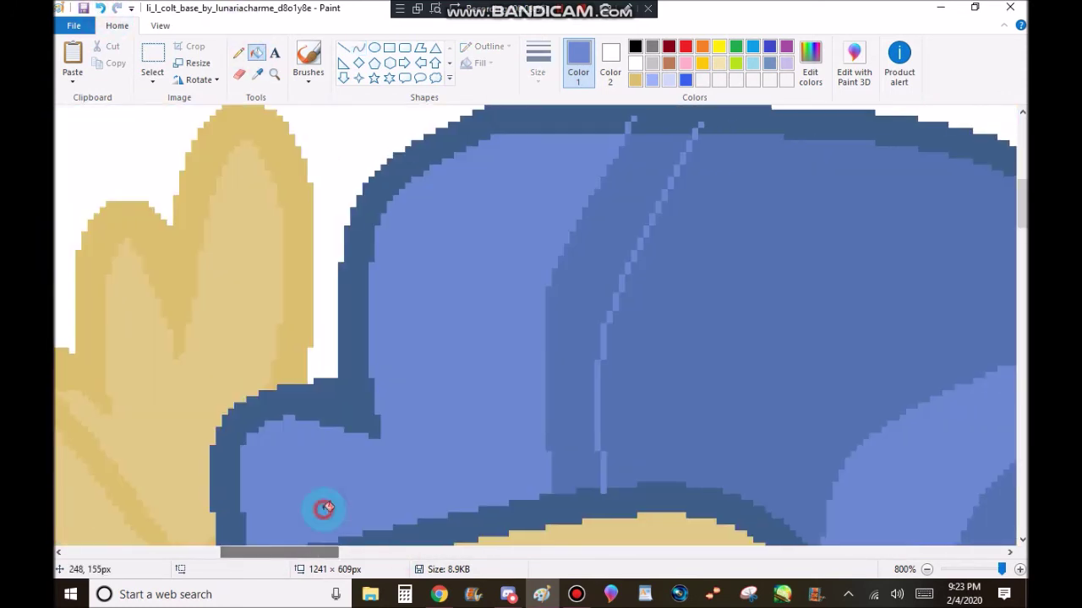
pyautogui.click(575, 284)
# Step: Outline a jagged highlight above the mane's front lock with thin periwinkle lines and fill it together with the lock
pyautogui.scroll(-2, 574, 284)
pyautogui.click(343, 47)
pyautogui.moveTo(369, 191); pyautogui.dragTo(443, 217)
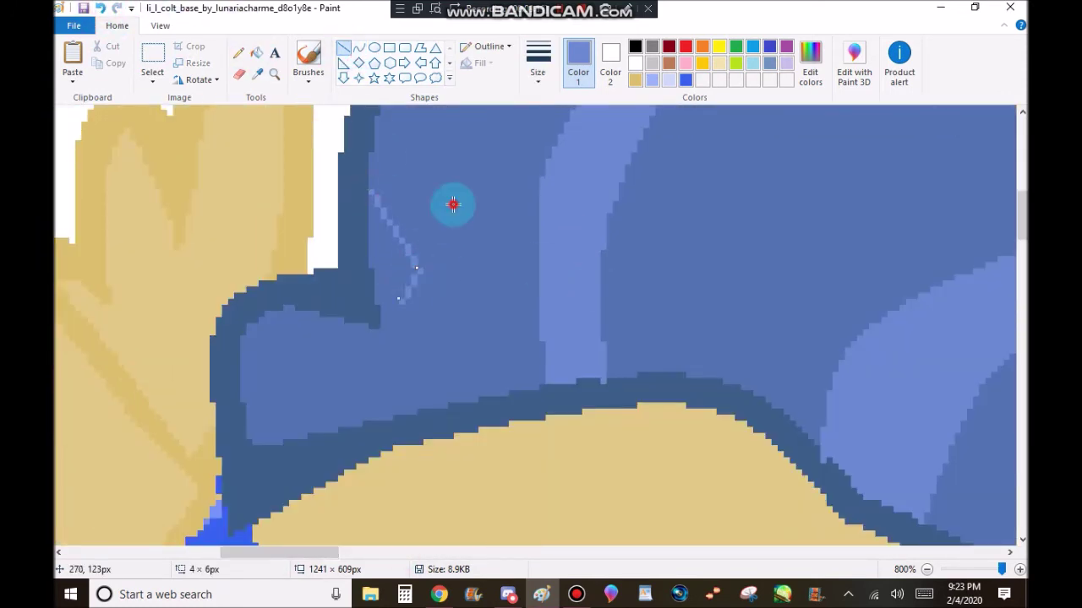
# Step: Try to move the separate mane outline onto the colt's coloured mane
pyautogui.scroll(-7, 354, 364)
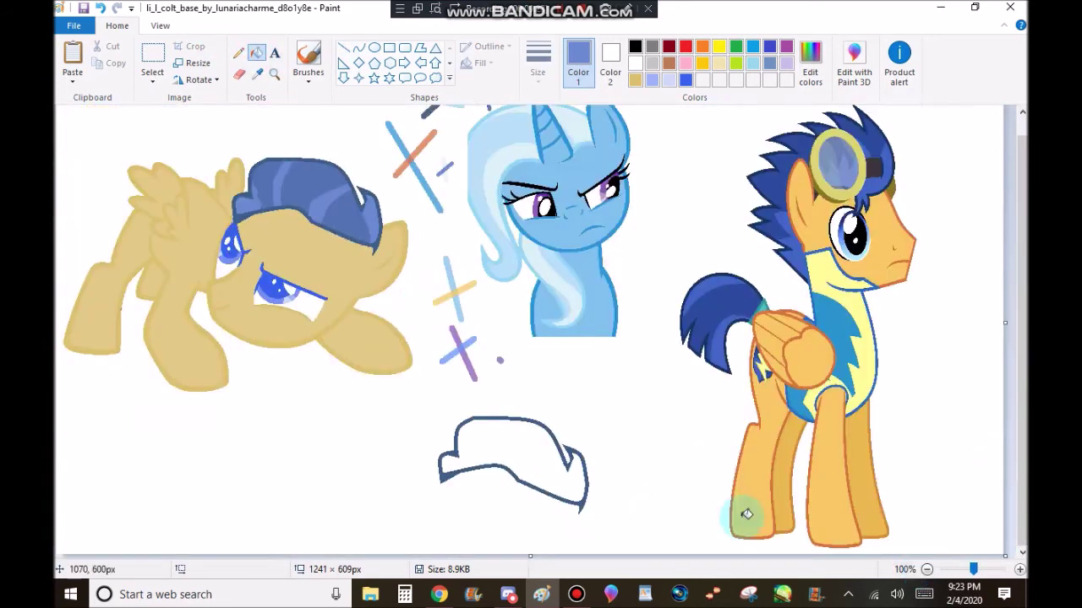
pyautogui.click(156, 70)
pyautogui.moveTo(390, 525); pyautogui.dragTo(634, 395)
pyautogui.moveTo(518, 451); pyautogui.dragTo(311, 191)
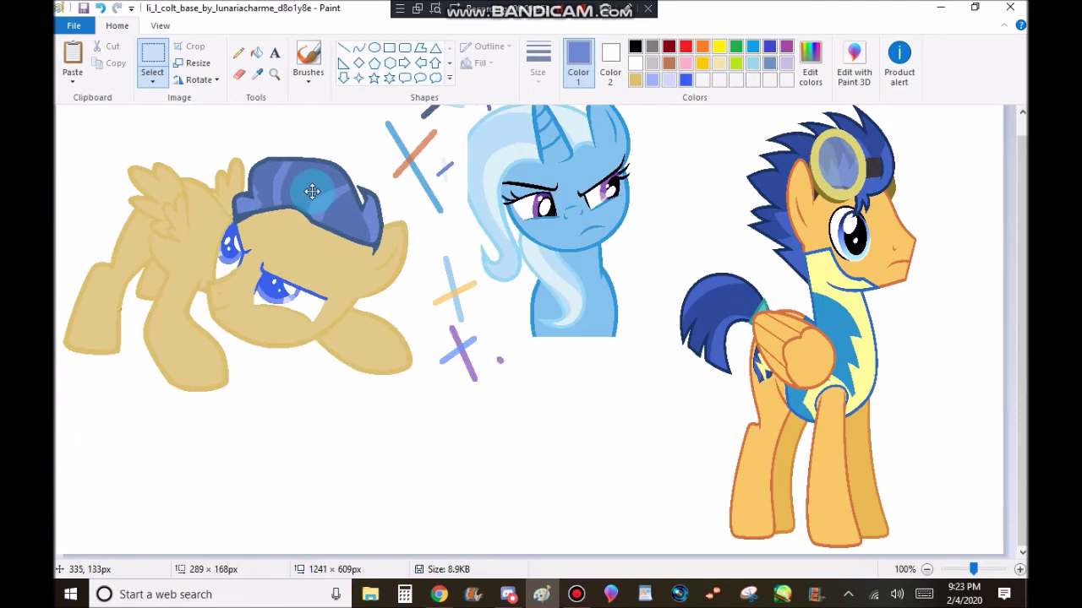
pyautogui.click(1021, 570)
# Step: Copy the separate mane outline and paste it aligned over the colt's mane to cover the streak ends
pyautogui.scroll(-6, 516, 507)
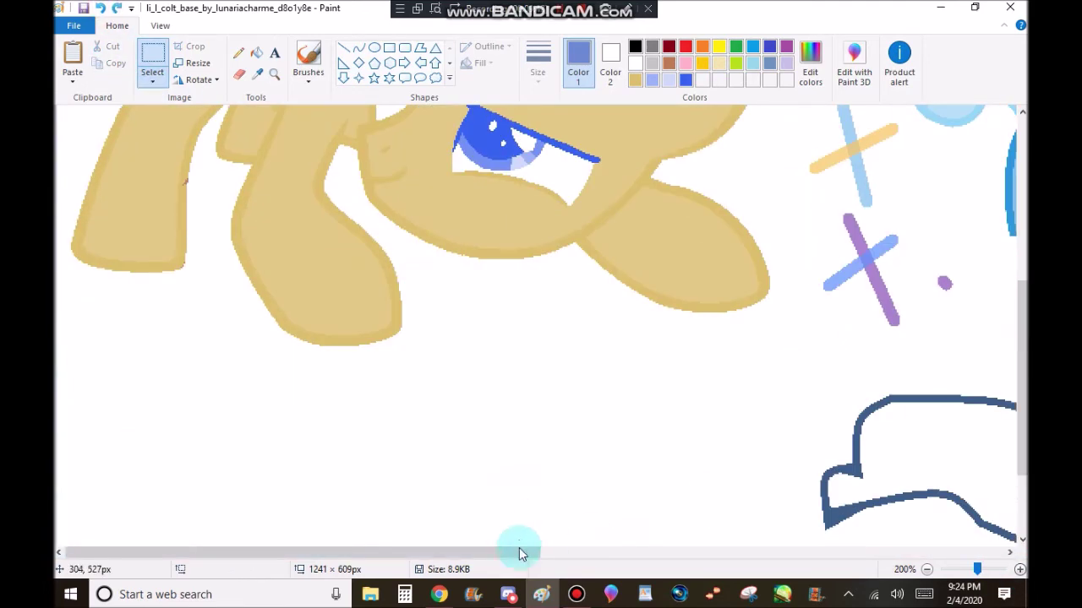
pyautogui.moveTo(491, 243); pyautogui.dragTo(869, 478)
pyautogui.click(290, 278)
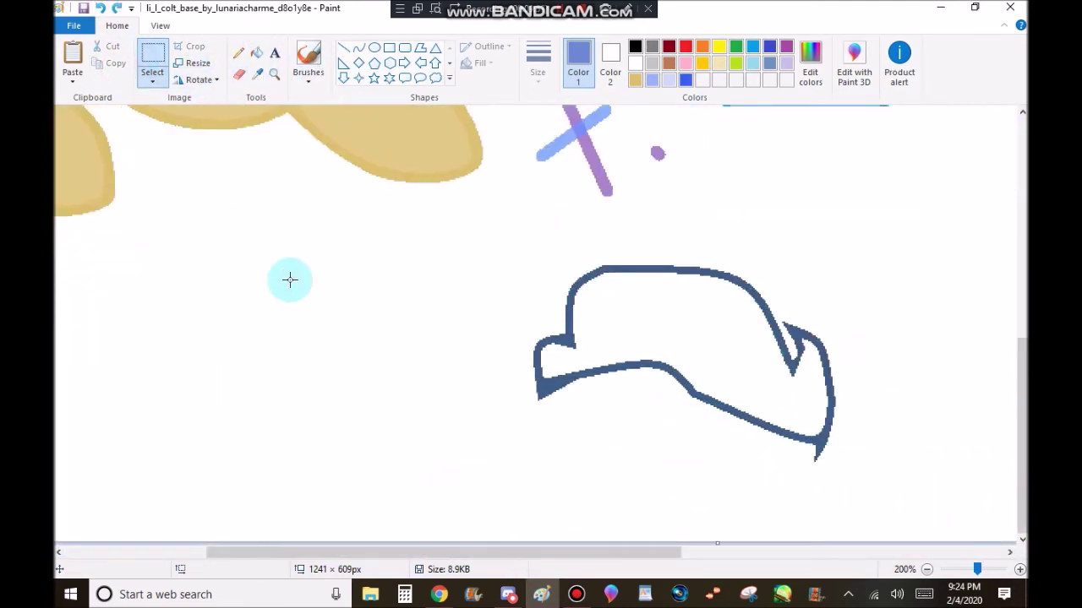
pyautogui.scroll(5, 447, 423)
pyautogui.hscroll(-3, 471, 550)
pyautogui.moveTo(977, 569); pyautogui.dragTo(984, 569)
pyautogui.click(575, 594)
pyautogui.click(576, 594)
pyautogui.scroll(2, 373, 530)
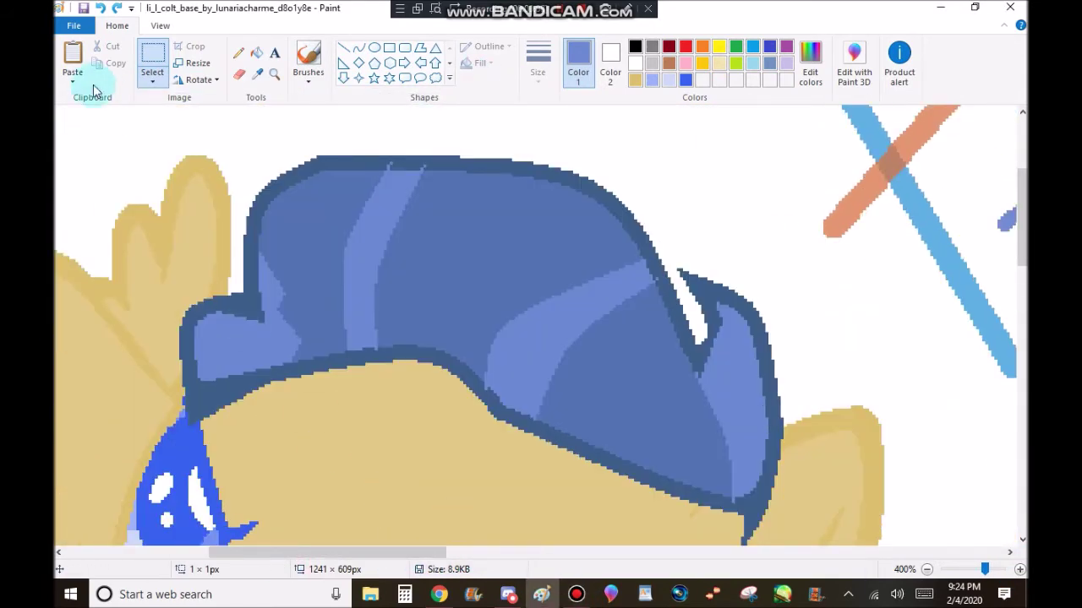
pyautogui.hotkey('ctrl', 'v')
pyautogui.moveTo(261, 198); pyautogui.dragTo(302, 302)
pyautogui.moveTo(476, 209); pyautogui.dragTo(476, 124)
pyautogui.click(893, 237)
# Step: Erase the leftover mane outline below the ponies by filling it with white
pyautogui.click(927, 569)
pyautogui.click(256, 52)
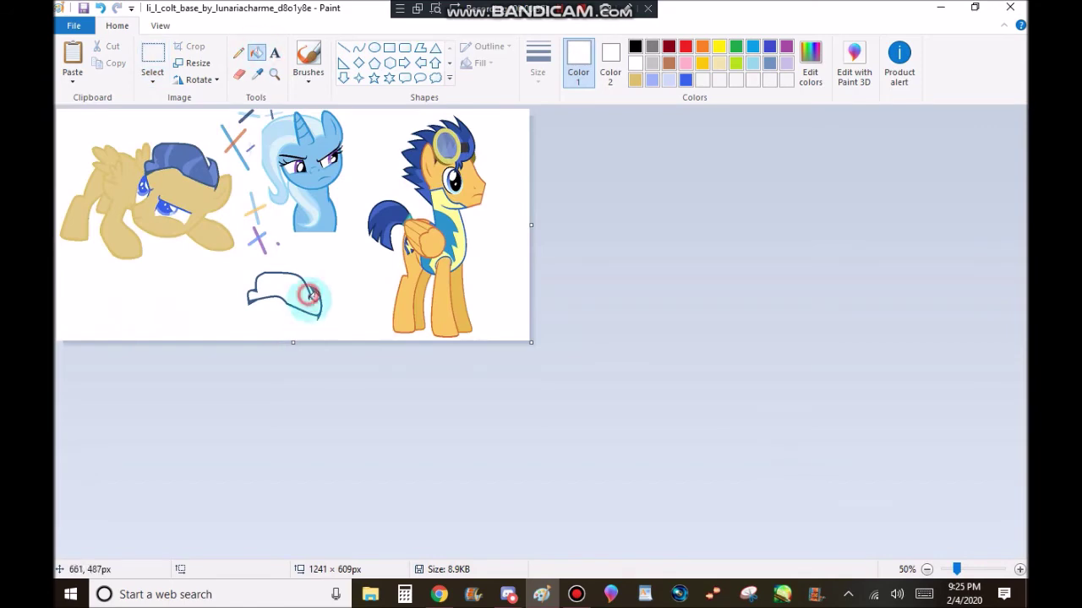
# Step: Draw the tail's upper edge as a thick dark blue curve arching from the colt's rump out to a low tip
pyautogui.click(274, 74)
pyautogui.click(323, 219)
pyautogui.click(273, 244)
pyautogui.click(358, 48)
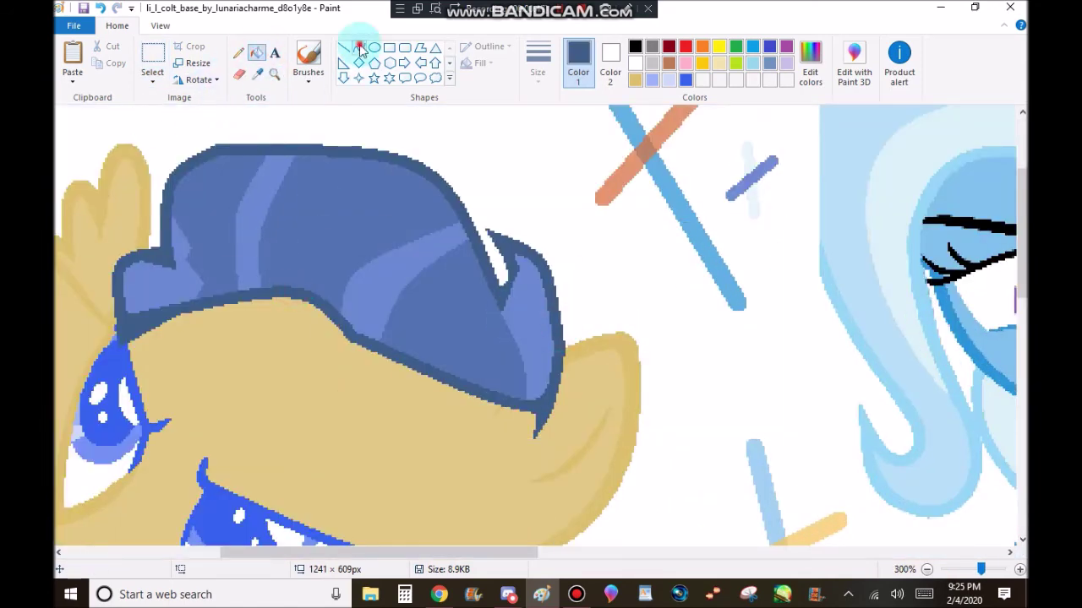
pyautogui.moveTo(495, 553); pyautogui.dragTo(328, 553)
pyautogui.moveTo(278, 319); pyautogui.dragTo(80, 387)
pyautogui.moveTo(113, 251); pyautogui.dragTo(199, 283)
pyautogui.moveTo(321, 213); pyautogui.dragTo(185, 273)
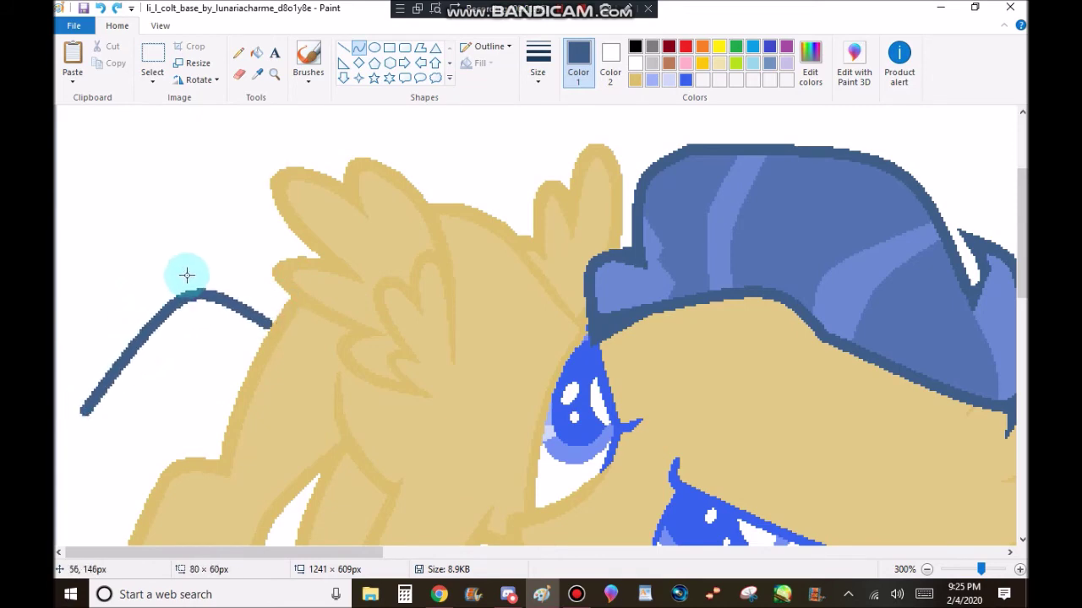
# Step: Continue the tail outline in thick dark blue with a notch below the upper tip and a curve down to a lower tip
pyautogui.scroll(-3, 93, 309)
pyautogui.moveTo(93, 308); pyautogui.dragTo(174, 266)
pyautogui.scroll(-3, 140, 193)
pyautogui.moveTo(140, 193)
pyautogui.mouseDown()
pyautogui.moveTo(144, 290)
pyautogui.moveTo(137, 213)
pyautogui.moveTo(74, 272)
pyautogui.mouseUp()
# Step: Draw the tail's lower edge as a thick semi-transparent blue curve from the lower tip across the hind leg to the rump
pyautogui.scroll(3, 68, 148)
pyautogui.moveTo(79, 398)
pyautogui.mouseDown()
pyautogui.moveTo(241, 325)
pyautogui.moveTo(248, 268)
pyautogui.mouseUp()
pyautogui.moveTo(169, 355); pyautogui.dragTo(231, 405)
pyautogui.click(230, 410)
pyautogui.click(489, 46)
pyautogui.click(476, 99)
# Step: Replace the stray brown pixels on the hind leg's outline with the tan outline colour
pyautogui.click(274, 75)
pyautogui.click(261, 483)
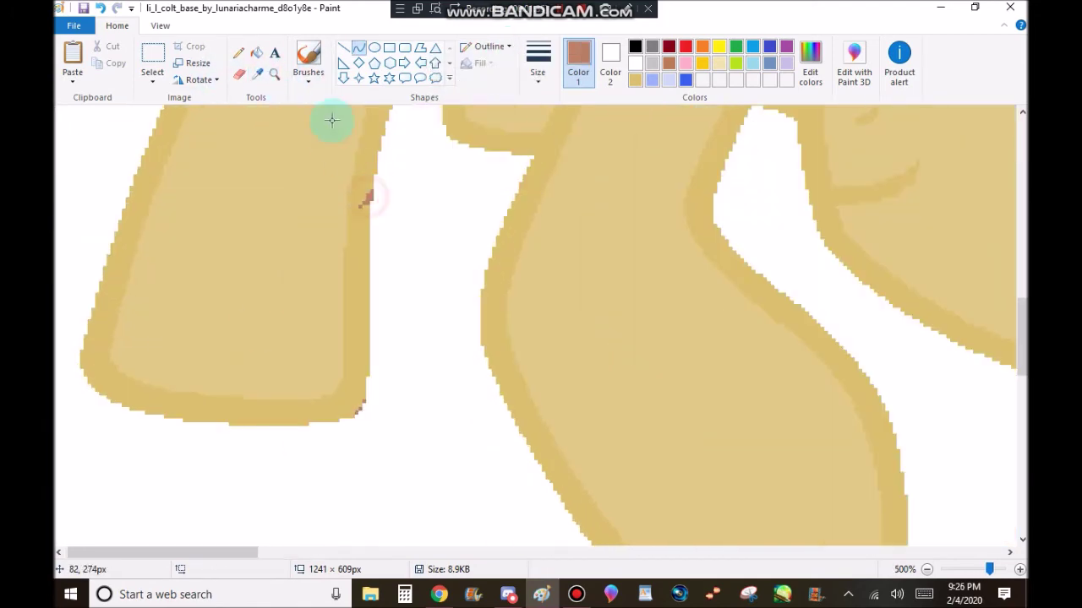
pyautogui.scroll(5, 389, 360)
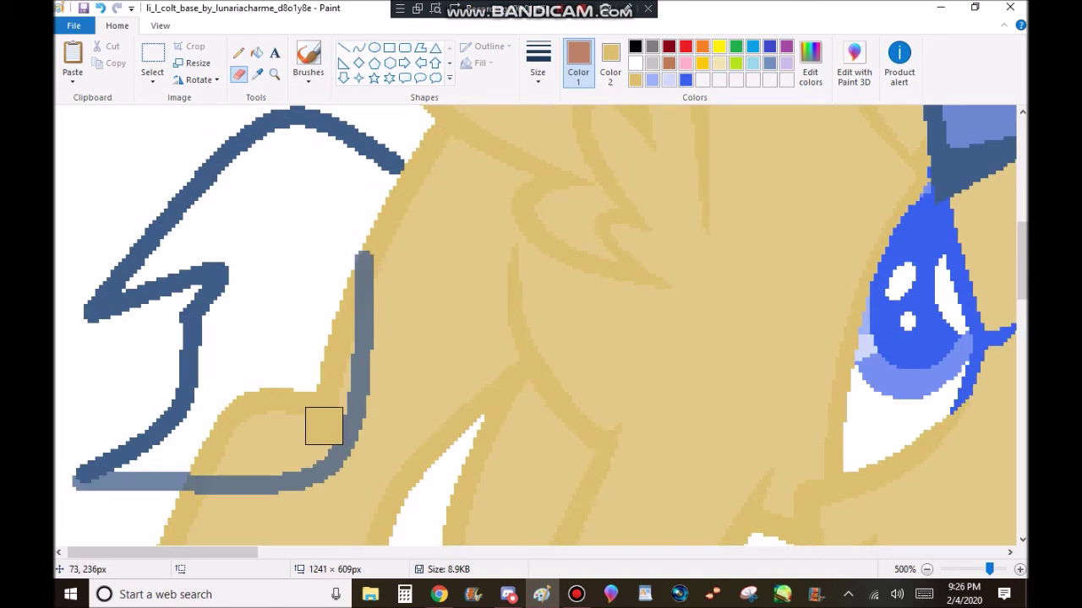
# Step: Try to recolour the tail's semi-transparent lower line in solid dark blue
pyautogui.click(205, 481)
pyautogui.scroll(-2, 169, 169)
pyautogui.moveTo(89, 374); pyautogui.dragTo(217, 239)
pyautogui.click(100, 7)
# Step: Fill the part of the tail's lower line outside the hind leg with the solid dark blue outline colour
pyautogui.click(257, 74)
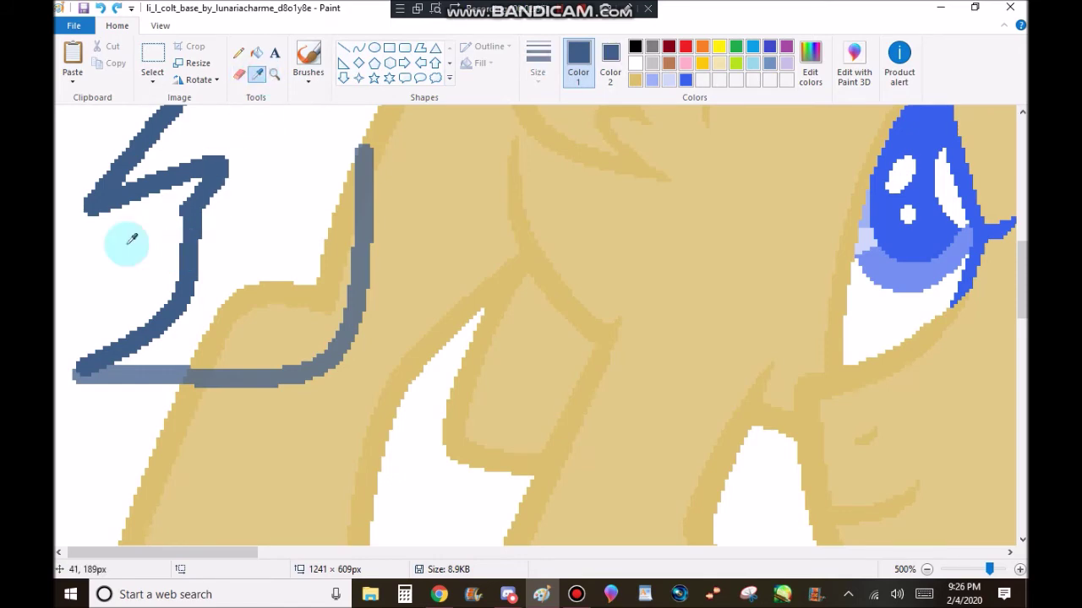
pyautogui.click(257, 52)
pyautogui.click(169, 365)
# Step: Cover the tail line where it overlaps the hind leg and rump with the matching tan outline and body colours
pyautogui.click(257, 75)
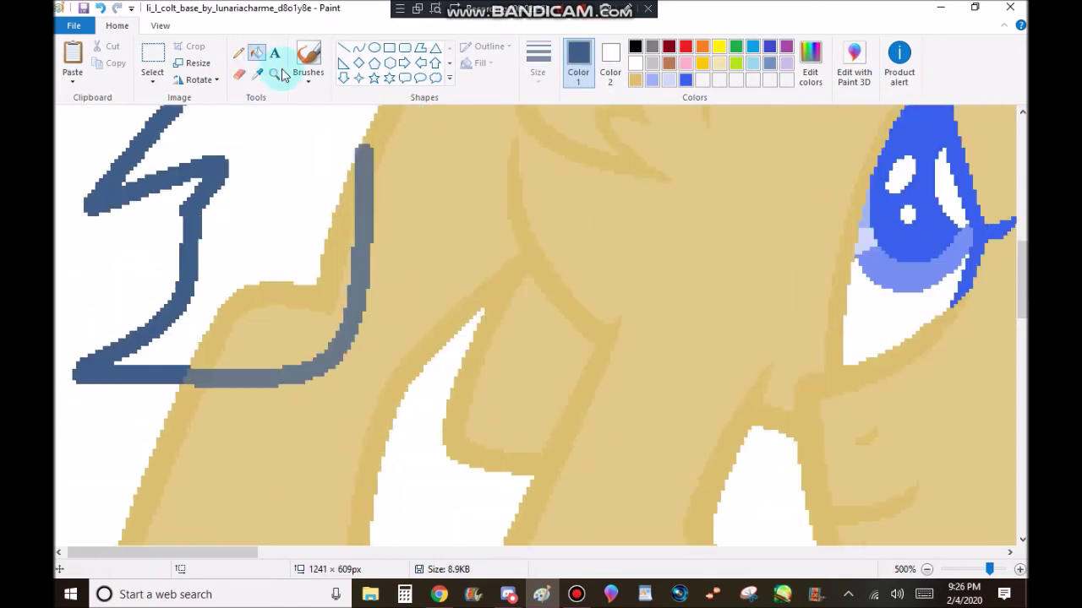
pyautogui.click(206, 357)
pyautogui.scroll(1, 369, 265)
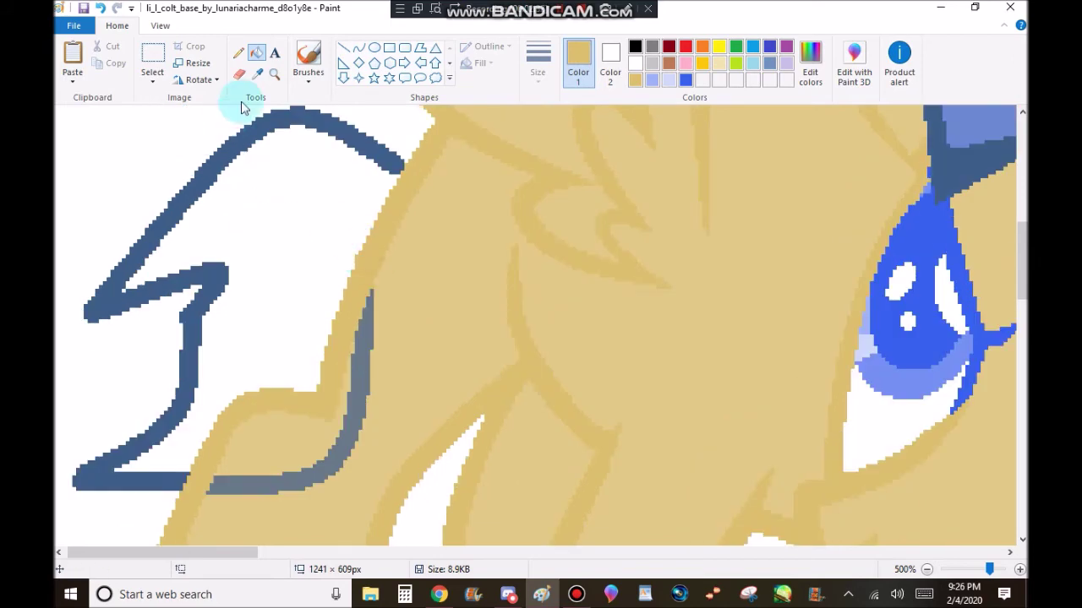
pyautogui.click(372, 350)
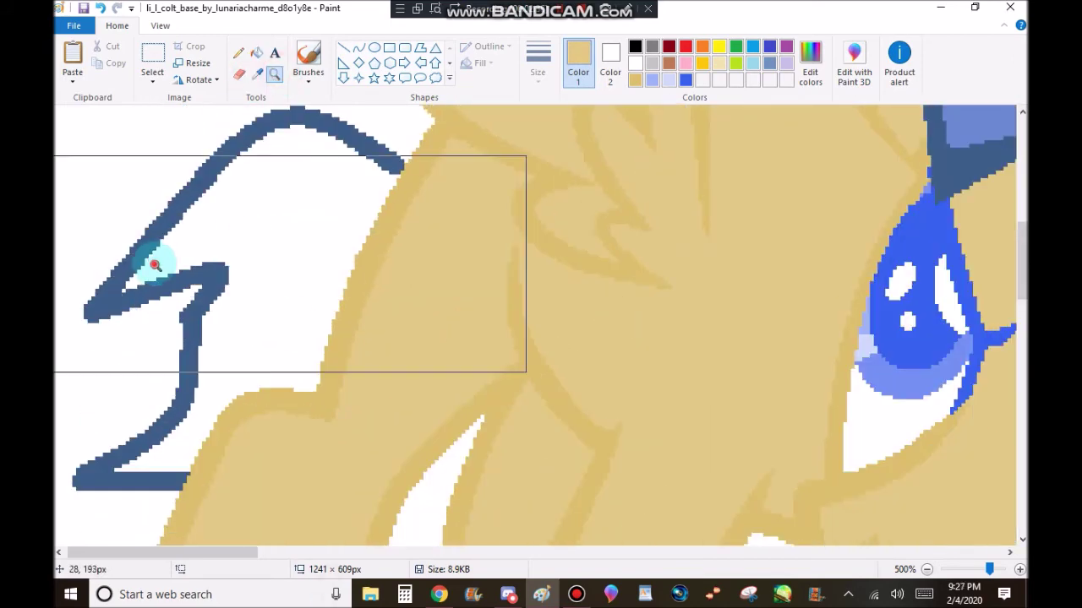
# Step: Extend the tail's upper tip into a sharper point with thin dark blue lines and fill it
pyautogui.click(156, 264)
pyautogui.click(257, 74)
pyautogui.click(366, 157)
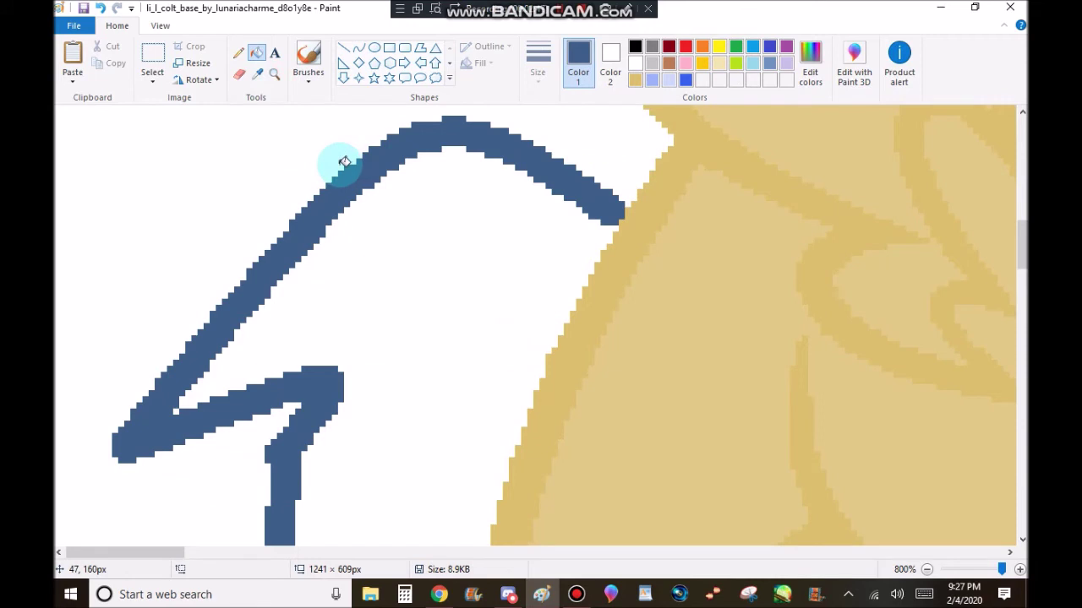
pyautogui.click(343, 48)
pyautogui.scroll(-1, 102, 295)
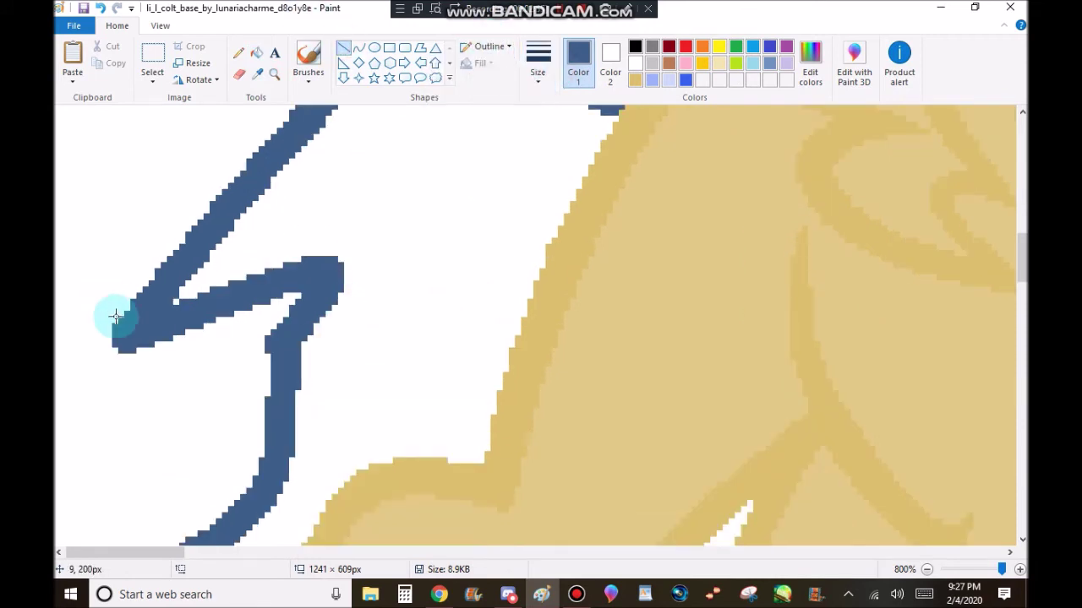
pyautogui.moveTo(77, 349)
pyautogui.mouseDown()
pyautogui.moveTo(261, 301)
pyautogui.moveTo(249, 338)
pyautogui.moveTo(175, 338)
pyautogui.mouseUp()
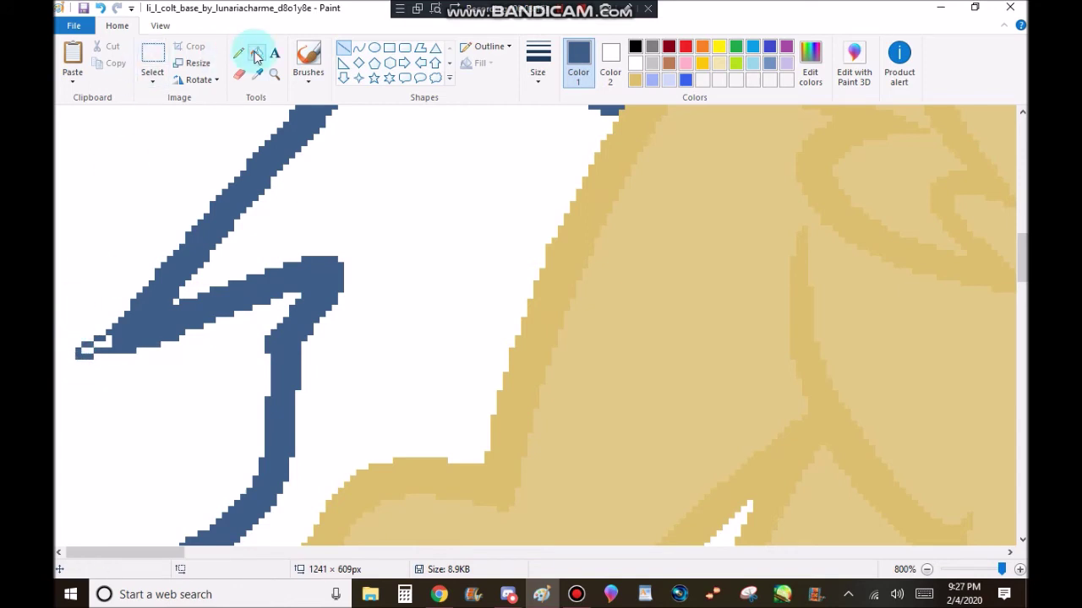
# Step: Reshape the inner corner of the tail's notch into a sharp point with thin dark blue lines and fill it
pyautogui.scroll(1, 213, 293)
pyautogui.click(354, 48)
pyautogui.moveTo(303, 375)
pyautogui.mouseDown()
pyautogui.moveTo(384, 334)
pyautogui.moveTo(303, 478)
pyautogui.mouseUp()
pyautogui.click(258, 52)
pyautogui.click(322, 427)
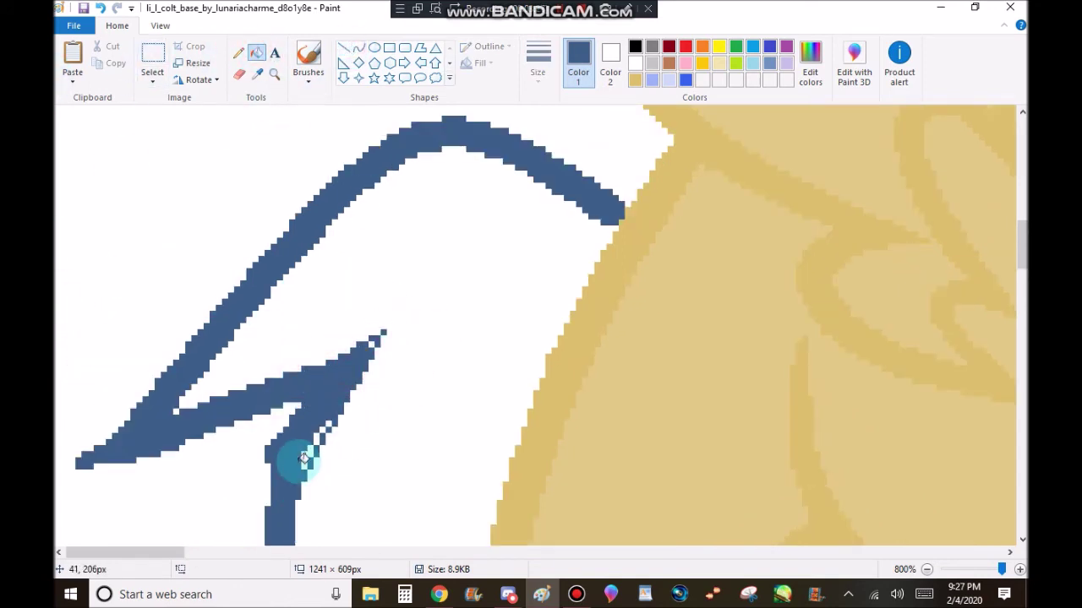
pyautogui.scroll(-3, 375, 341)
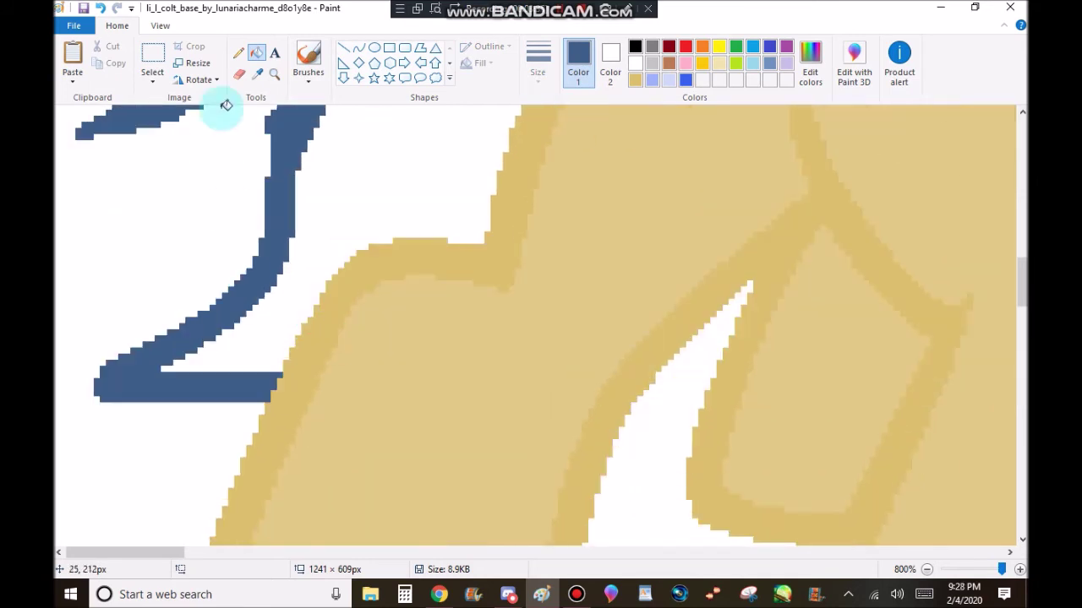
# Step: Extend the tail's lower tip into a sharper point with thin dark blue lines and fill it
pyautogui.click(343, 47)
pyautogui.moveTo(66, 391)
pyautogui.mouseDown()
pyautogui.moveTo(184, 434)
pyautogui.moveTo(256, 437)
pyautogui.moveTo(225, 466)
pyautogui.moveTo(256, 429)
pyautogui.mouseUp()
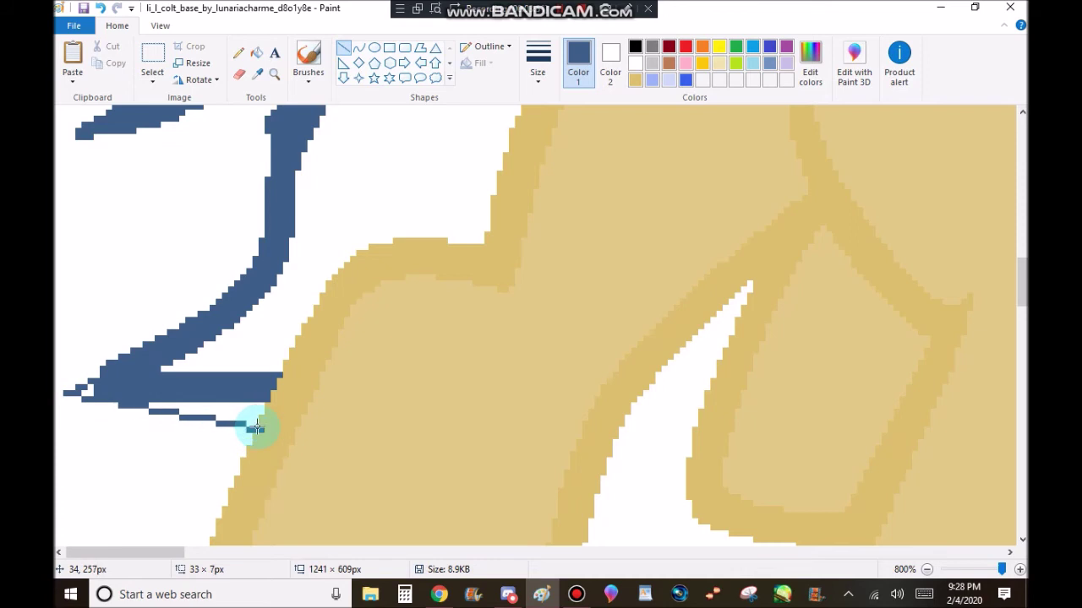
pyautogui.click(258, 53)
pyautogui.click(242, 405)
pyautogui.scroll(3, 158, 379)
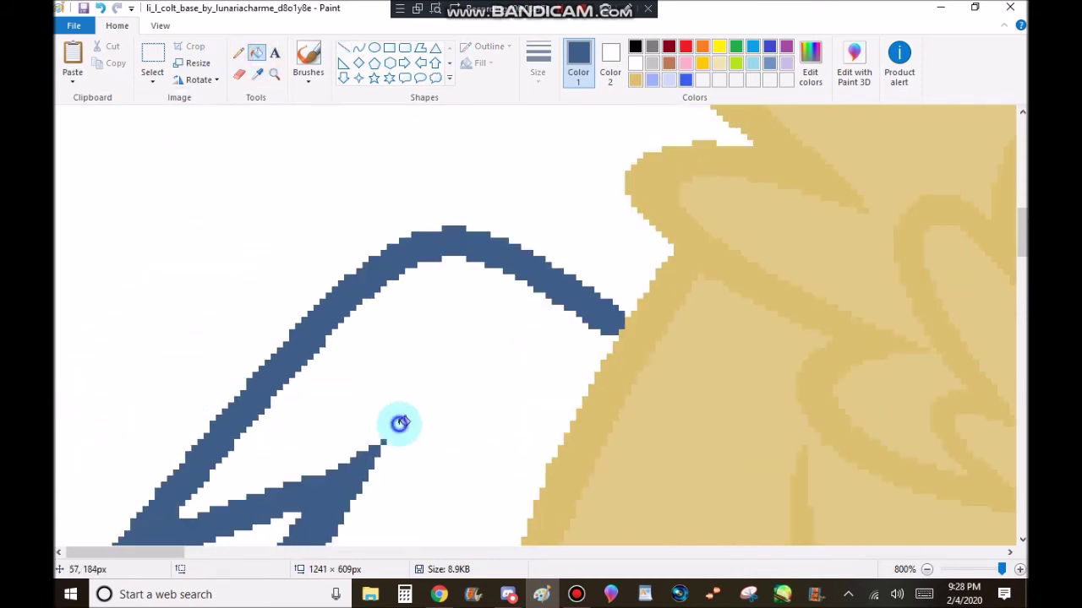
# Step: Fill the inside of the tail with the mane's medium blue, undoing the fills made in the wrong colour
pyautogui.click(215, 537)
pyautogui.click(100, 7)
pyautogui.moveTo(161, 552); pyautogui.dragTo(254, 554)
pyautogui.click(99, 7)
pyautogui.click(258, 74)
pyautogui.scroll(3, 270, 220)
pyautogui.click(927, 569)
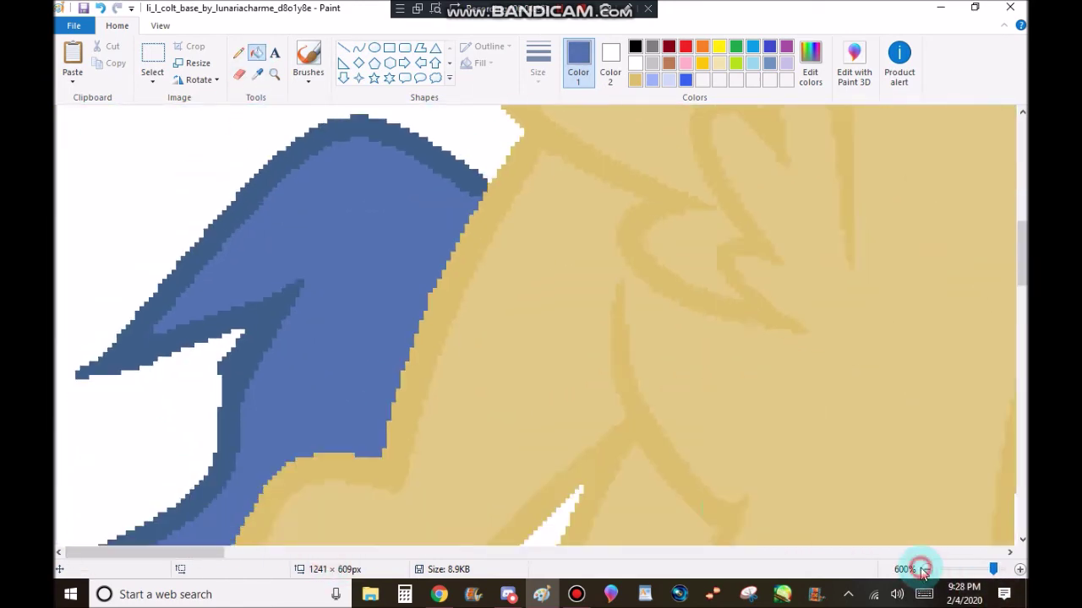
pyautogui.click(927, 569)
# Step: Place a copy of the tail in the empty area below the reference ponies and fill everything except its outline with white
pyautogui.moveTo(66, 527); pyautogui.dragTo(430, 107)
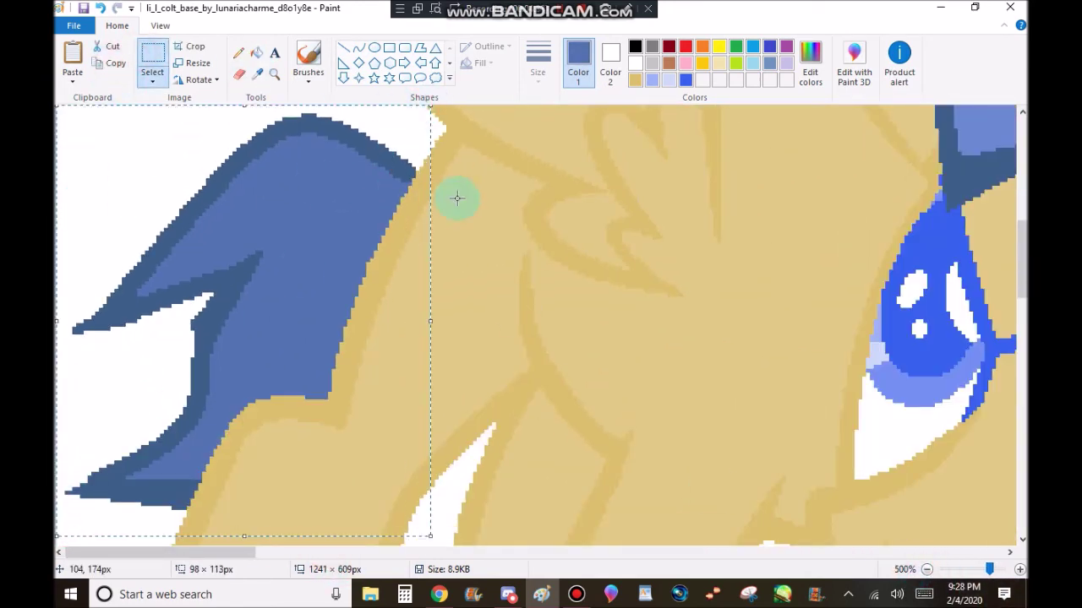
pyautogui.scroll(-5, 456, 198)
pyautogui.moveTo(161, 181); pyautogui.dragTo(340, 265)
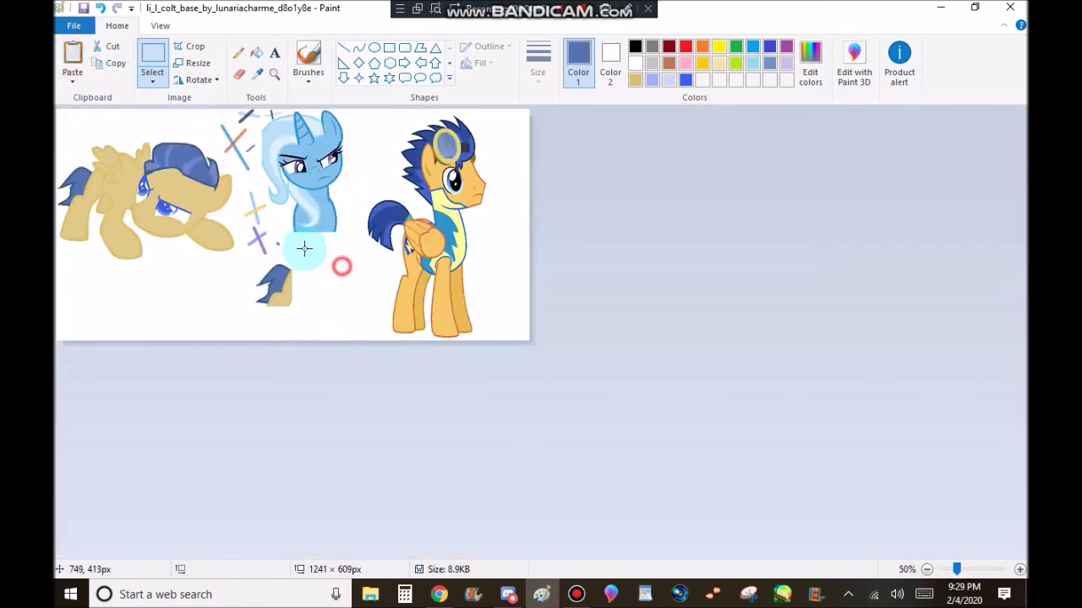
pyautogui.click(273, 74)
pyautogui.scroll(5, 299, 328)
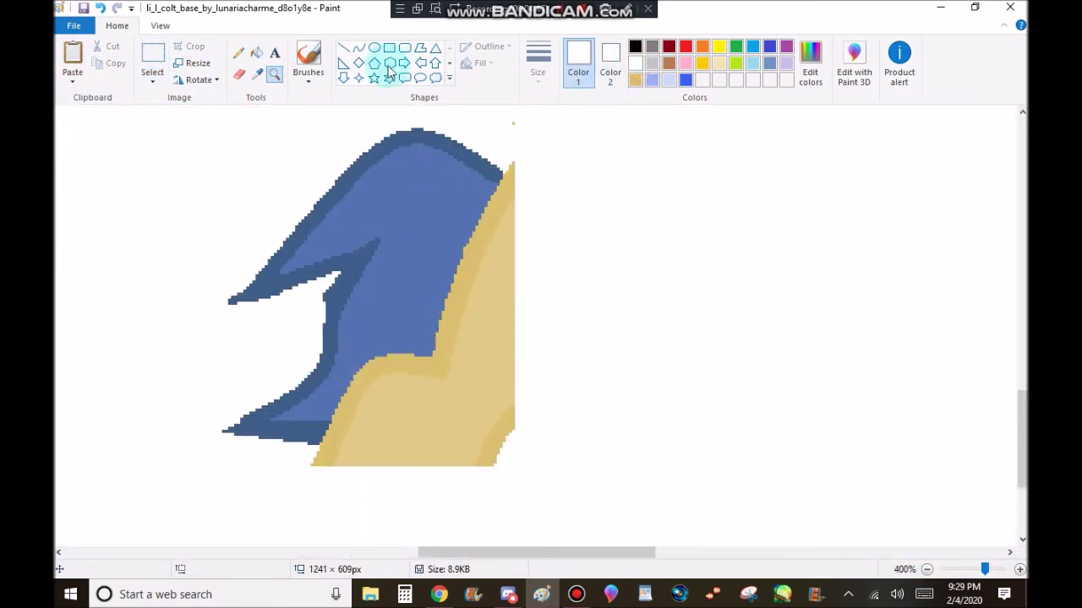
pyautogui.click(402, 208)
pyautogui.click(495, 435)
pyautogui.hscroll(-10, 338, 338)
pyautogui.scroll(5, 461, 198)
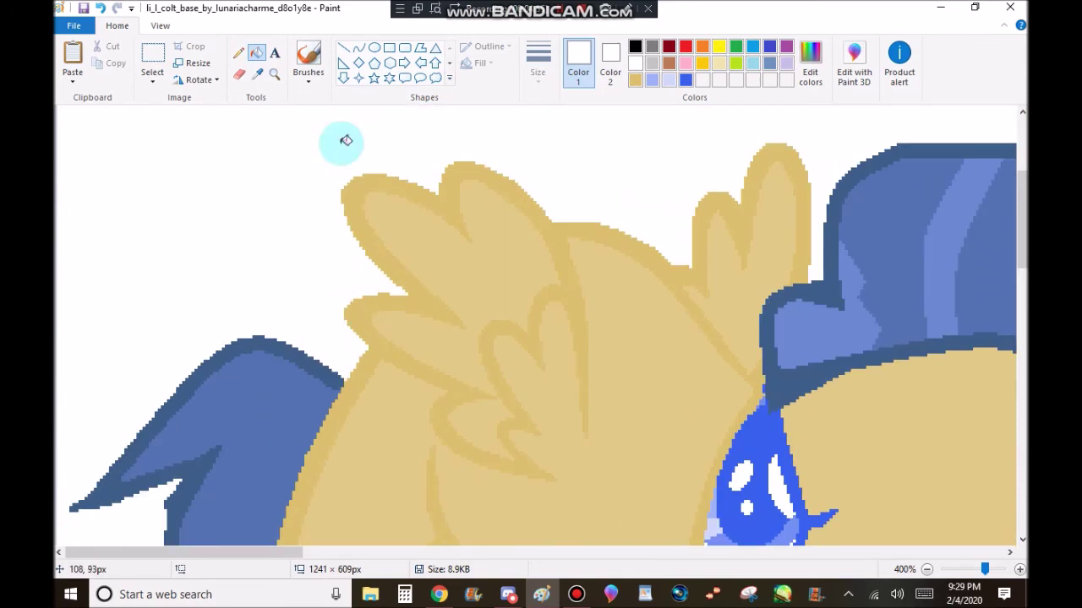
# Step: Draw a curved streak at the tail's upper base in the mane's light streak blue and fill it
pyautogui.click(803, 336)
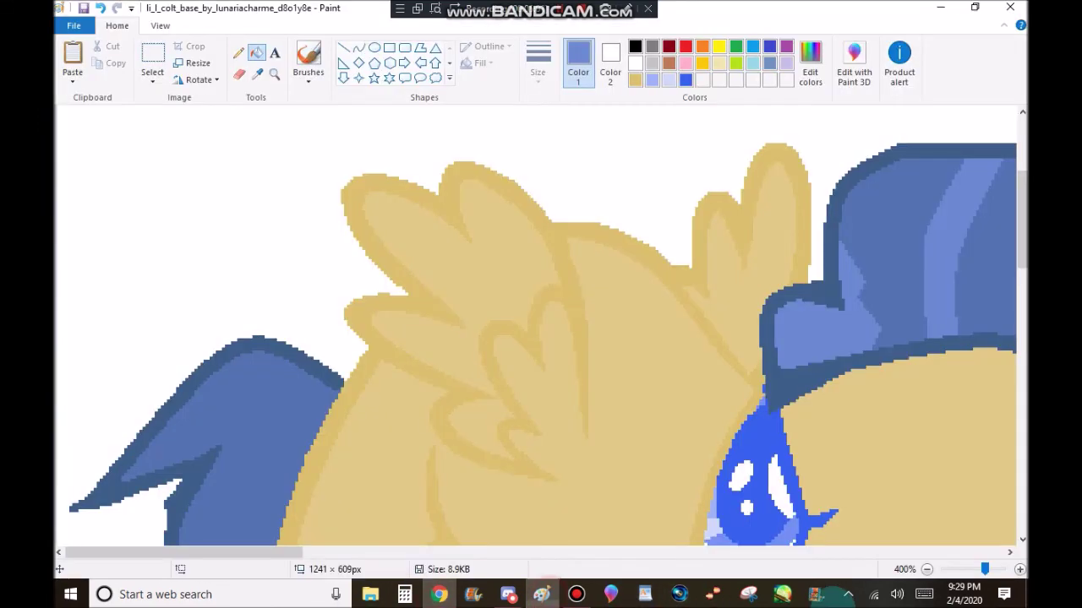
pyautogui.scroll(-5, 541, 330)
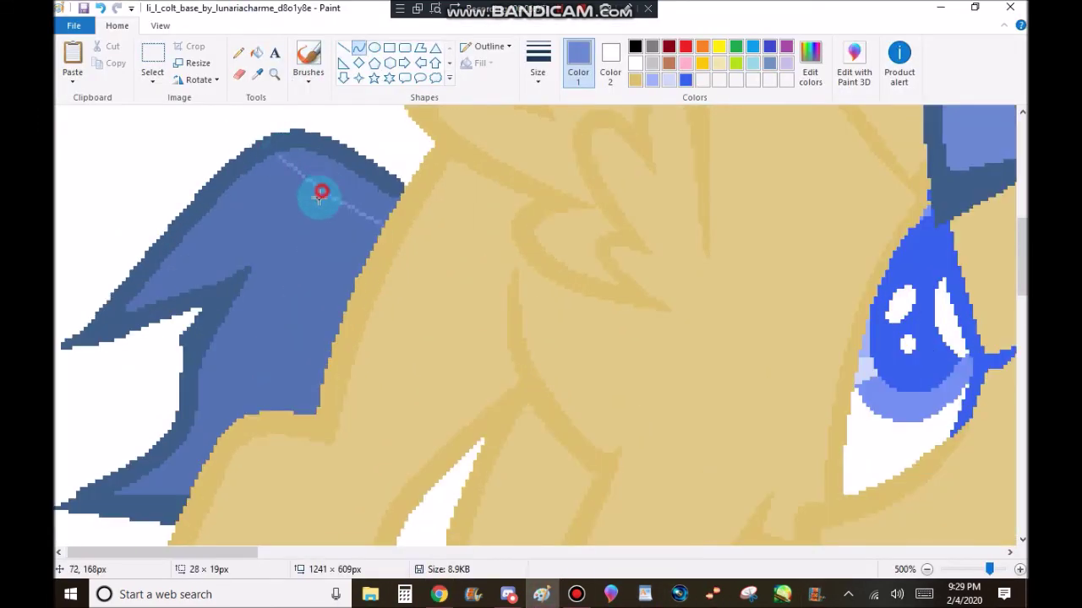
pyautogui.moveTo(321, 188); pyautogui.dragTo(281, 192)
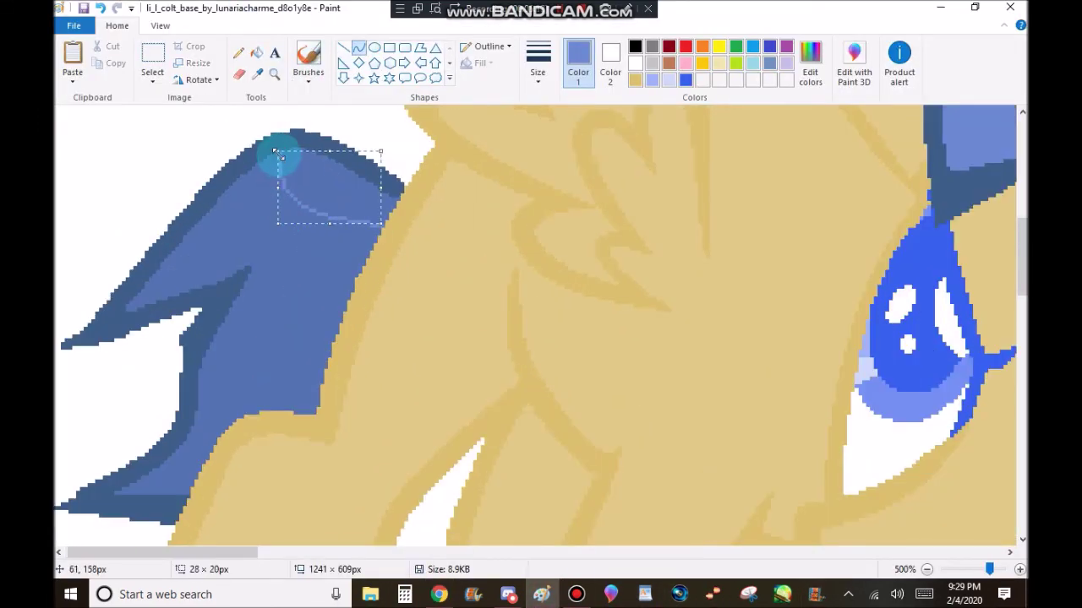
pyautogui.scroll(-3, 287, 253)
# Step: Draw a jagged light blue edge across the lower tail and fill the area below it with the same colour
pyautogui.click(344, 47)
pyautogui.moveTo(196, 271); pyautogui.dragTo(244, 249)
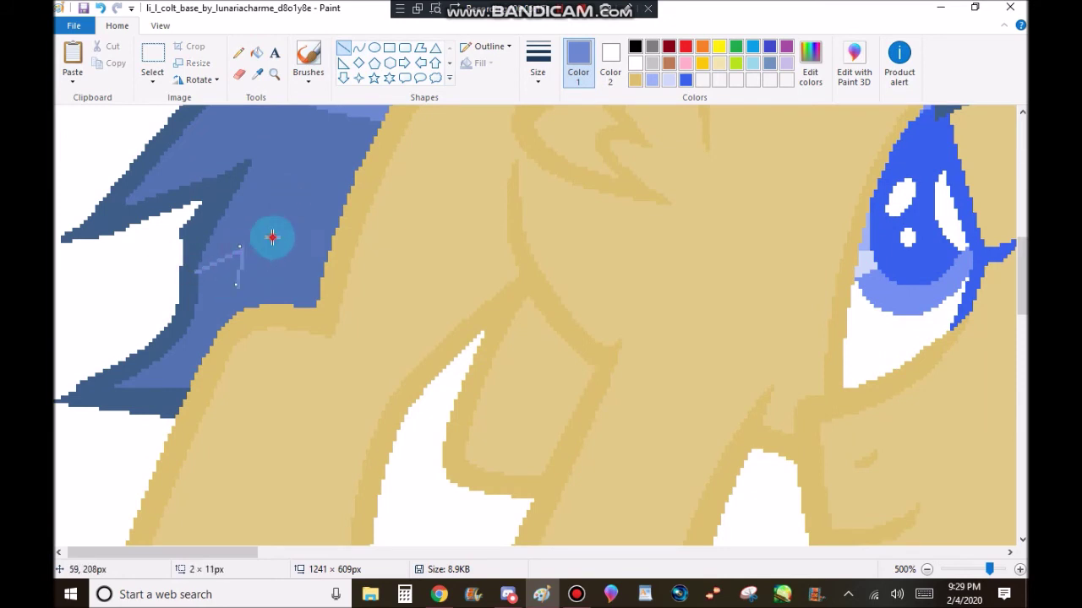
pyautogui.click(278, 290)
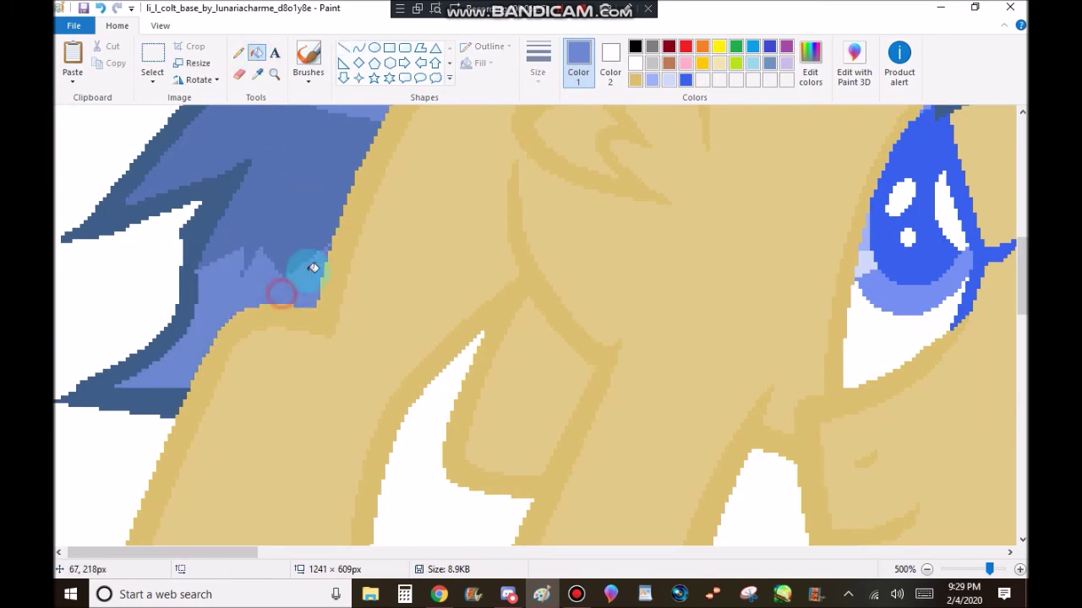
# Step: Draw a curved band across the middle of the tail in light blue, fill it, and undo the stray background fill
pyautogui.scroll(3, 296, 253)
pyautogui.moveTo(271, 230); pyautogui.dragTo(348, 252)
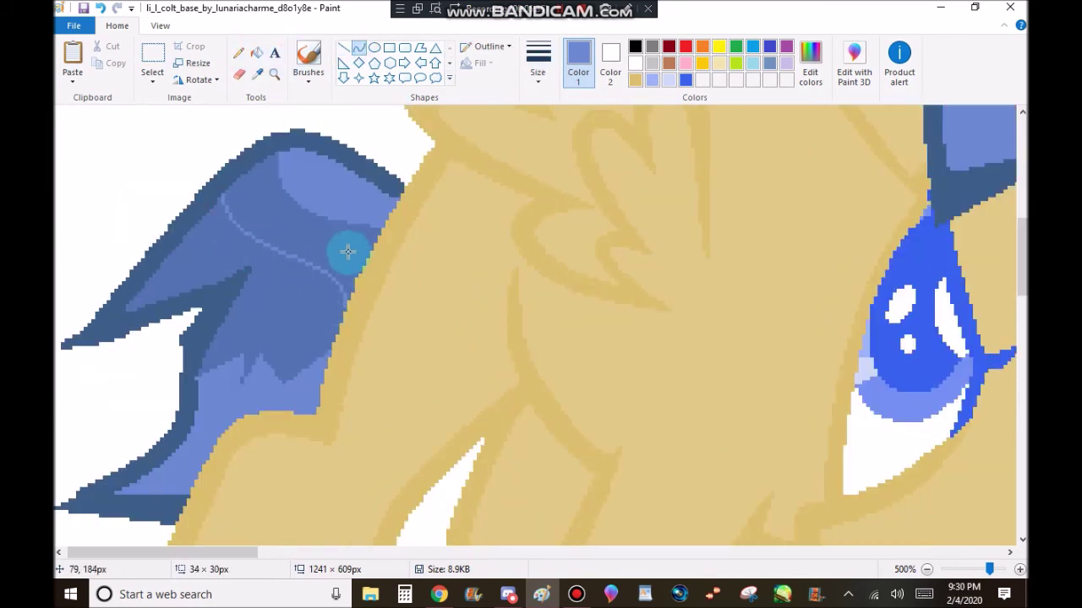
pyautogui.click(302, 338)
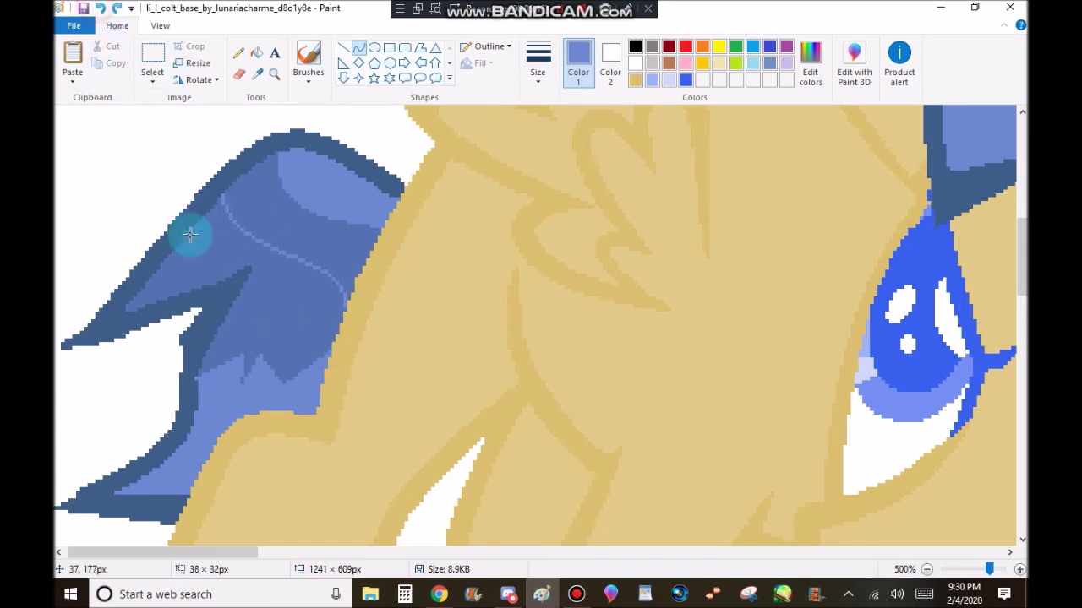
pyautogui.moveTo(333, 334)
pyautogui.mouseDown()
pyautogui.moveTo(205, 295)
pyautogui.moveTo(330, 259)
pyautogui.mouseUp()
pyautogui.click(490, 46)
pyautogui.click(468, 116)
pyautogui.click(256, 52)
pyautogui.scroll(1, 237, 275)
pyautogui.click(323, 293)
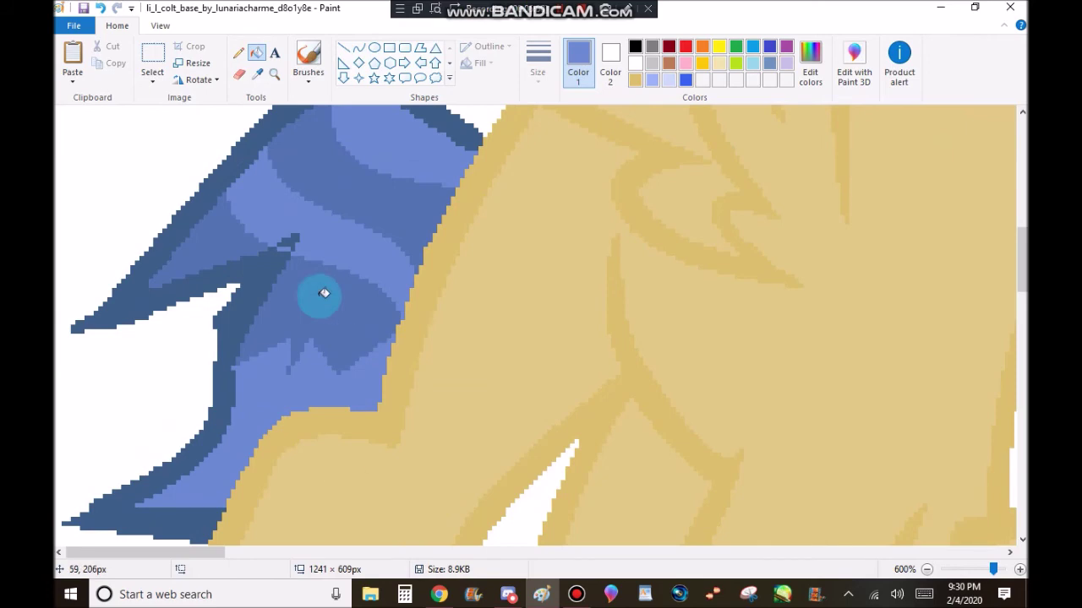
pyautogui.scroll(-5, 558, 526)
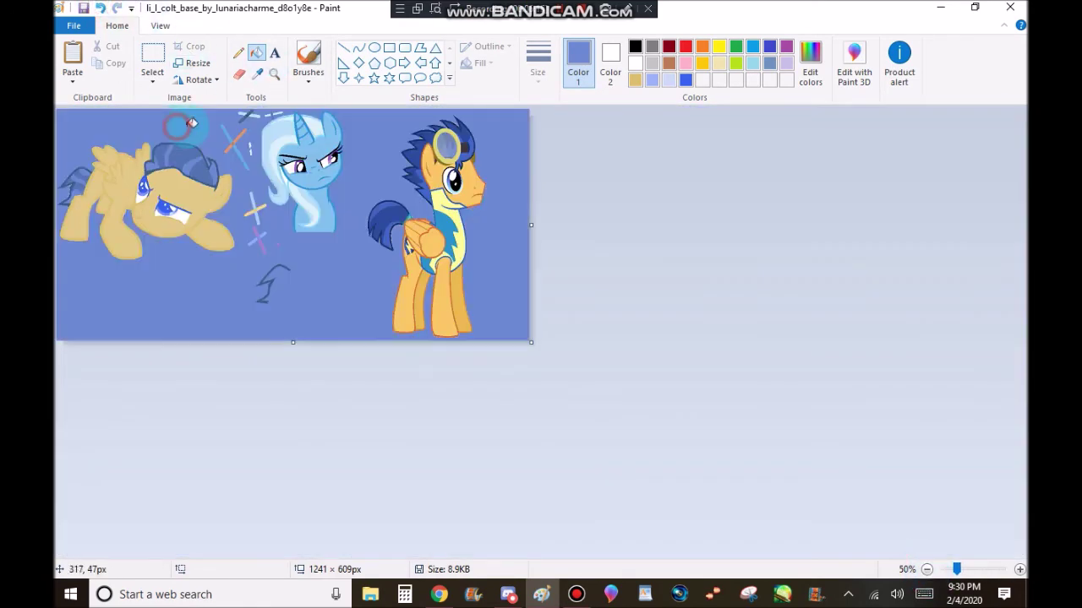
pyautogui.click(105, 10)
pyautogui.click(275, 74)
pyautogui.click(270, 283)
pyautogui.click(473, 410)
pyautogui.click(152, 55)
pyautogui.moveTo(302, 394); pyautogui.dragTo(613, 110)
pyautogui.click(214, 209)
pyautogui.scroll(2, 214, 210)
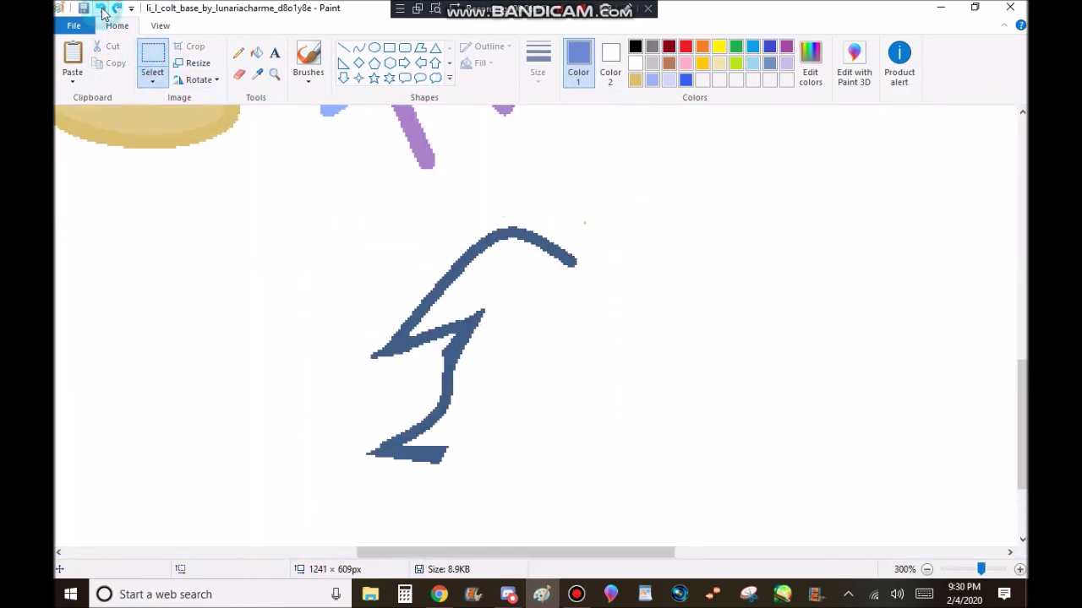
pyautogui.click(102, 10)
pyautogui.moveTo(329, 490); pyautogui.dragTo(656, 193)
pyautogui.click(435, 454)
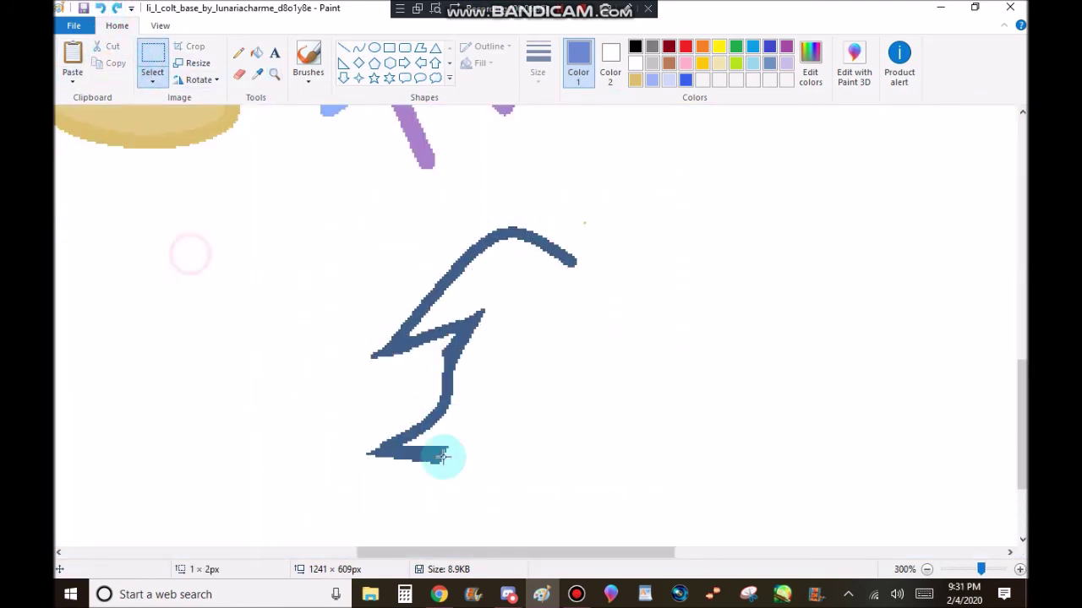
# Step: Cut the canvas down to 504 × 414 px around the finished pony, removing the parent references
pyautogui.hscroll(-10, 232, 342)
pyautogui.scroll(1, 232, 342)
pyautogui.scroll(5, 232, 343)
pyautogui.moveTo(212, 304)
pyautogui.mouseDown()
pyautogui.moveTo(211, 294)
pyautogui.moveTo(190, 343)
pyautogui.moveTo(203, 313)
pyautogui.mouseUp()
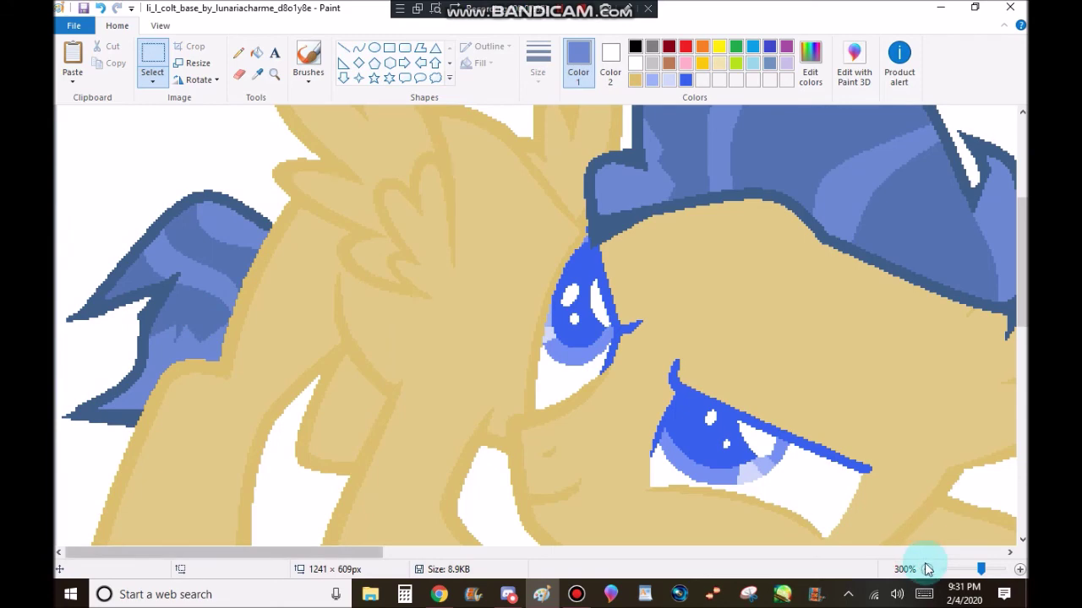
pyautogui.click(927, 569)
pyautogui.click(926, 569)
pyautogui.click(927, 569)
pyautogui.moveTo(484, 342); pyautogui.dragTo(247, 267)
pyautogui.hotkey('ctrl', 'shift', 'x')
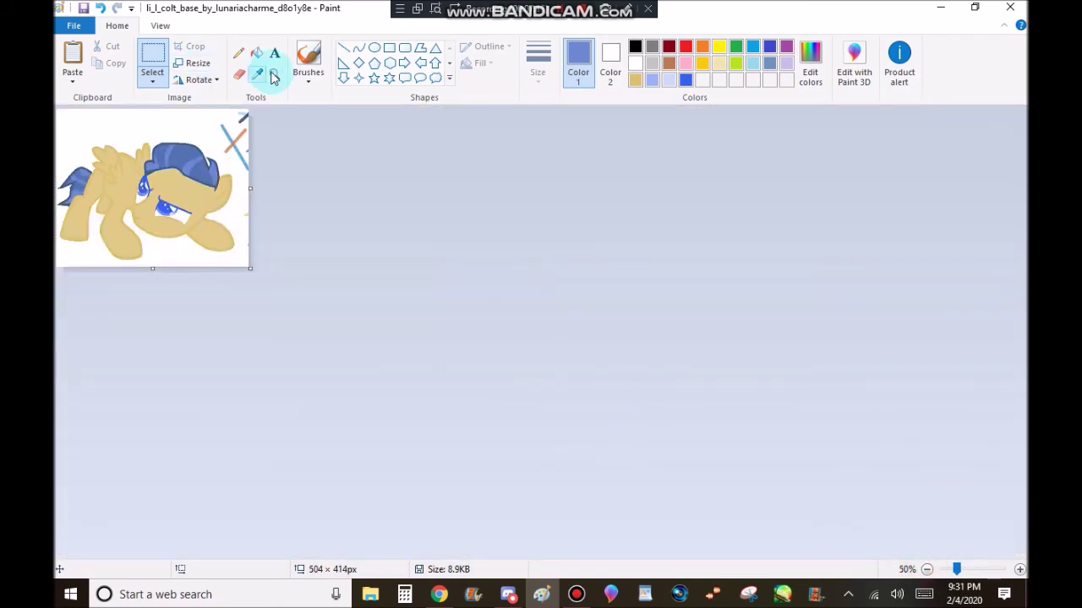
# Step: Fill the leftover colour swatch strokes beside the pony with white
pyautogui.click(274, 74)
pyautogui.click(240, 135)
pyautogui.click(254, 211)
pyautogui.click(249, 54)
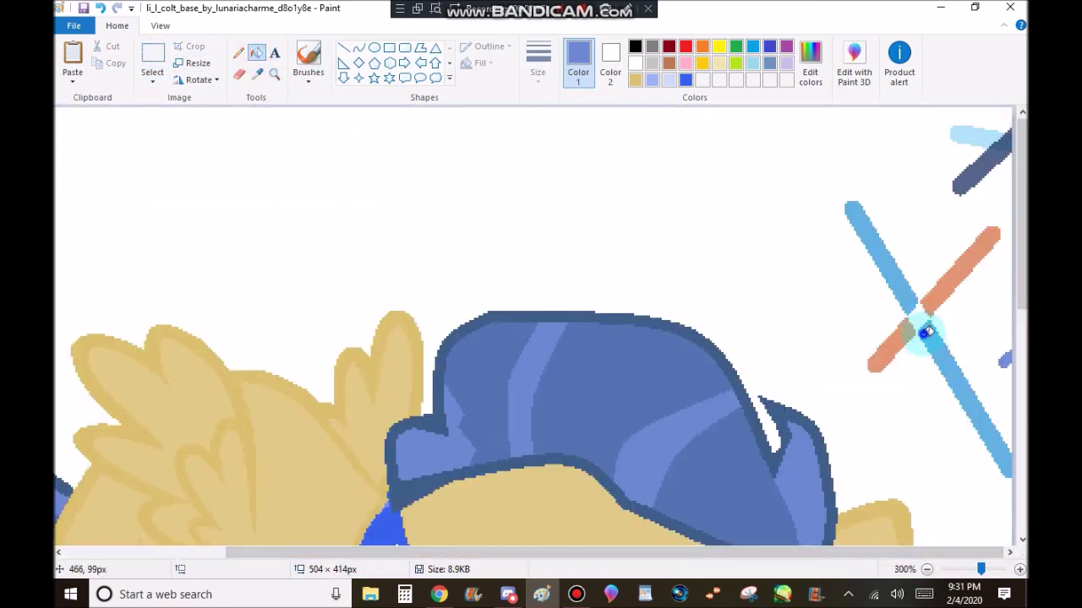
pyautogui.rightClick(938, 279)
pyautogui.rightClick(971, 254)
pyautogui.rightClick(917, 317)
pyautogui.rightClick(887, 348)
pyautogui.rightClick(980, 161)
pyautogui.rightClick(971, 137)
pyautogui.scroll(-5, 1008, 362)
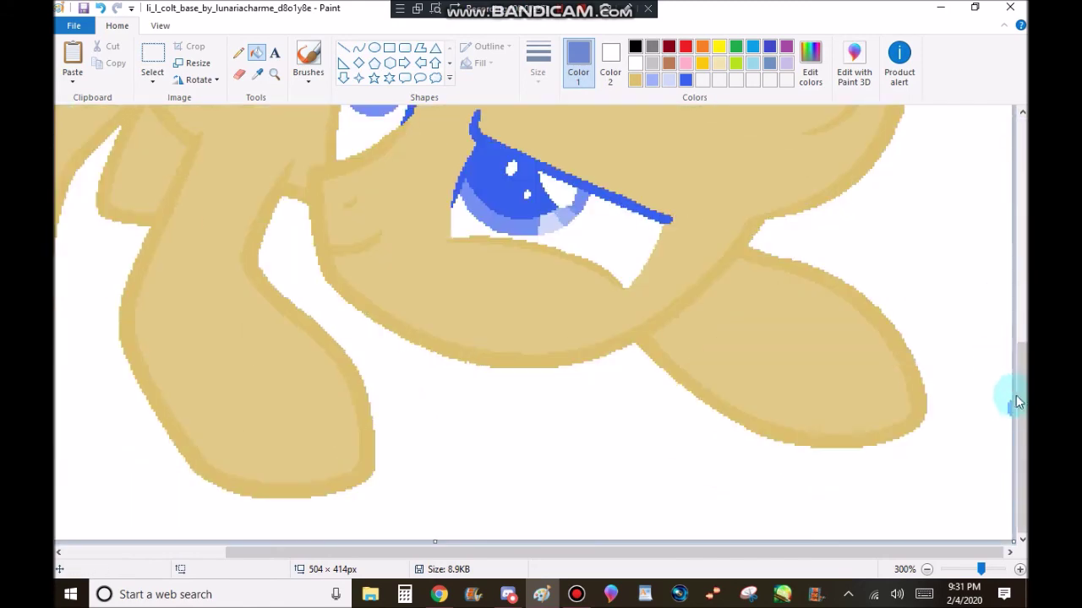
pyautogui.scroll(3, 1002, 362)
# Step: Clear the last leftover stroke with white and widen the canvas to 967 px
pyautogui.click(927, 568)
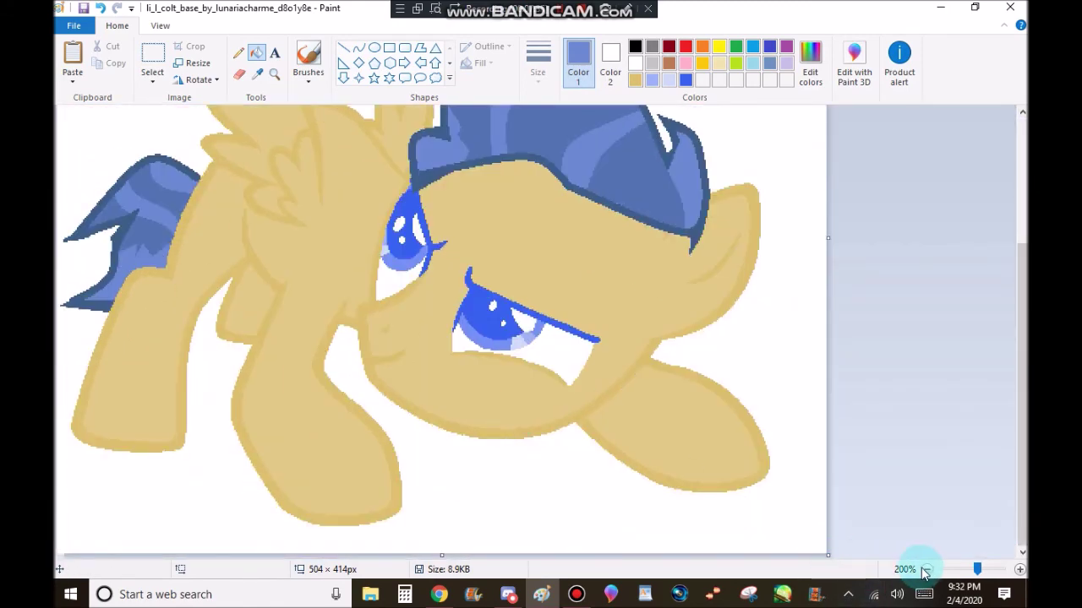
pyautogui.click(927, 568)
pyautogui.click(927, 568)
pyautogui.click(273, 74)
pyautogui.click(330, 295)
pyautogui.click(735, 547)
pyautogui.rightClick(735, 547)
pyautogui.moveTo(442, 270); pyautogui.dragTo(794, 267)
# Step: Draw a solid green ground rectangle in the empty area beside the pony and a solid light blue sky rectangle above it
pyautogui.click(388, 47)
pyautogui.click(735, 46)
pyautogui.moveTo(457, 250)
pyautogui.mouseDown()
pyautogui.moveTo(668, 422)
pyautogui.moveTo(828, 473)
pyautogui.mouseUp()
pyautogui.click(480, 63)
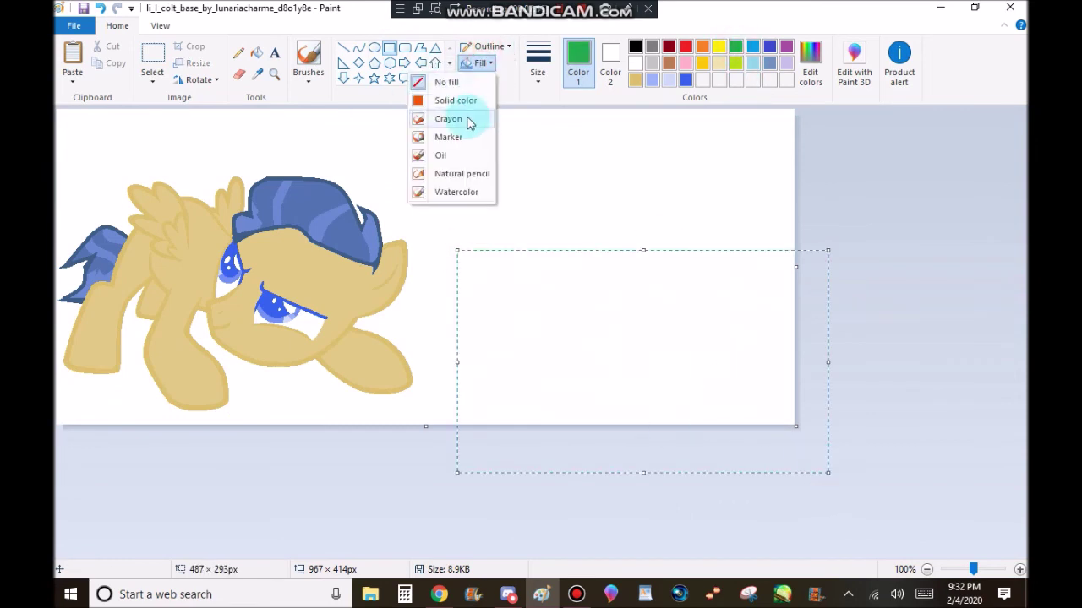
pyautogui.click(478, 99)
pyautogui.click(610, 63)
pyautogui.click(735, 46)
pyautogui.moveTo(458, 278); pyautogui.dragTo(827, 34)
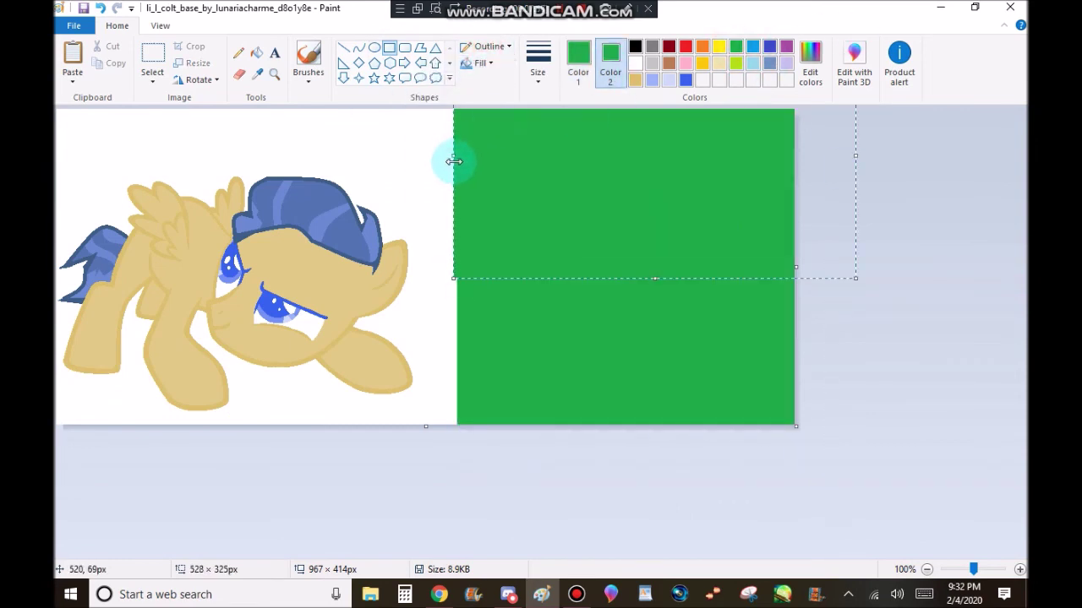
pyautogui.click(748, 65)
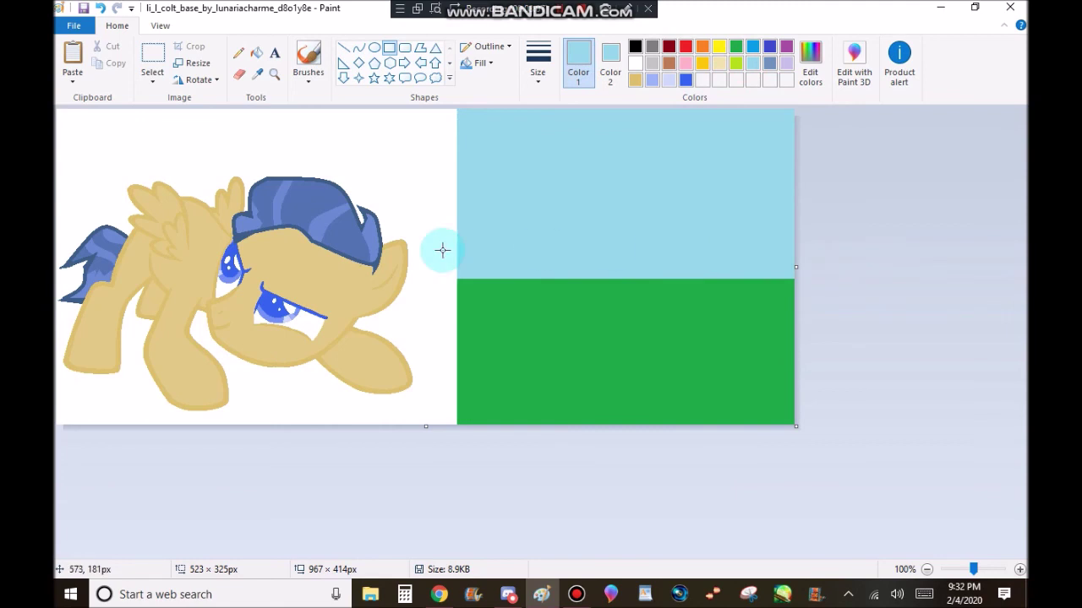
# Step: Fill the whites and highlights of both eyes with red
pyautogui.click(275, 74)
pyautogui.click(413, 343)
pyautogui.click(608, 63)
pyautogui.click(634, 63)
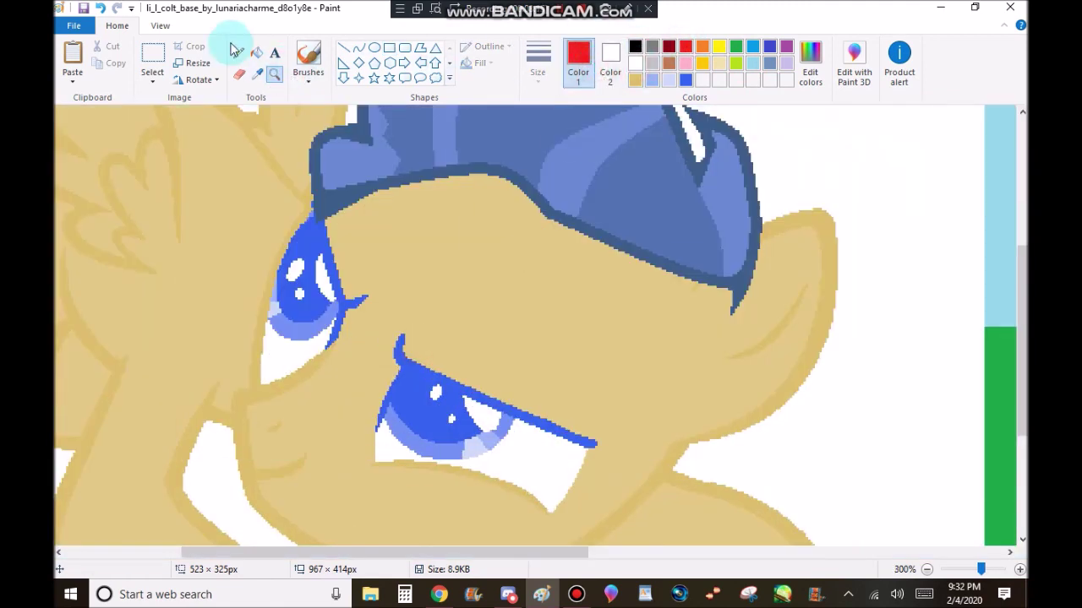
pyautogui.click(256, 53)
pyautogui.click(290, 351)
pyautogui.click(300, 273)
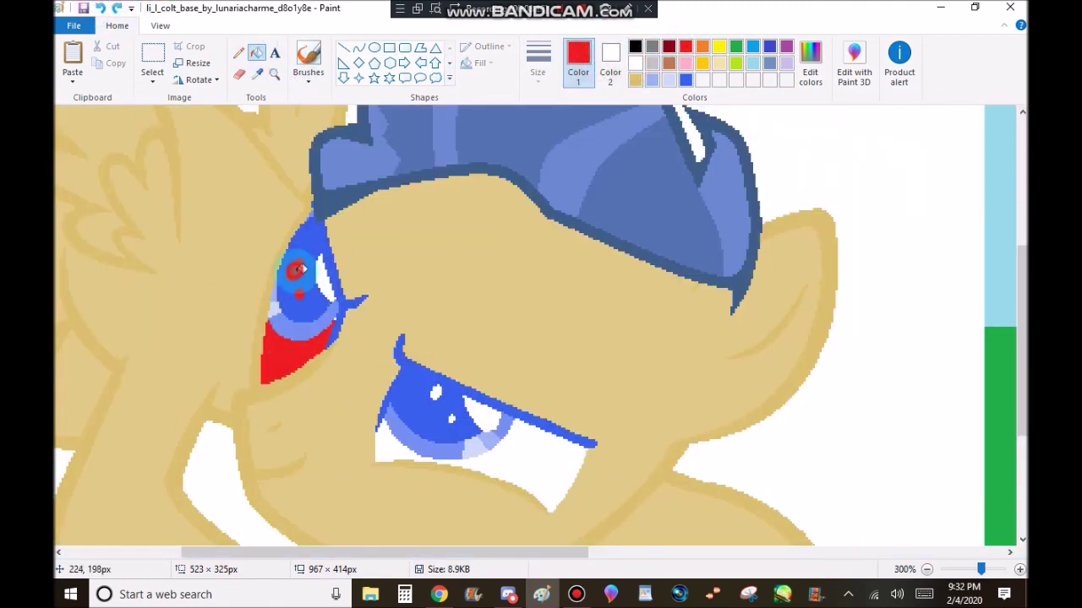
pyautogui.click(515, 456)
# Step: Cover the stray white pixels at the edge of the far eye with the eye's blue
pyautogui.click(274, 73)
pyautogui.click(360, 270)
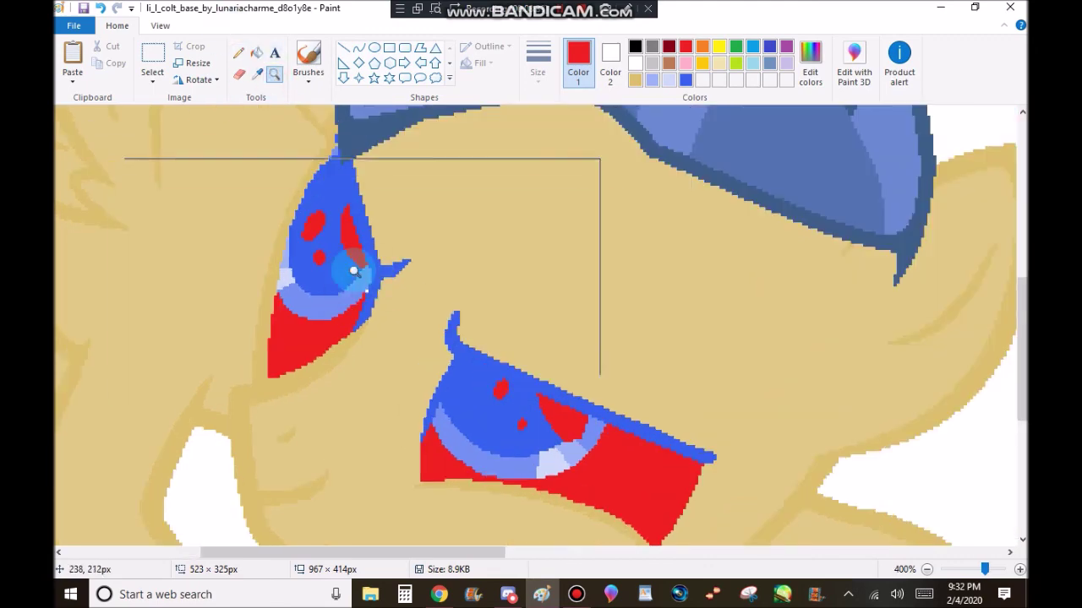
pyautogui.click(360, 270)
pyautogui.click(257, 72)
pyautogui.click(362, 252)
# Step: Move the pony onto the sky and ground background without its white surround, scaling it to about 417 × 354 px
pyautogui.click(926, 569)
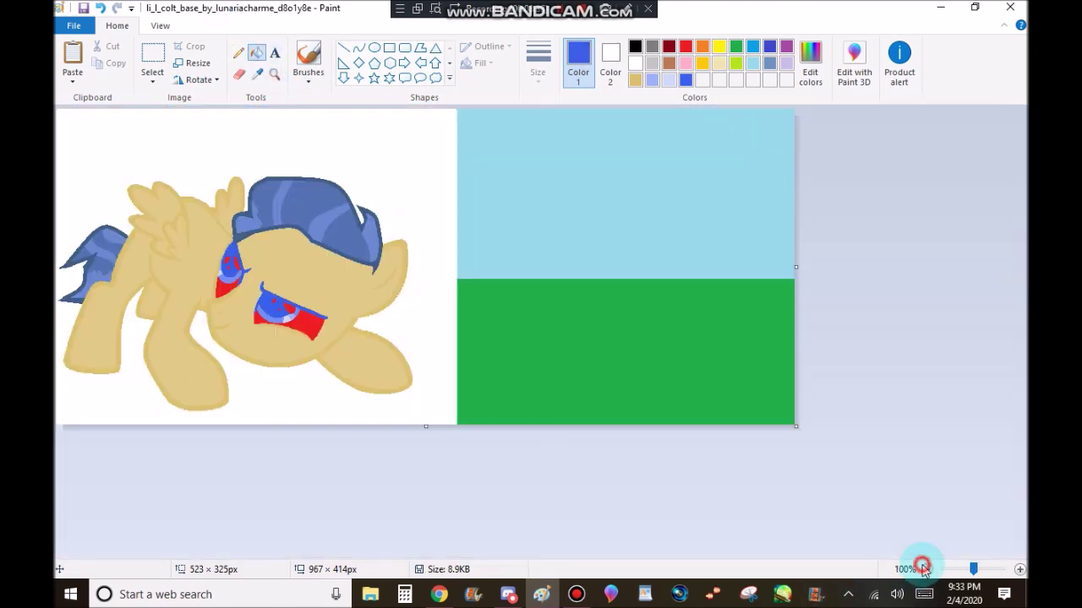
pyautogui.click(926, 569)
pyautogui.hotkey('ctrl', 'pageup')
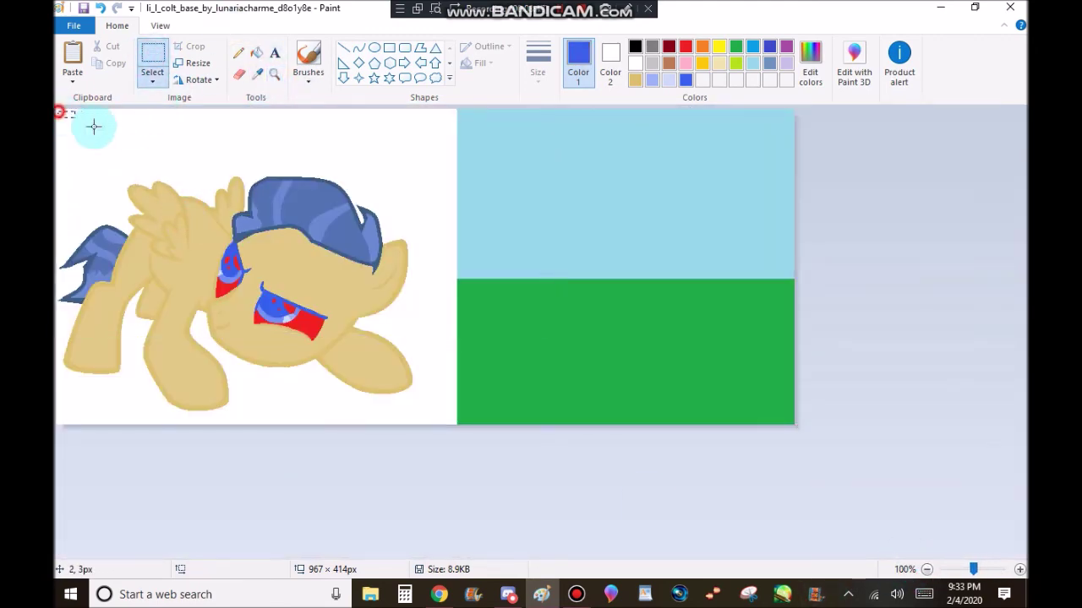
pyautogui.moveTo(416, 401); pyautogui.dragTo(419, 417)
pyautogui.moveTo(293, 325); pyautogui.dragTo(664, 324)
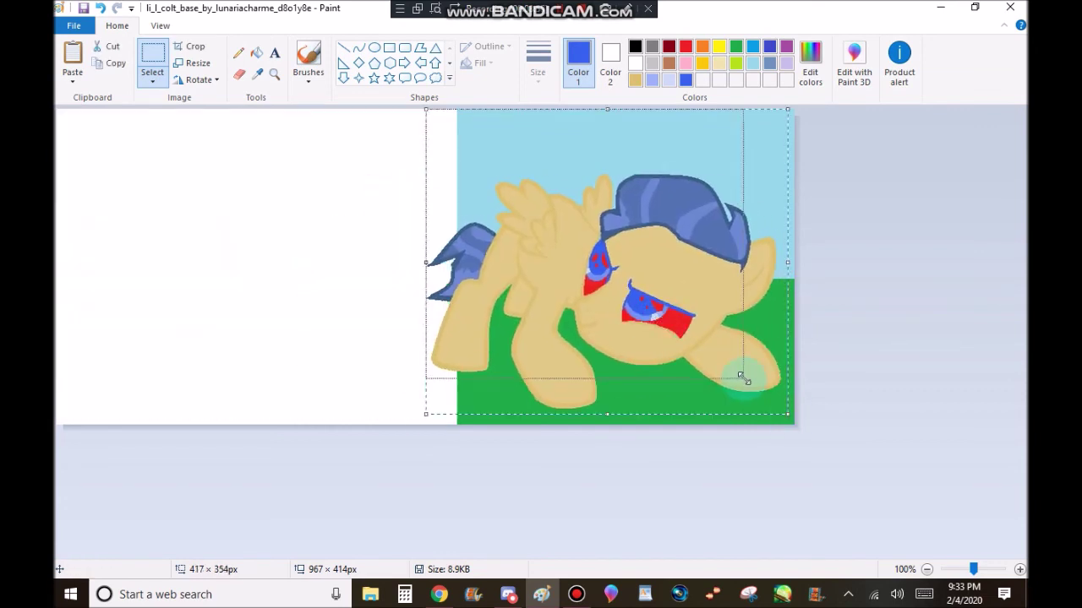
pyautogui.moveTo(740, 374); pyautogui.dragTo(744, 378)
pyautogui.moveTo(591, 253); pyautogui.dragTo(640, 289)
# Step: Move the combined scene to the canvas's left edge and narrow the canvas to 438 × 414 px
pyautogui.click(400, 182)
pyautogui.moveTo(771, 369); pyautogui.dragTo(795, 426)
pyautogui.moveTo(632, 213); pyautogui.dragTo(231, 213)
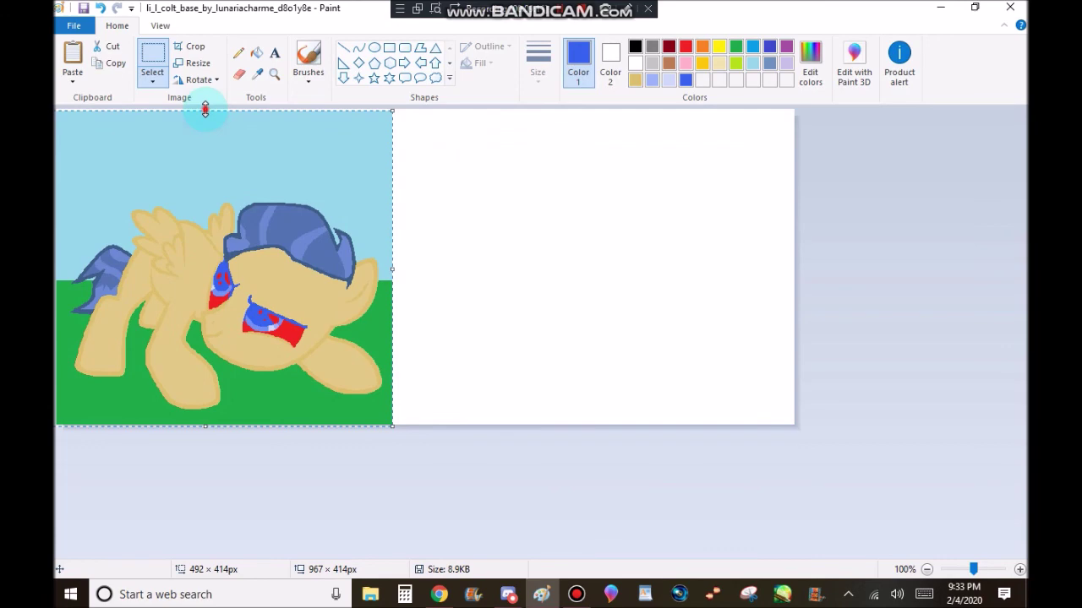
pyautogui.moveTo(794, 267); pyautogui.dragTo(392, 288)
# Step: Replace the red areas in both eyes with white
pyautogui.click(274, 74)
pyautogui.click(329, 318)
pyautogui.moveTo(640, 378)
pyautogui.mouseDown()
pyautogui.moveTo(611, 285)
pyautogui.moveTo(417, 324)
pyautogui.moveTo(297, 275)
pyautogui.mouseUp()
pyautogui.scroll(3, 417, 323)
pyautogui.click(927, 569)
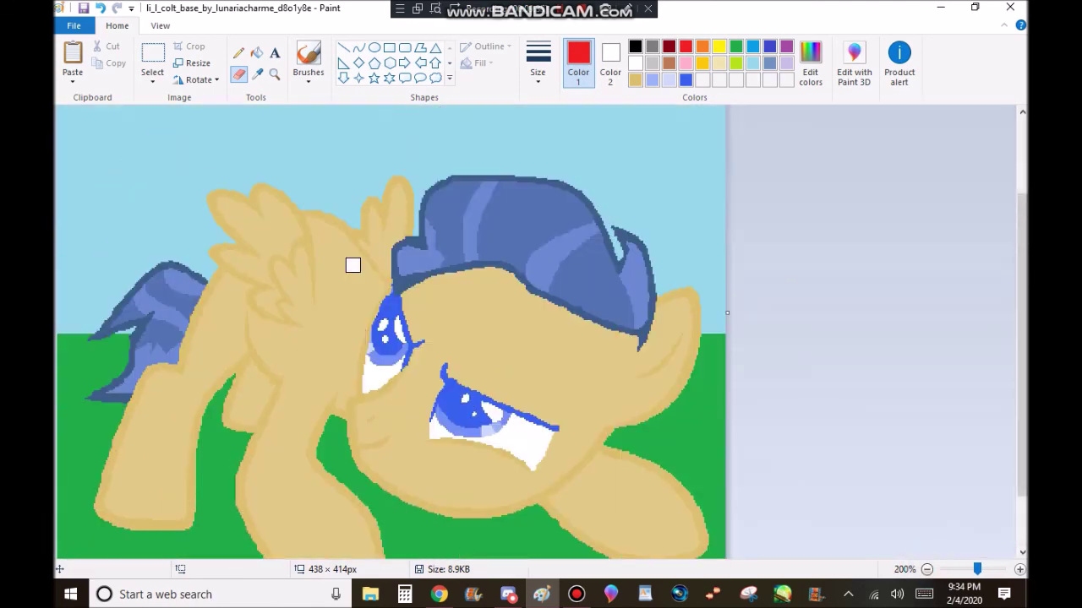
# Step: Handwrite the signature letters "fTS" with an underline in thick black in the sky's upper left corner
pyautogui.scroll(3, 265, 144)
pyautogui.click(635, 46)
pyautogui.click(538, 63)
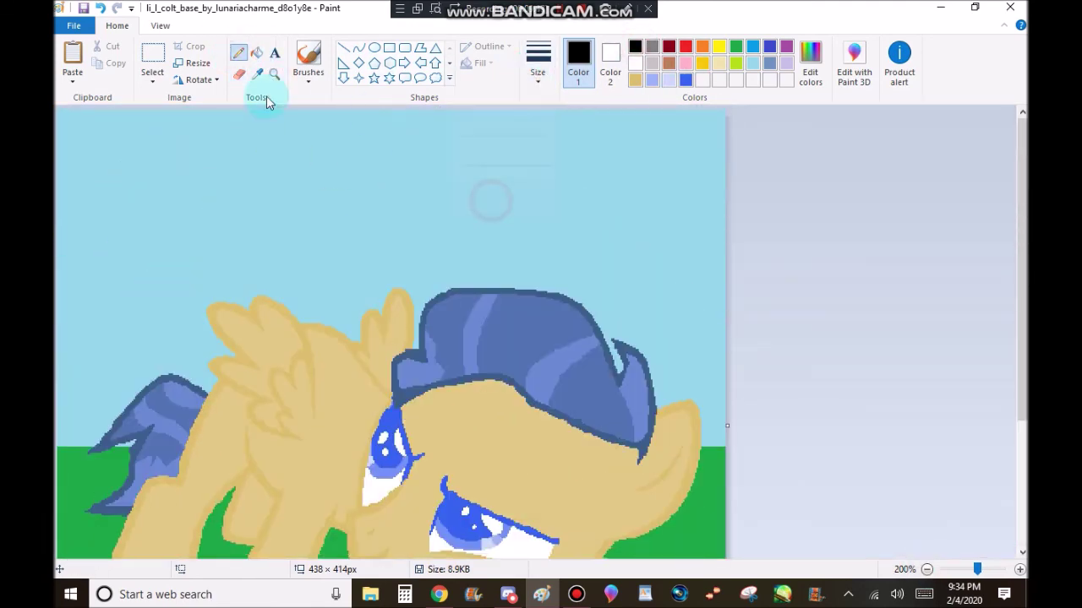
pyautogui.click(487, 149)
pyautogui.hotkey('ctrl', 'pageup')
pyautogui.moveTo(216, 156); pyautogui.dragTo(179, 171)
pyautogui.moveTo(332, 237); pyautogui.dragTo(304, 258)
pyautogui.moveTo(125, 304); pyautogui.dragTo(355, 290)
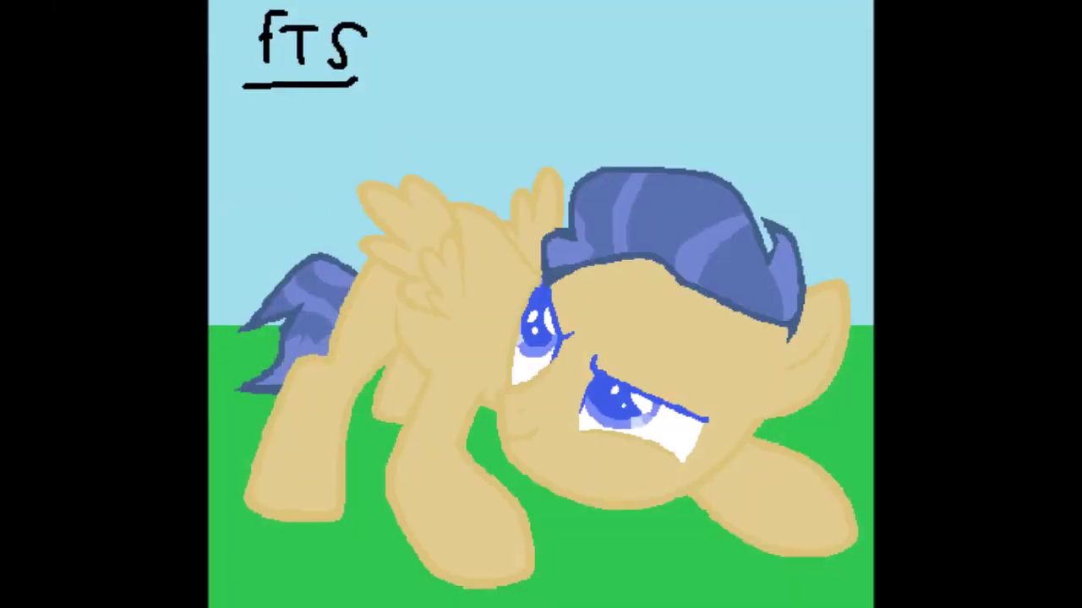